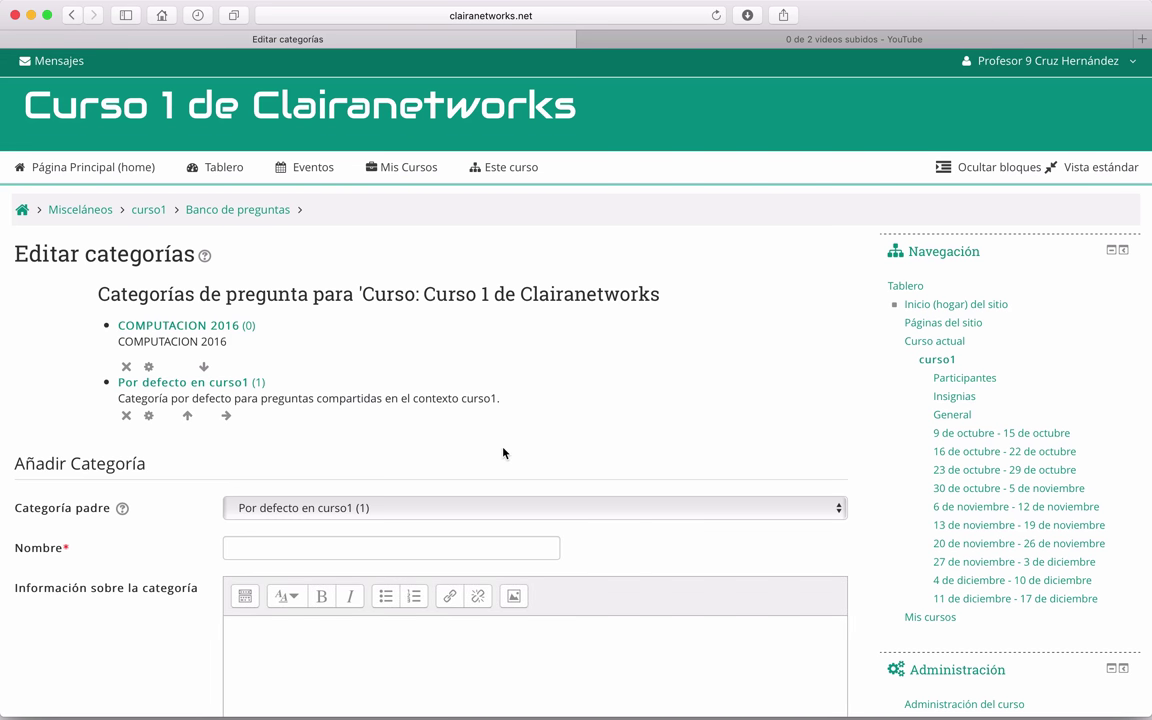
View the COMPUTACION 2016 category's settings and open the question bank's import page.
click(158, 329)
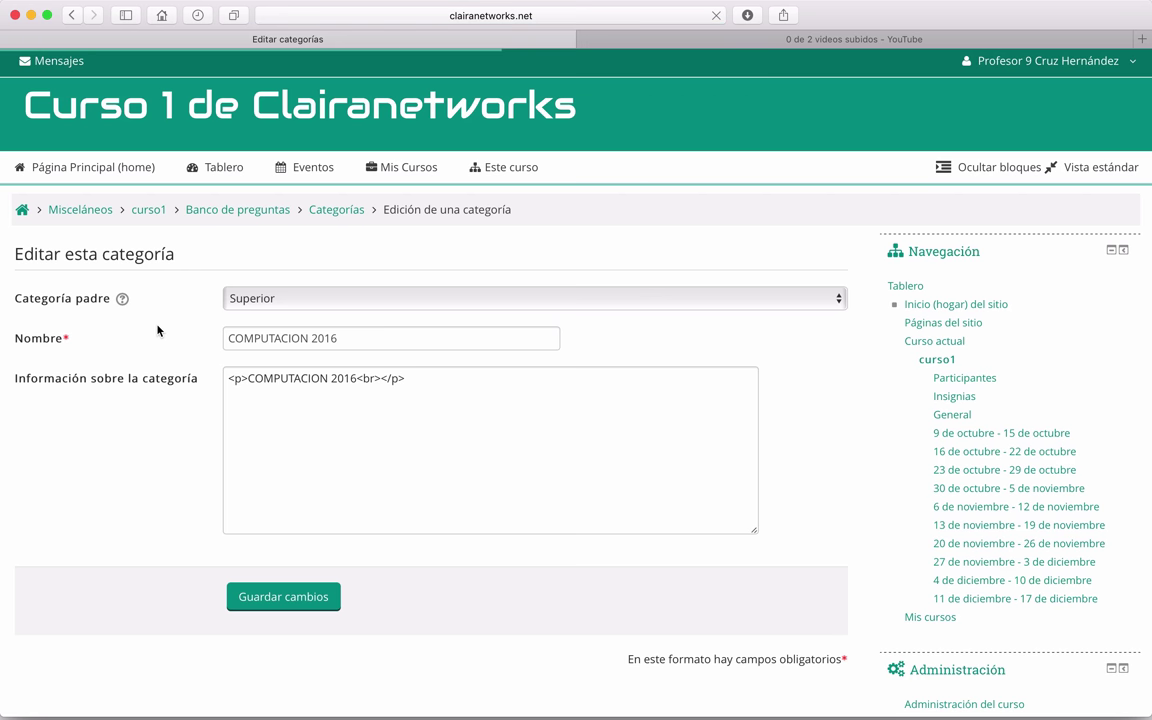
scroll(123, 481, down, 5)
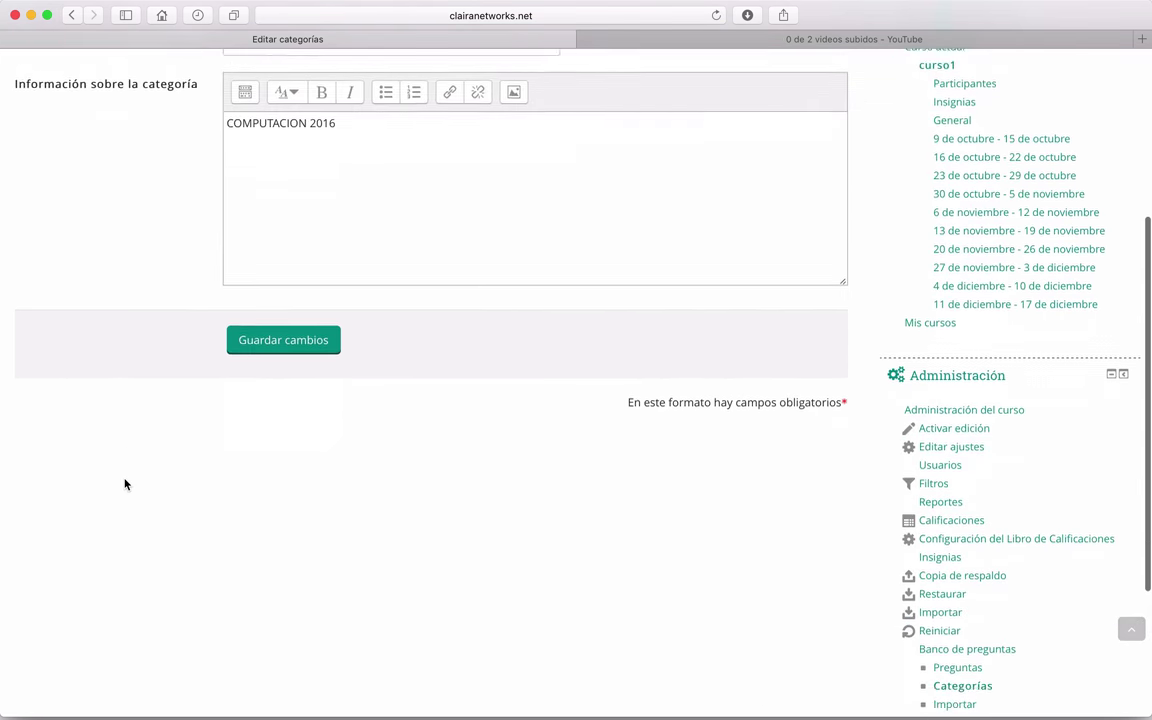
scroll(124, 484, down, 2)
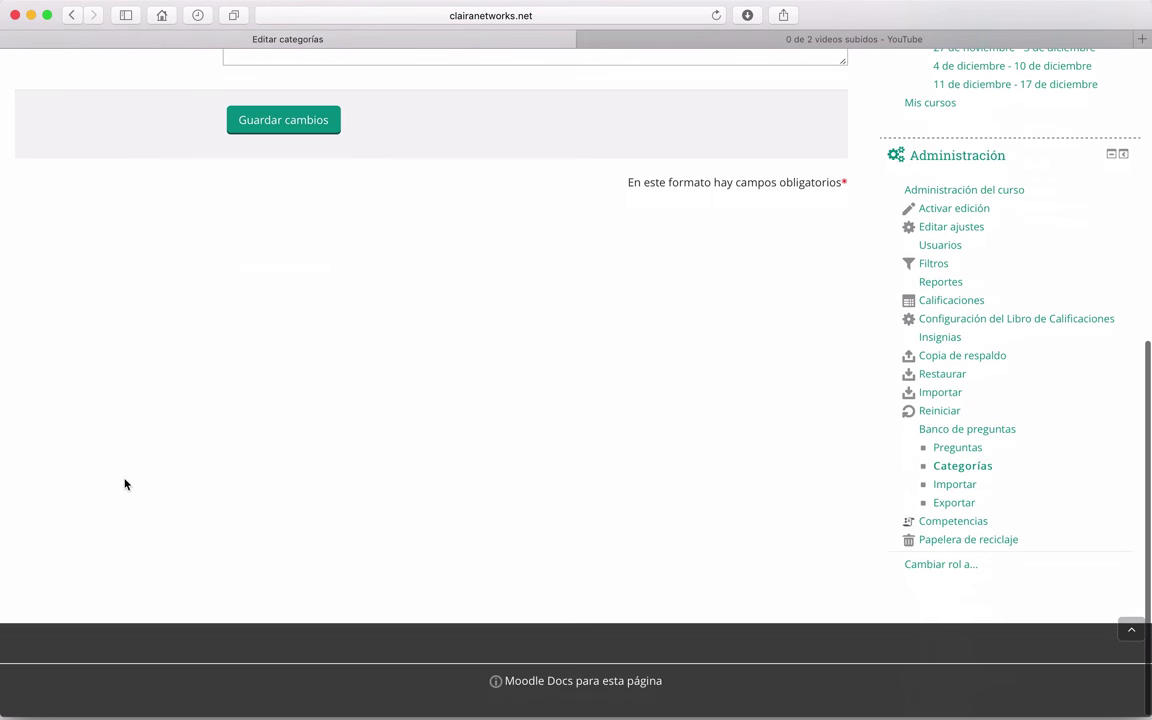
click(958, 486)
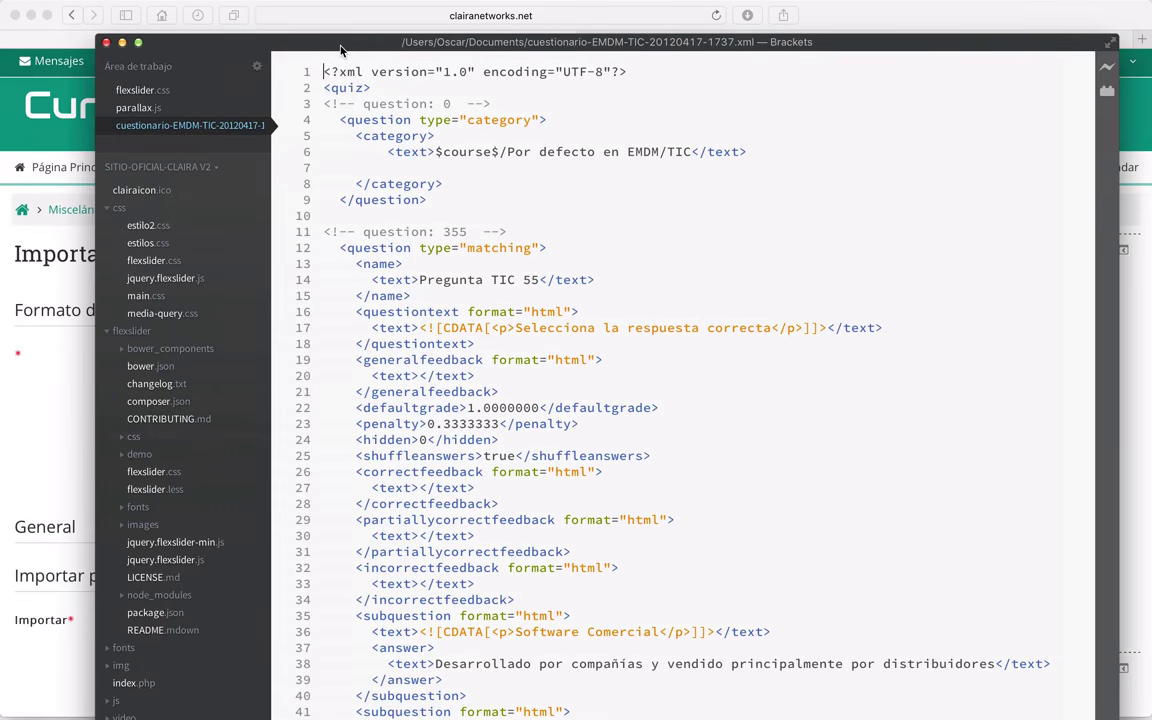
Examine the question types, texts and answers in cuestionario-EMDM-TIC-20120417-1737.xml in Brackets and close the editor window.
drag(340, 50, 290, 21)
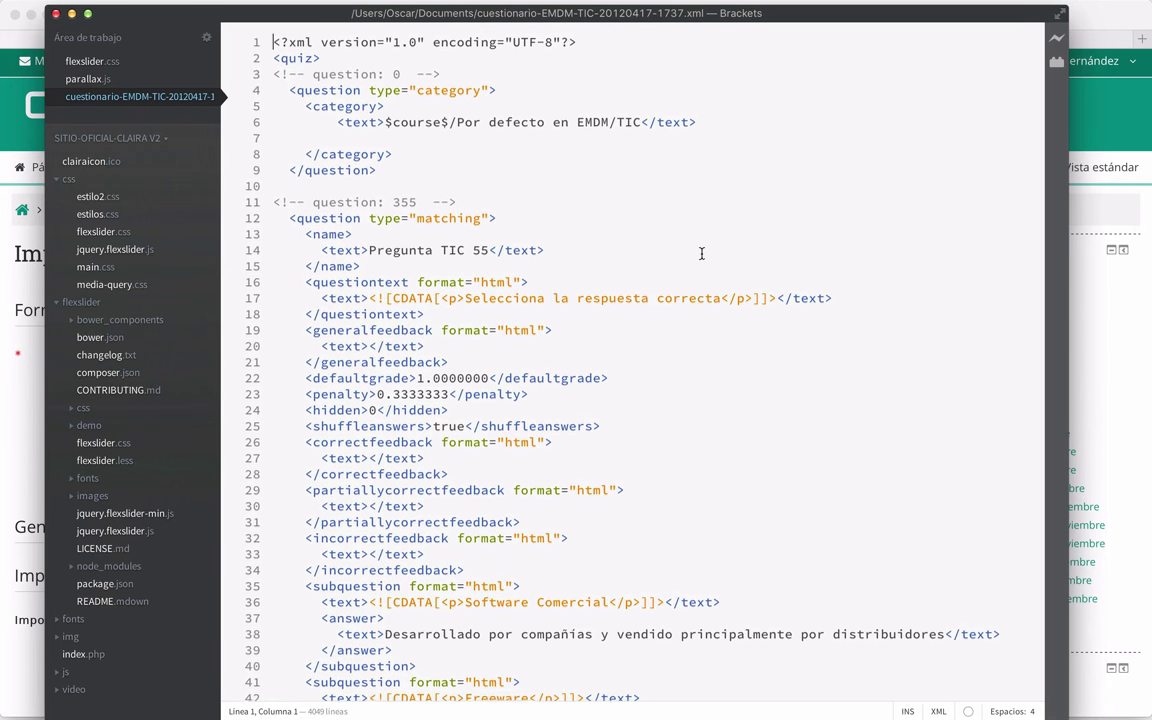
scroll(701, 253, down, 1)
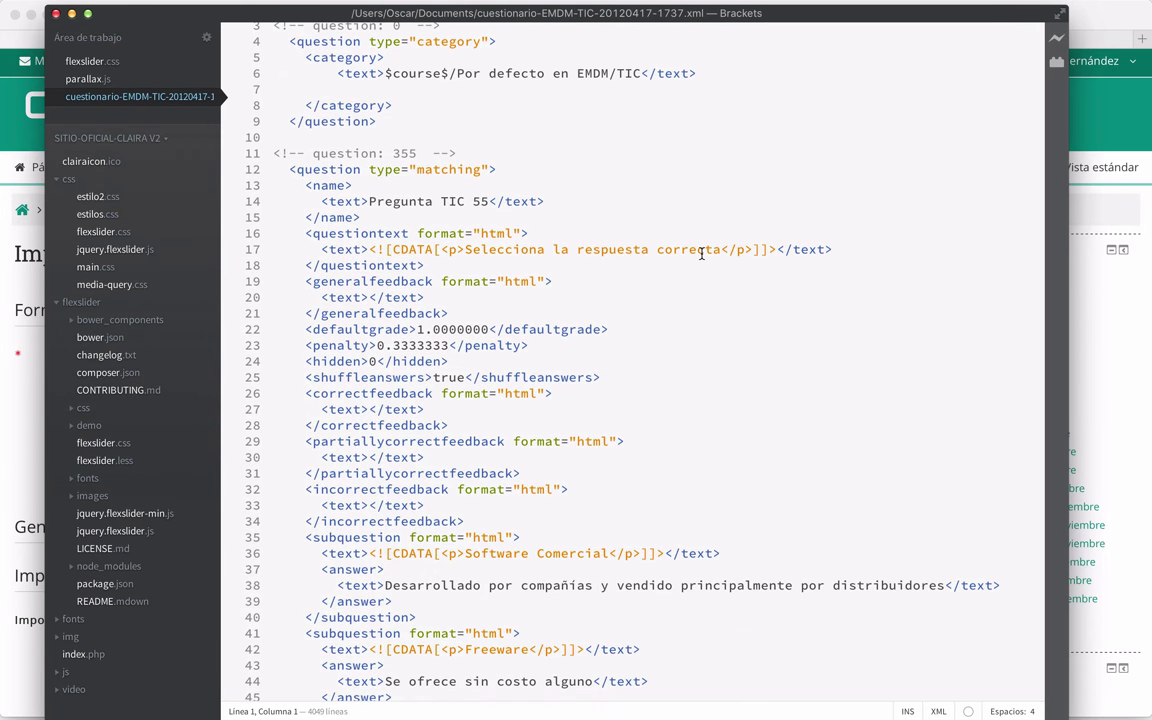
scroll(701, 253, down, 5)
scroll(701, 253, down, 20)
scroll(701, 253, down, 20)
scroll(701, 253, down, 20)
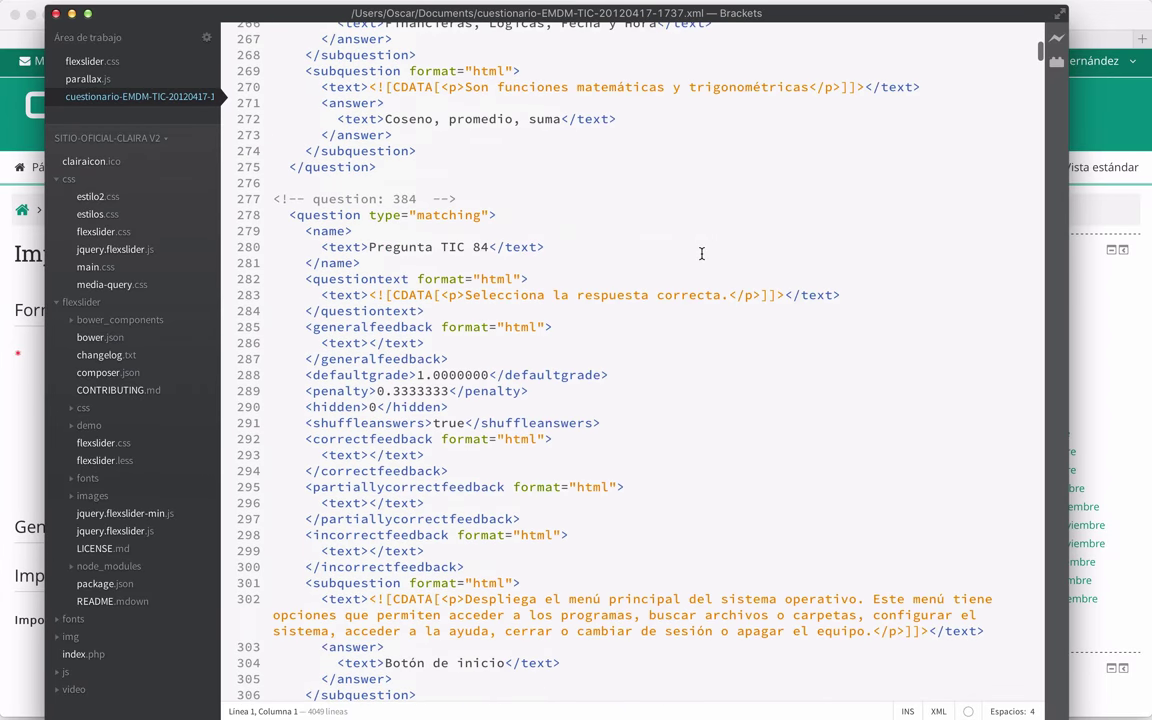
scroll(701, 253, down, 20)
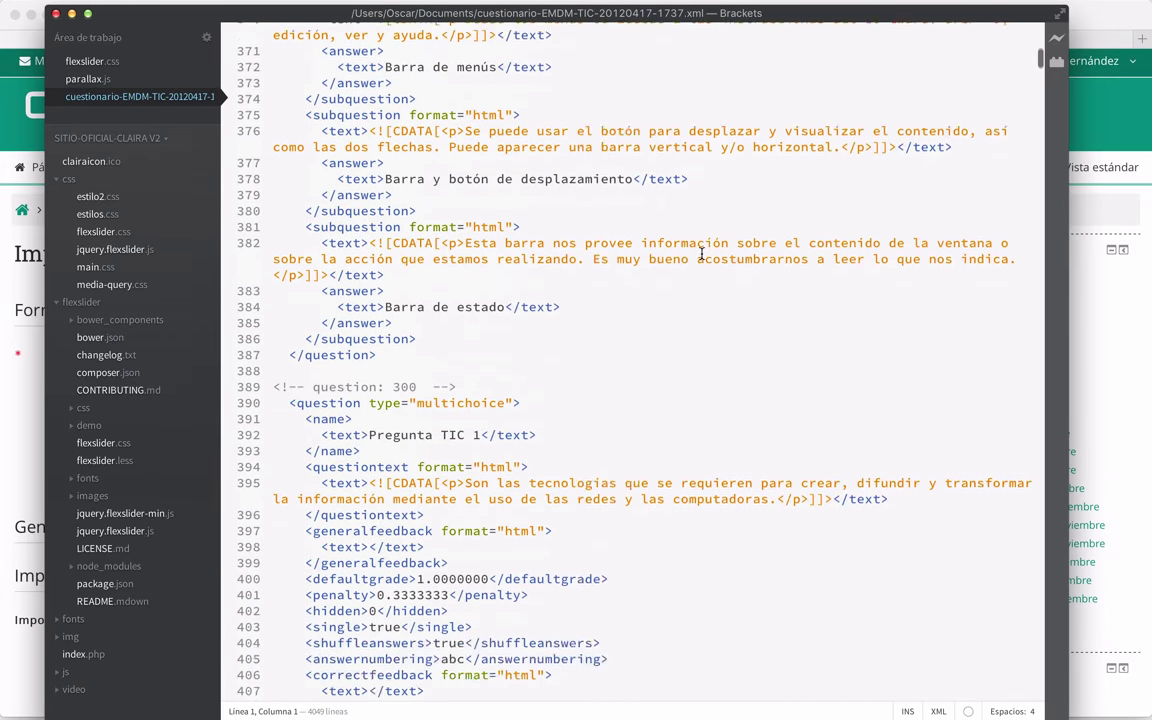
scroll(701, 253, down, 20)
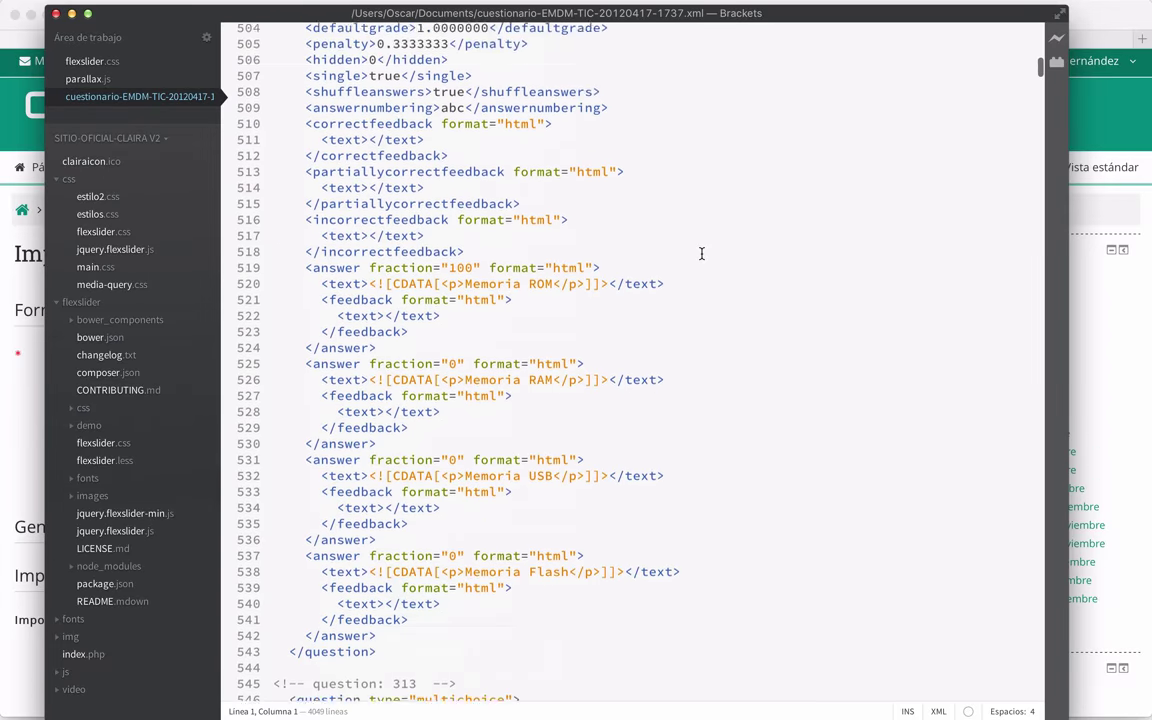
scroll(701, 253, down, 20)
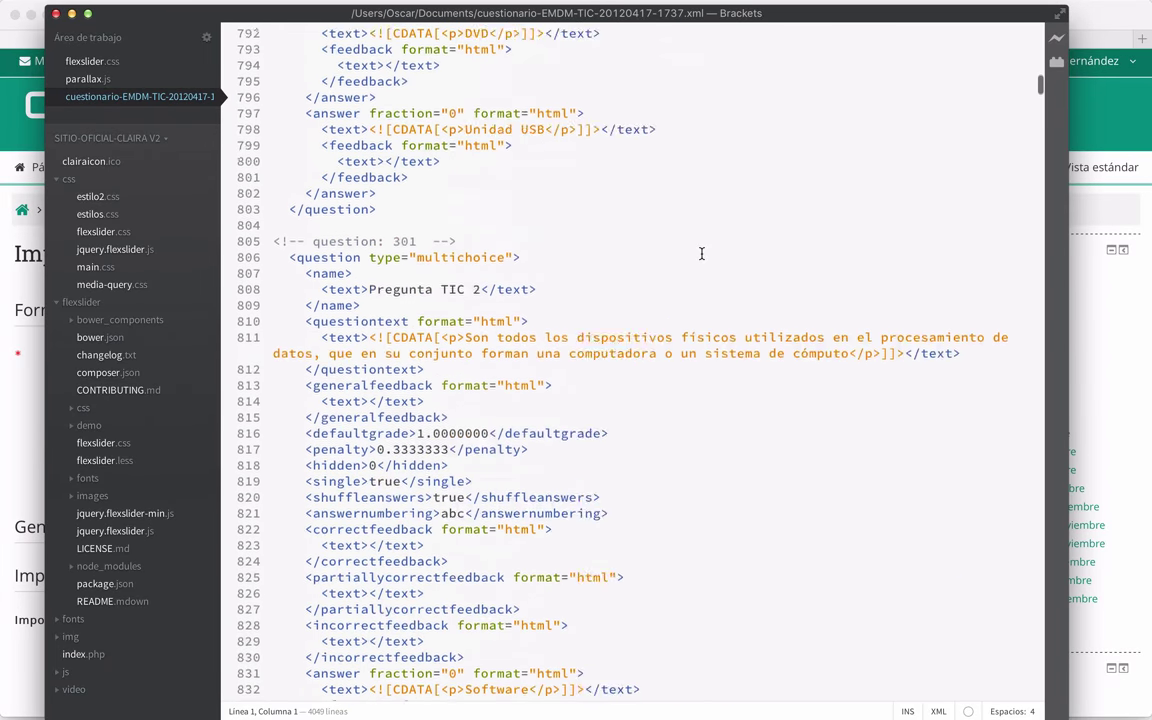
scroll(701, 253, down, 20)
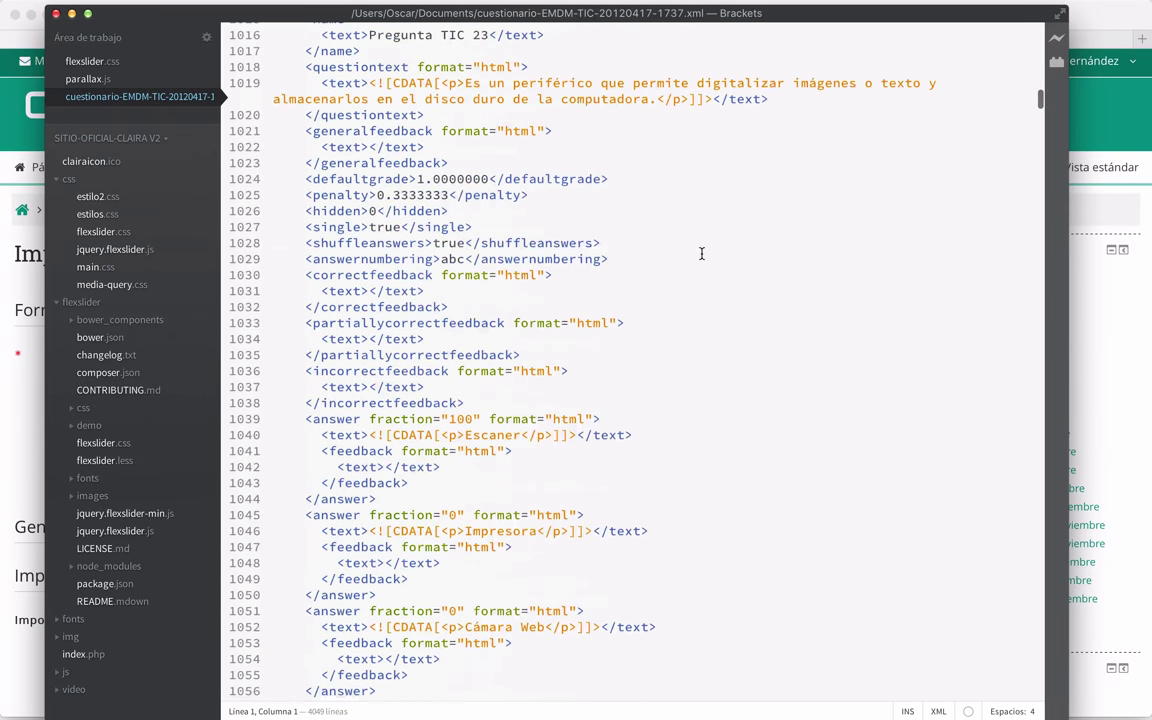
scroll(701, 253, down, 18)
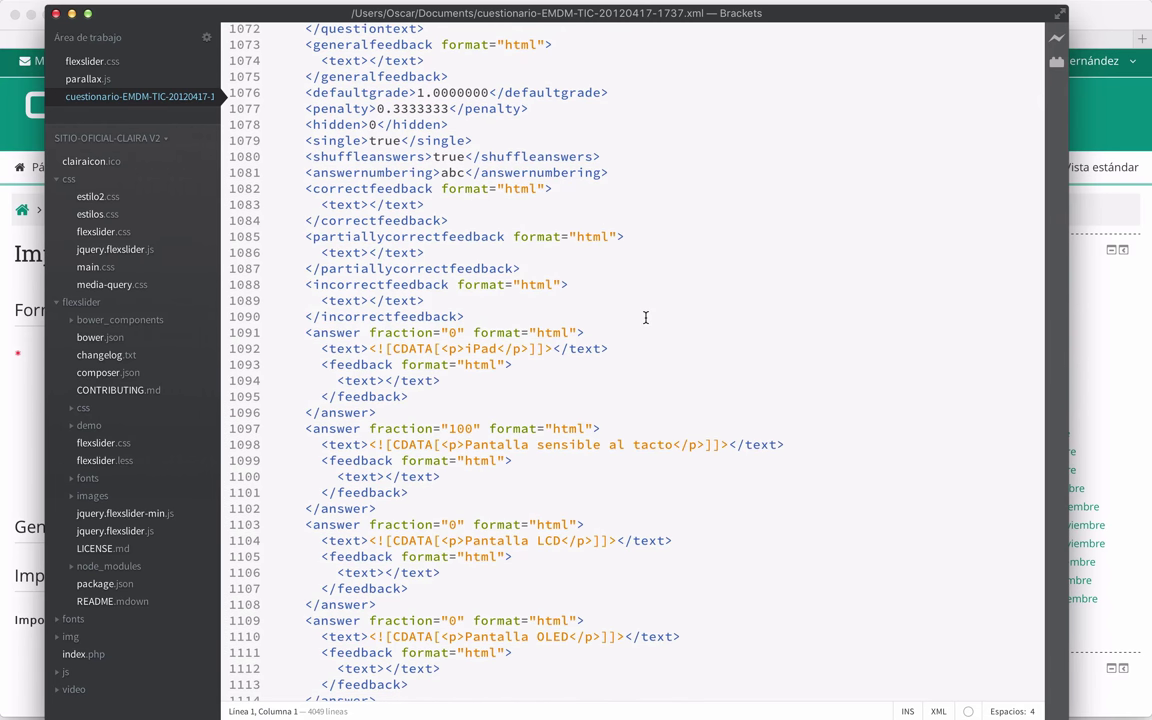
click(55, 13)
Import the questions from cuestionario-EMDM-TIC-20120417-1737.xml using the Formato MOODLE XML file format.
click(291, 455)
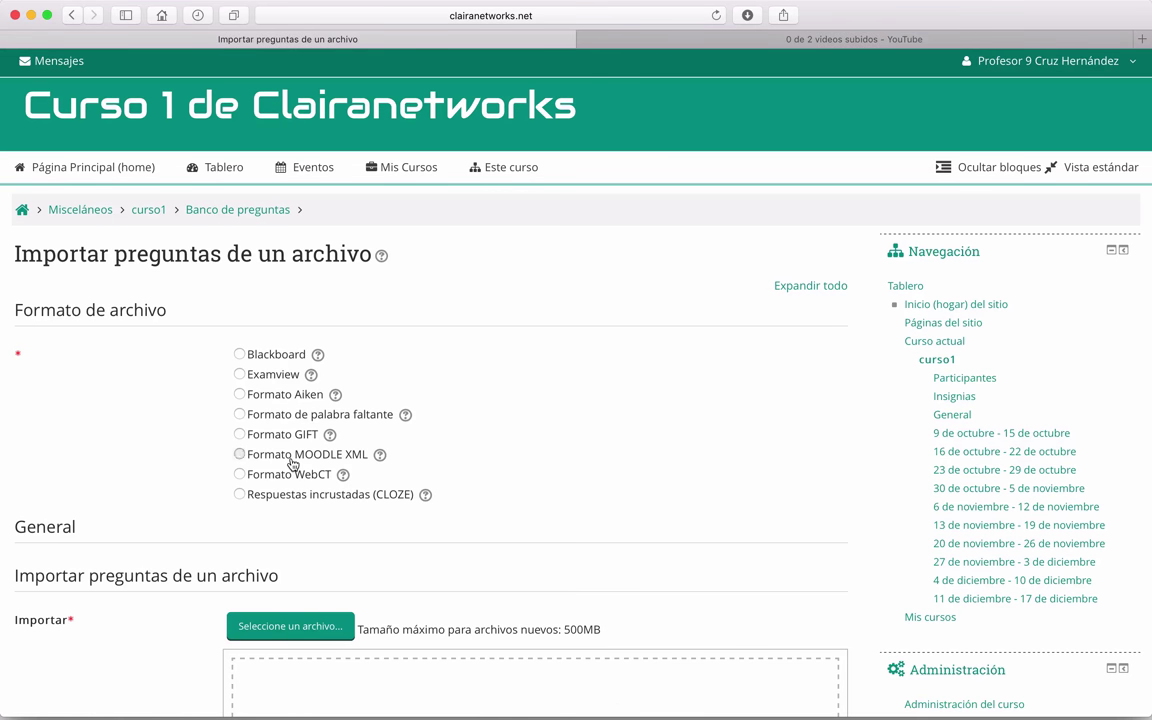
scroll(672, 497, down, 3)
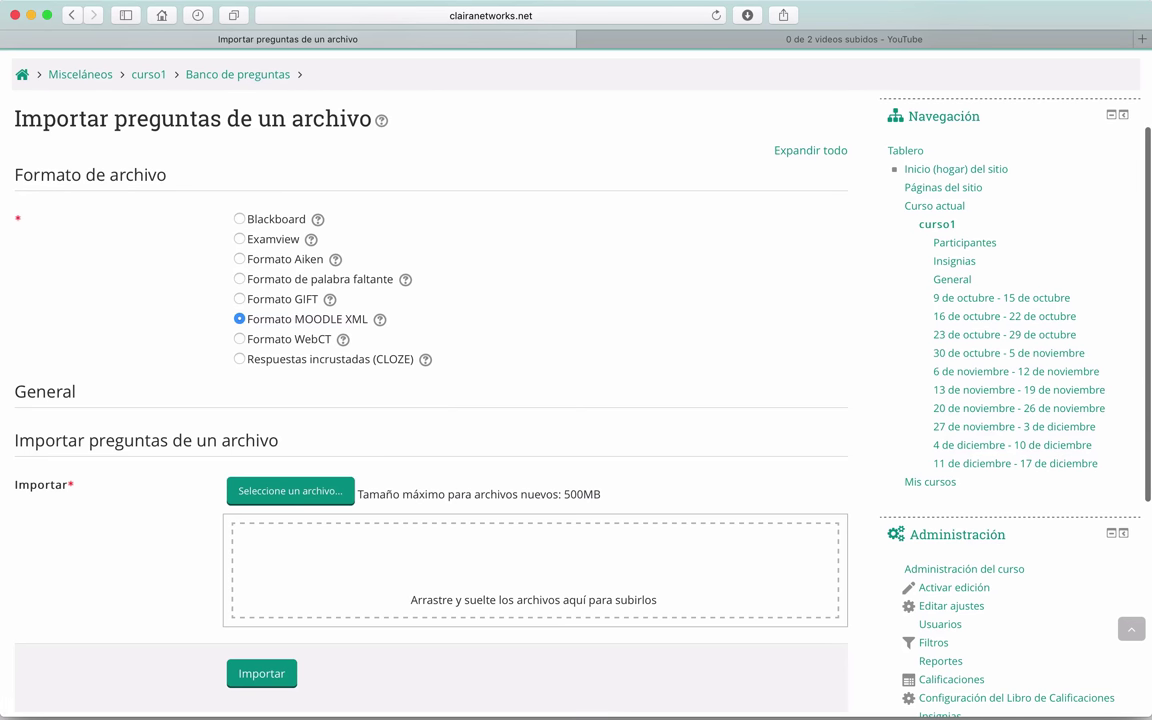
scroll(430, 400, down, 2)
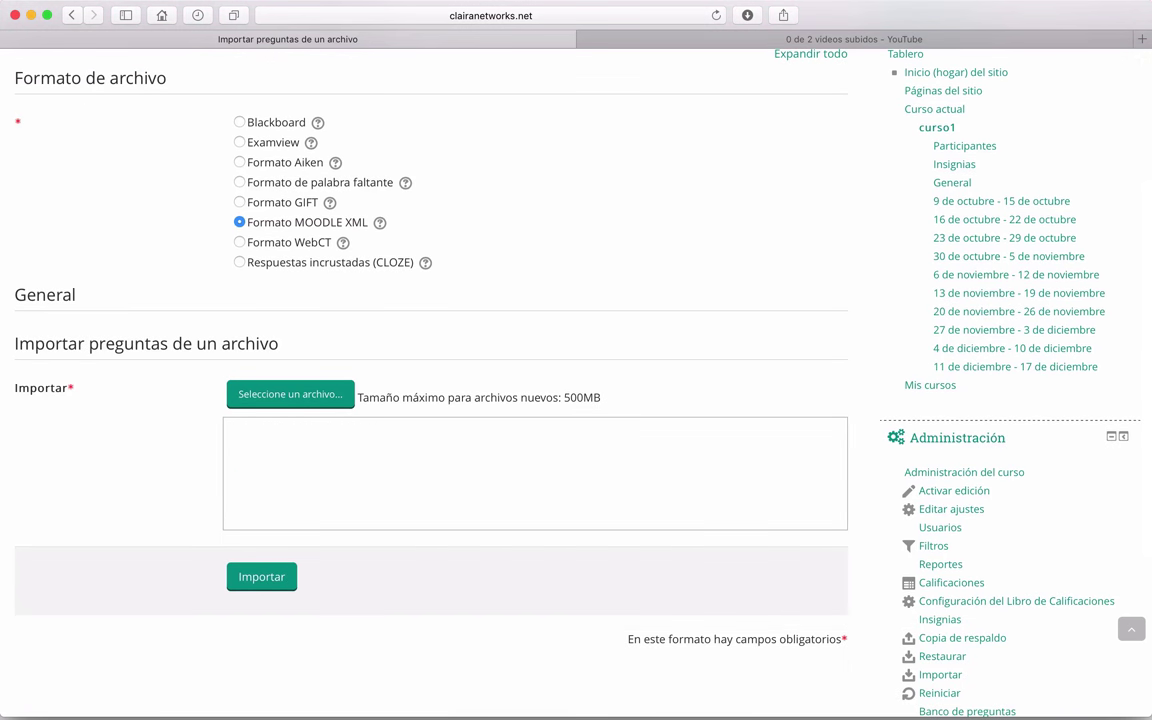
drag(130, 700, 552, 500)
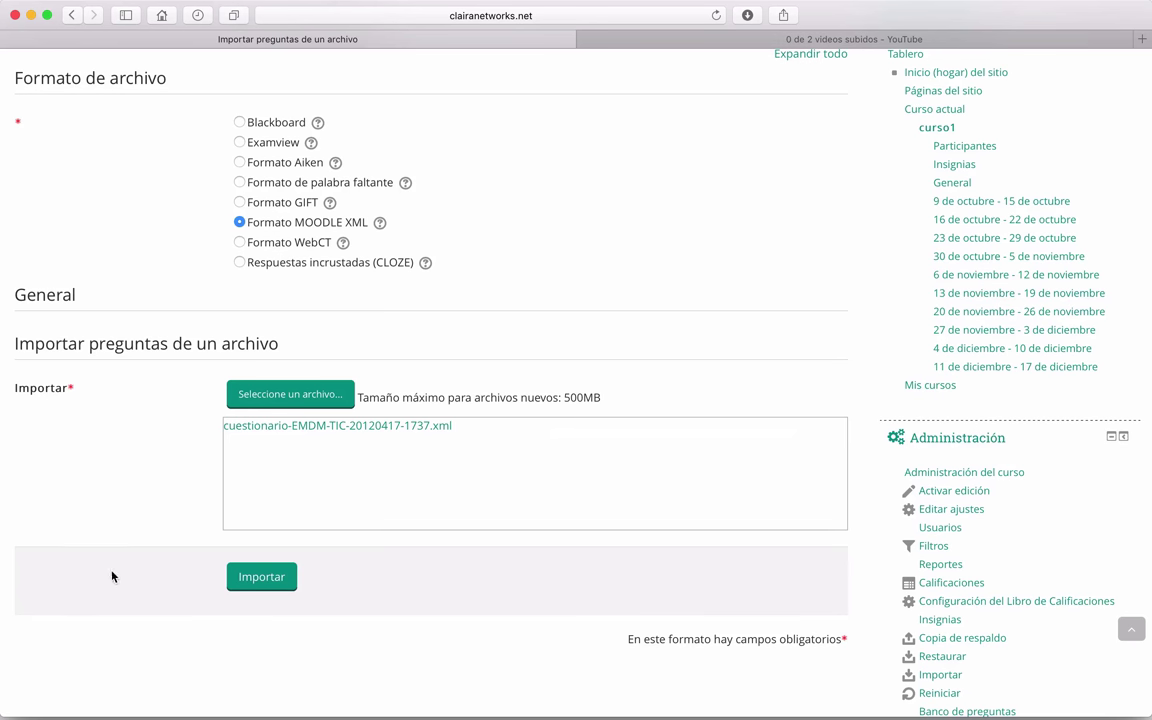
scroll(117, 535, down, 2)
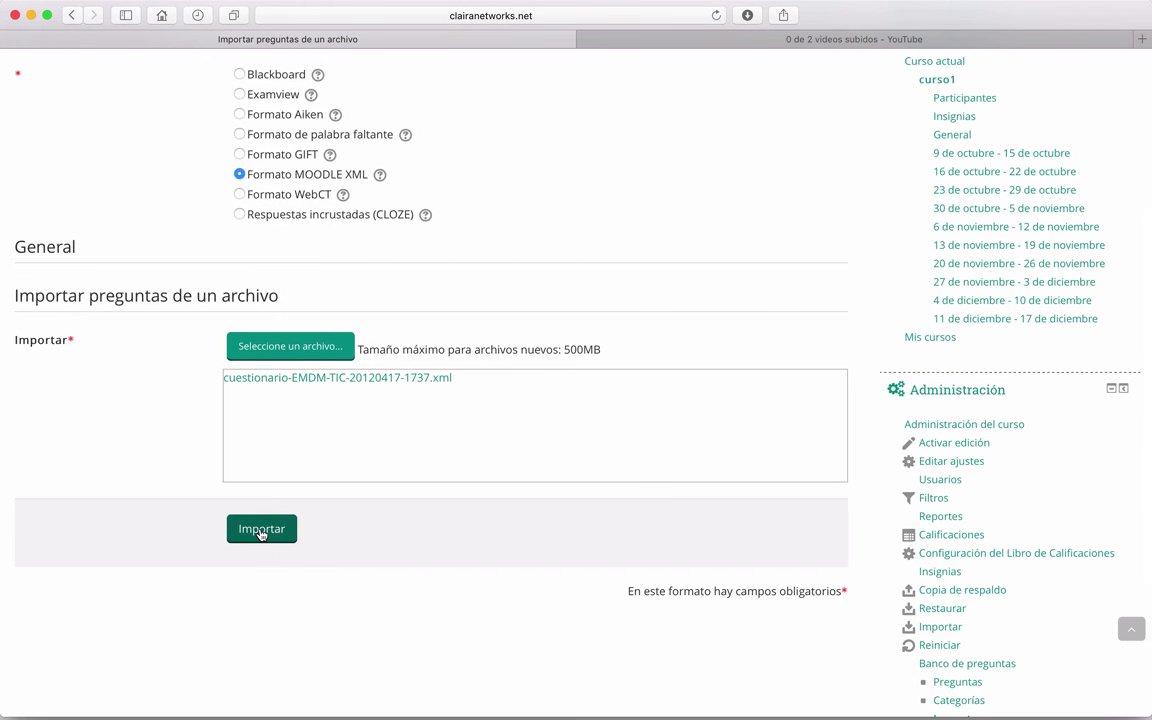
click(261, 533)
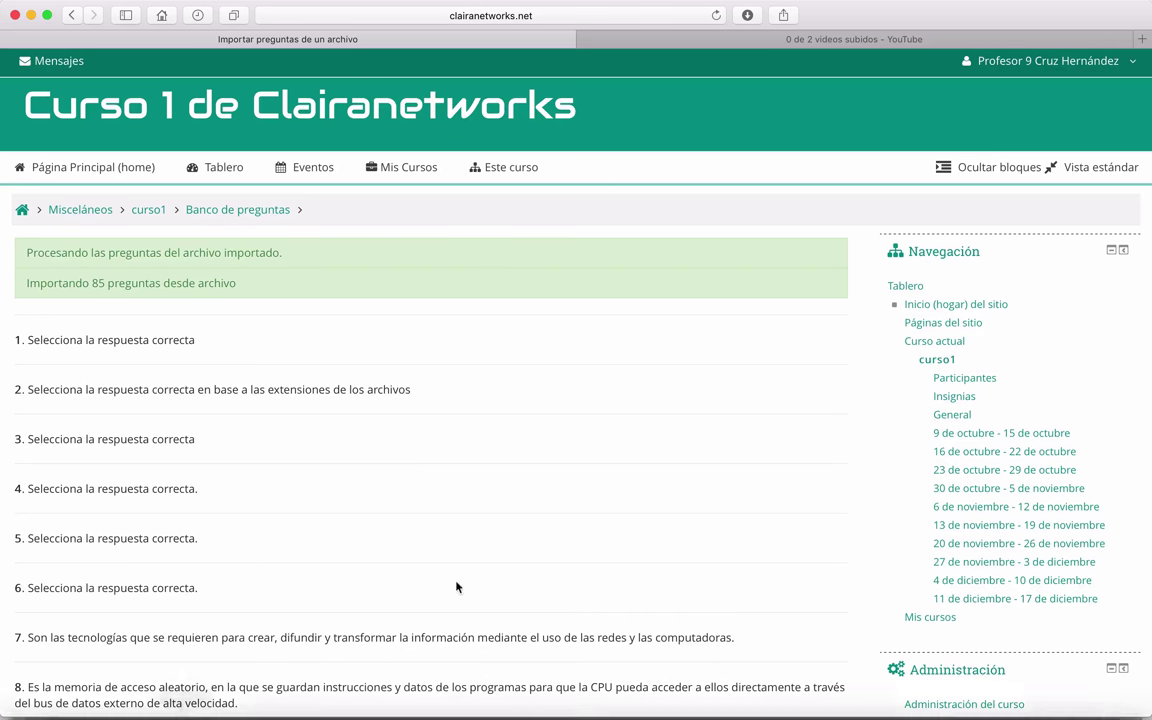
Review the list of imported questions through to its end and continue to the question bank.
scroll(646, 443, down, 8)
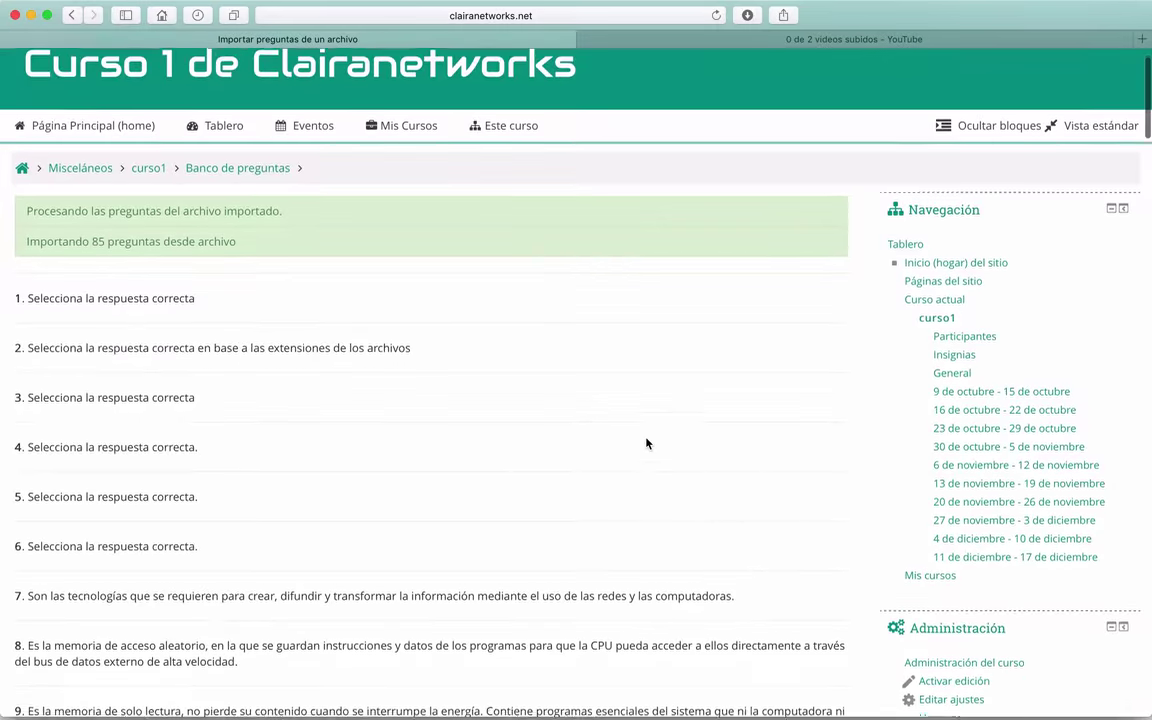
scroll(646, 443, down, 20)
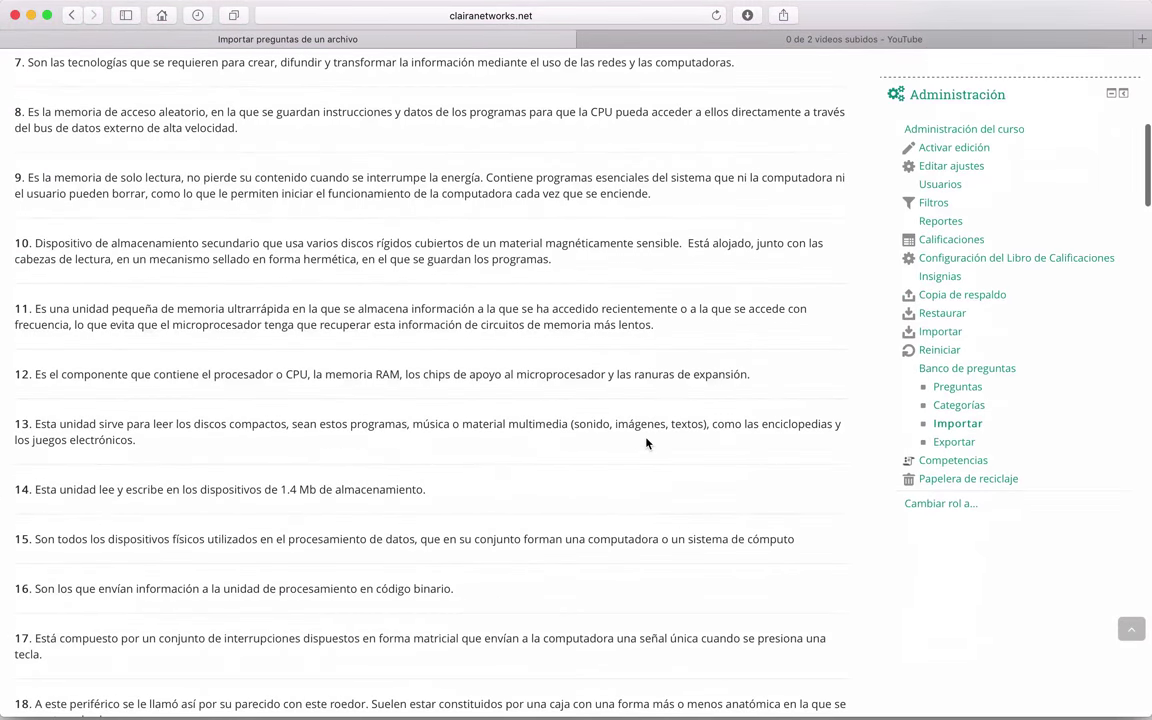
scroll(646, 443, down, 20)
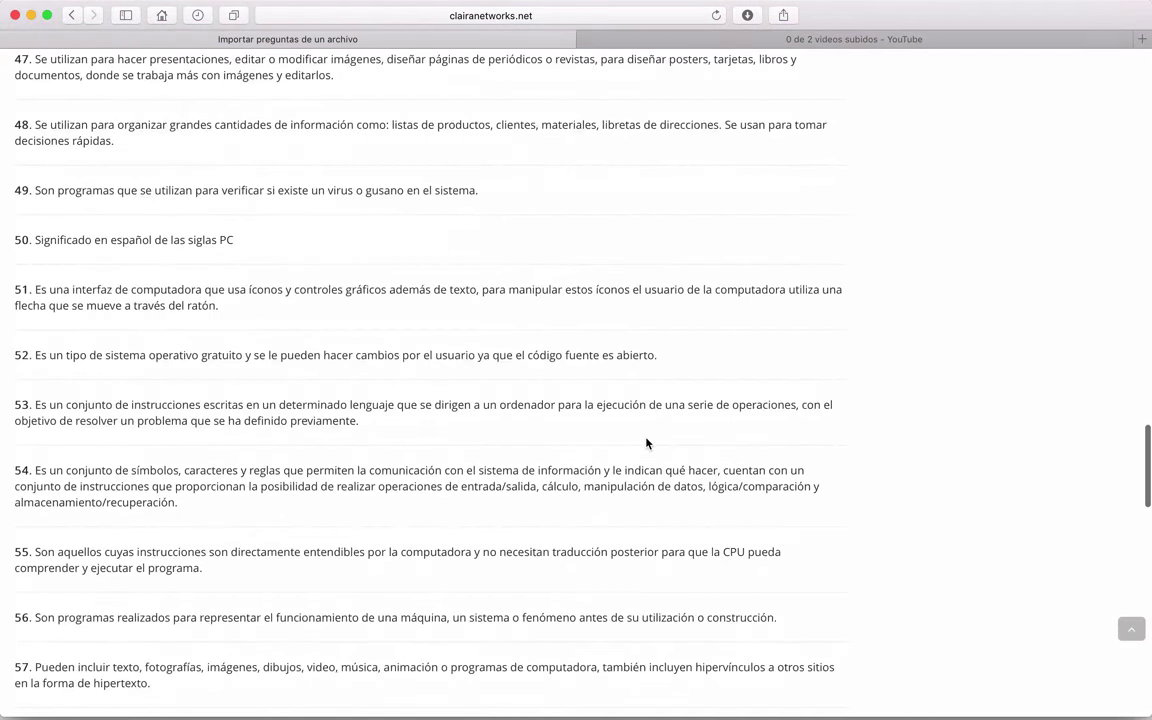
scroll(646, 443, down, 15)
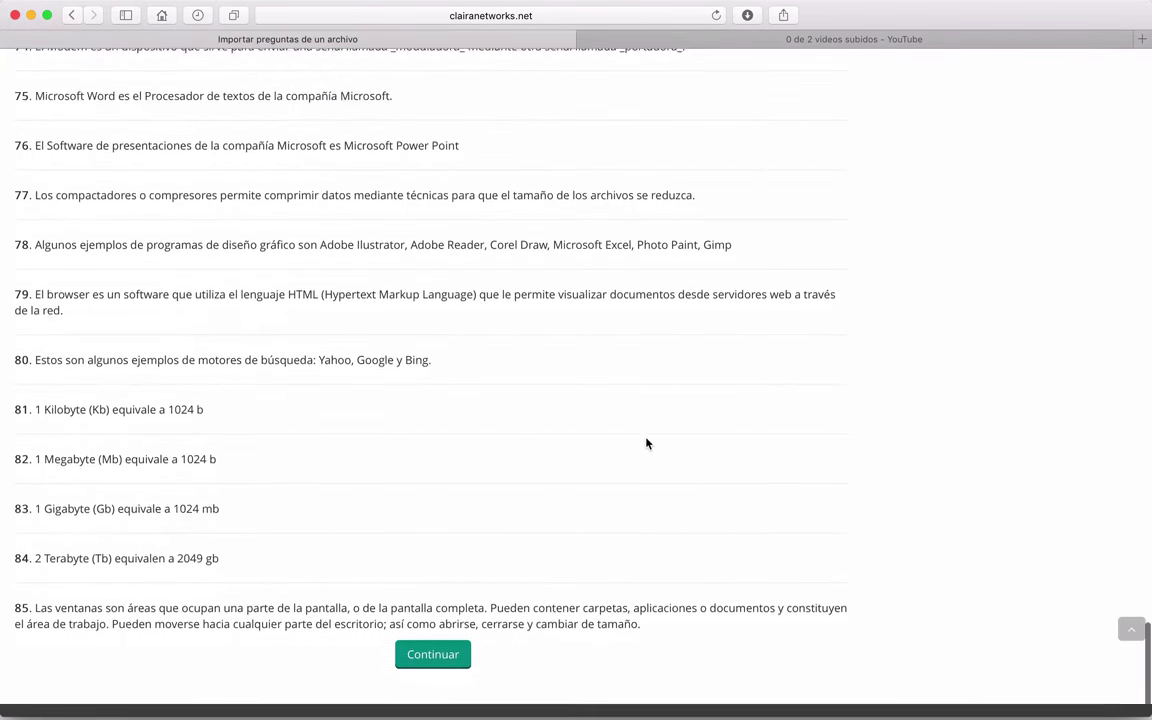
click(407, 617)
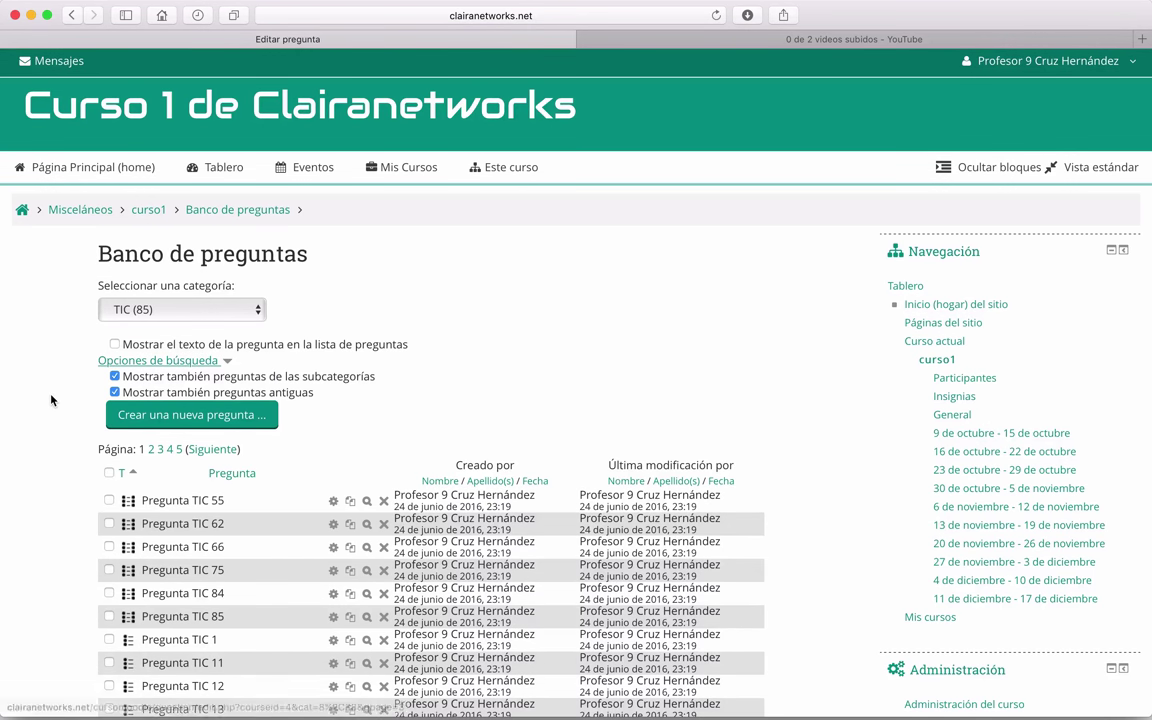
Look through the TIC category's question list and check which destination categories are offered for moving questions.
scroll(52, 400, down, 2)
scroll(52, 400, down, 10)
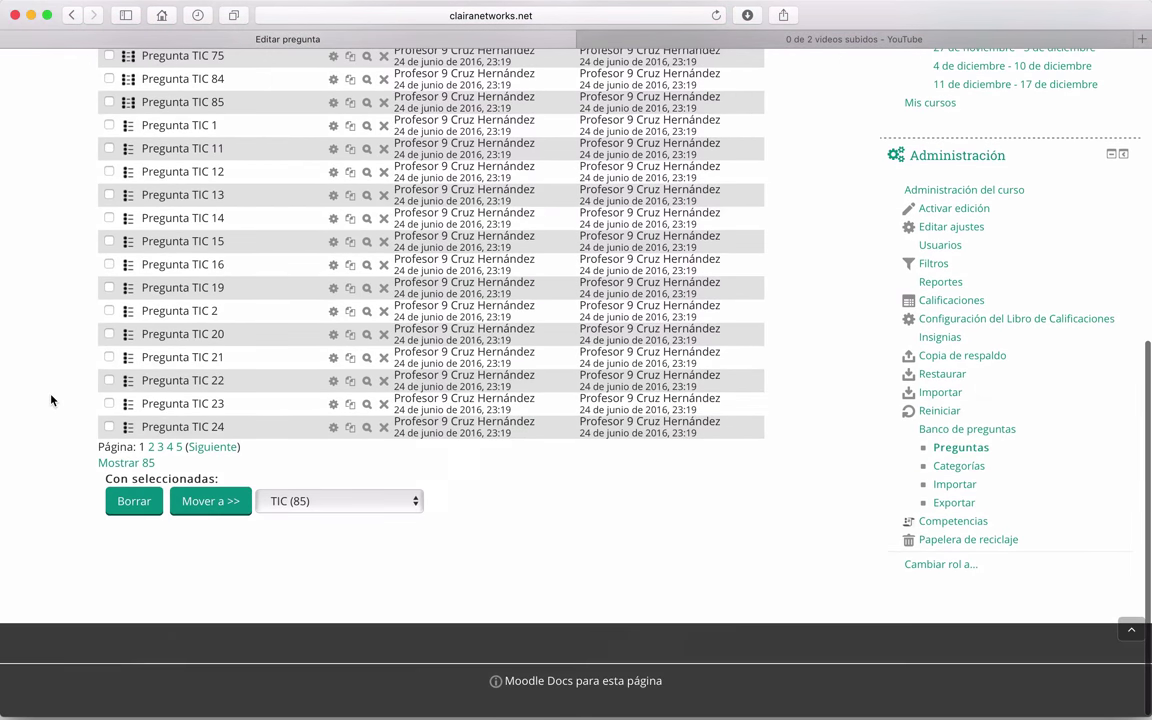
scroll(52, 400, up, 10)
scroll(52, 400, down, 5)
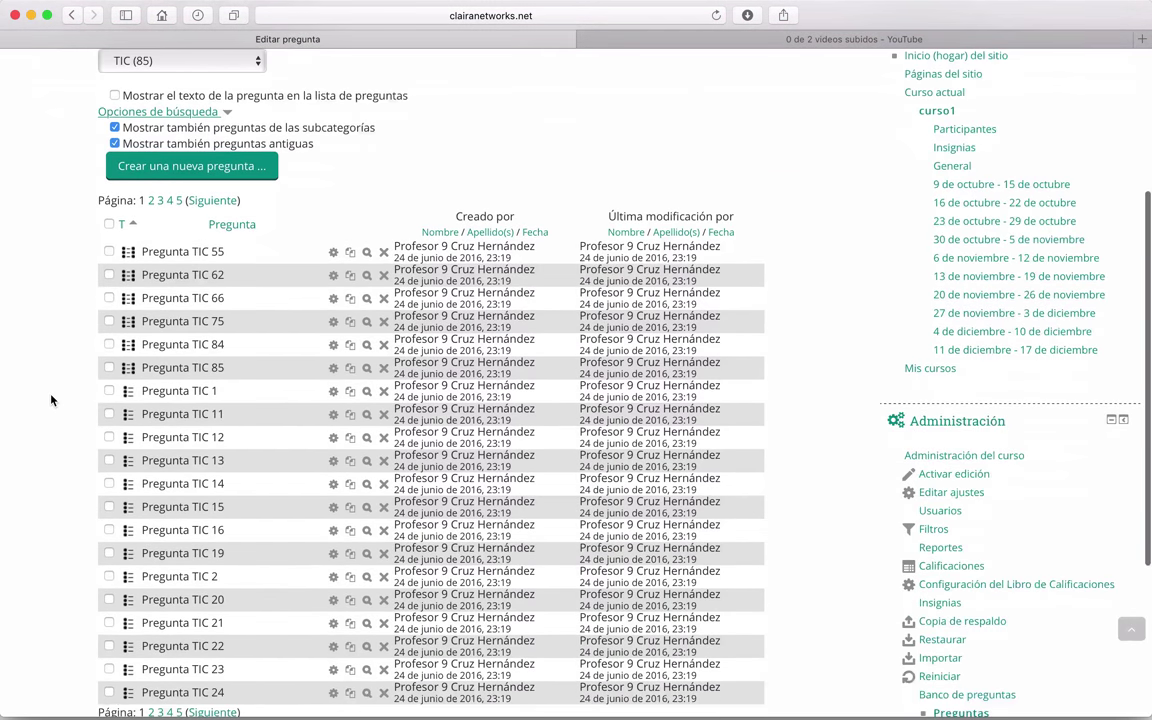
scroll(52, 400, down, 6)
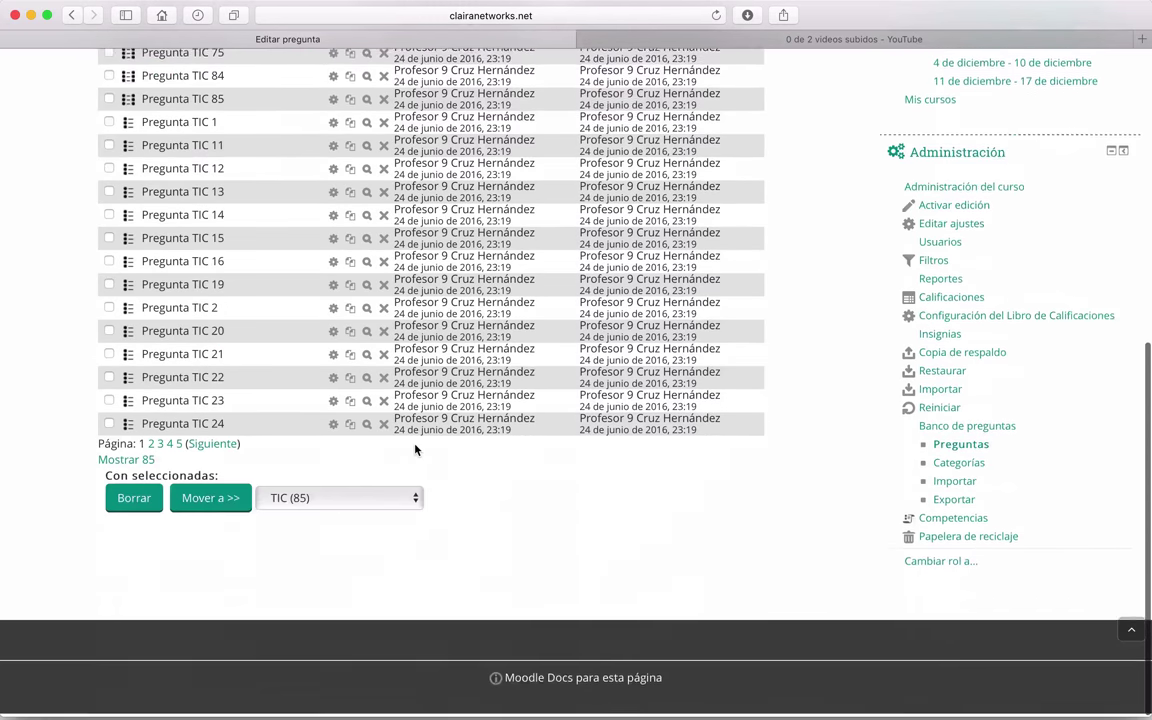
click(411, 498)
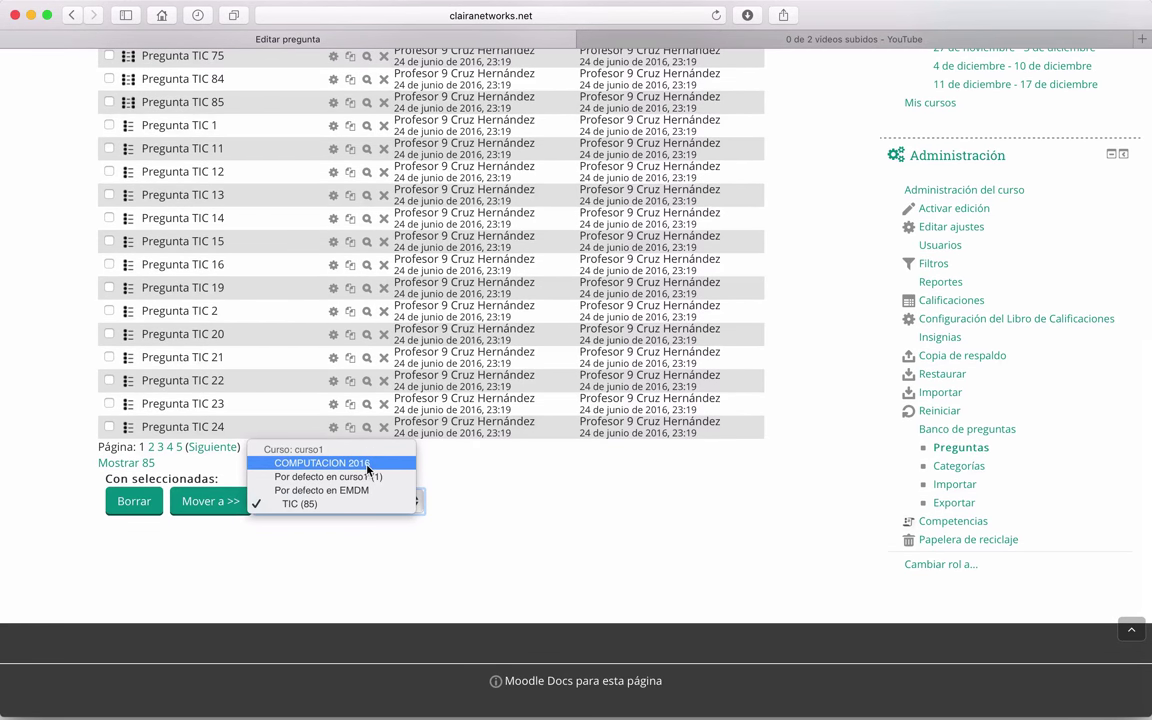
click(44, 481)
Show all 85 questions of the TIC category on a single page.
scroll(44, 481, up, 5)
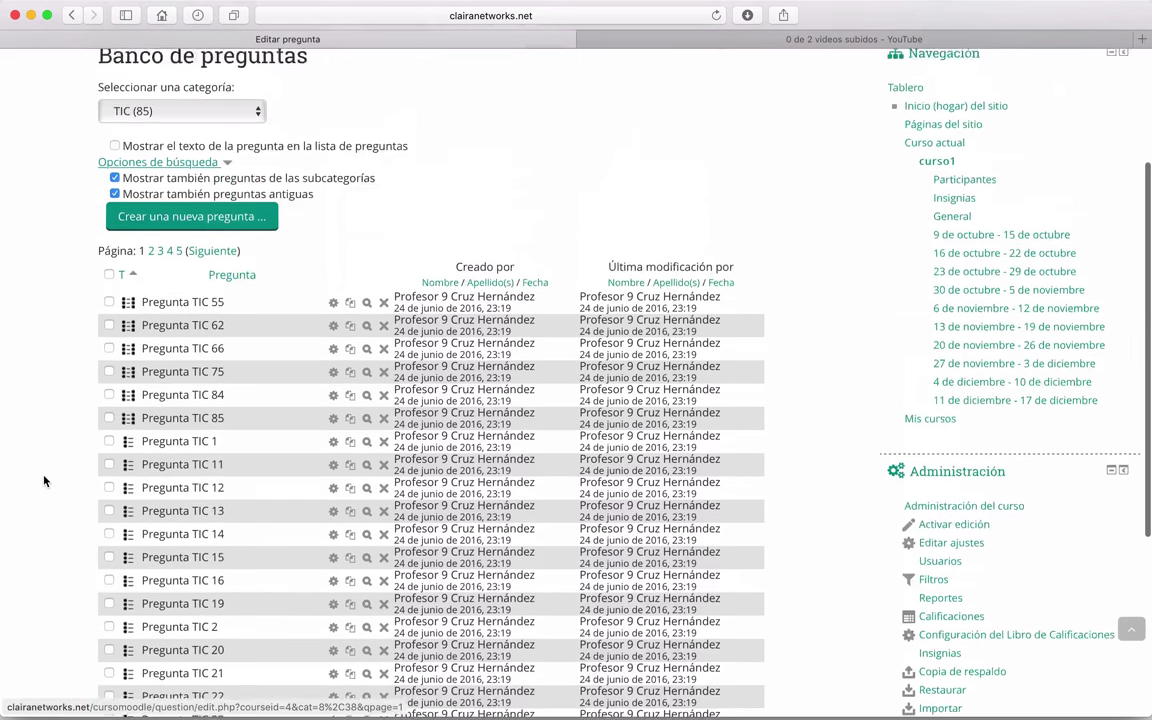
scroll(44, 481, down, 2)
scroll(44, 481, down, 3)
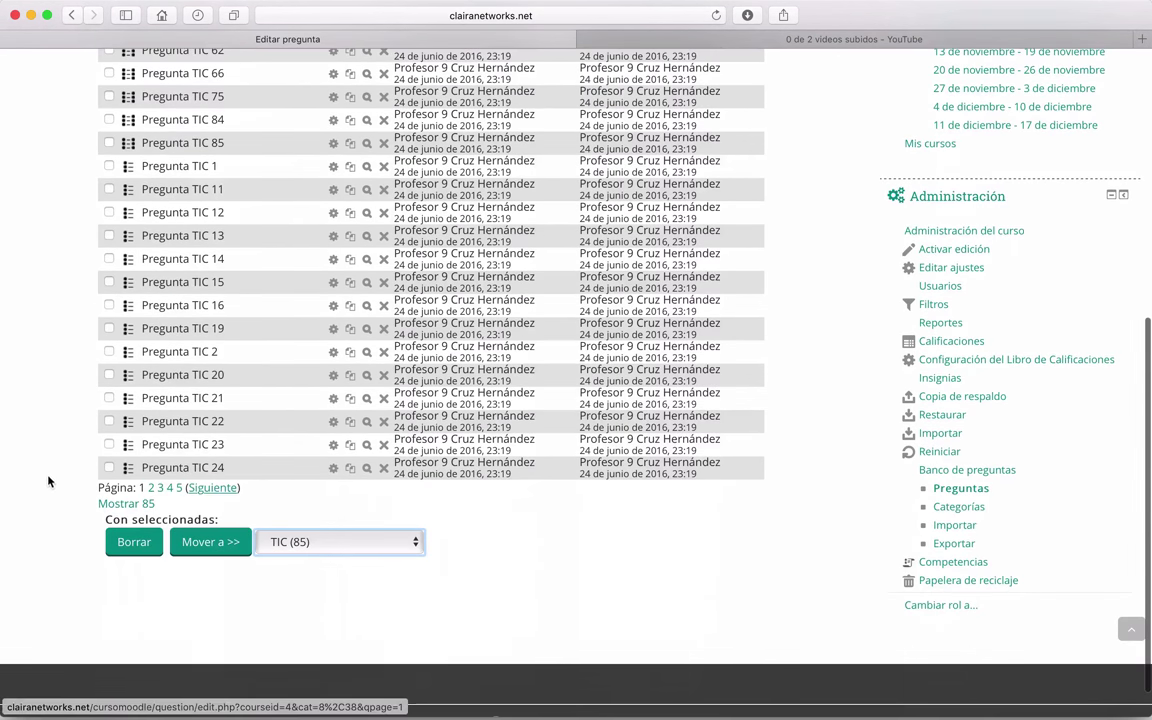
click(118, 504)
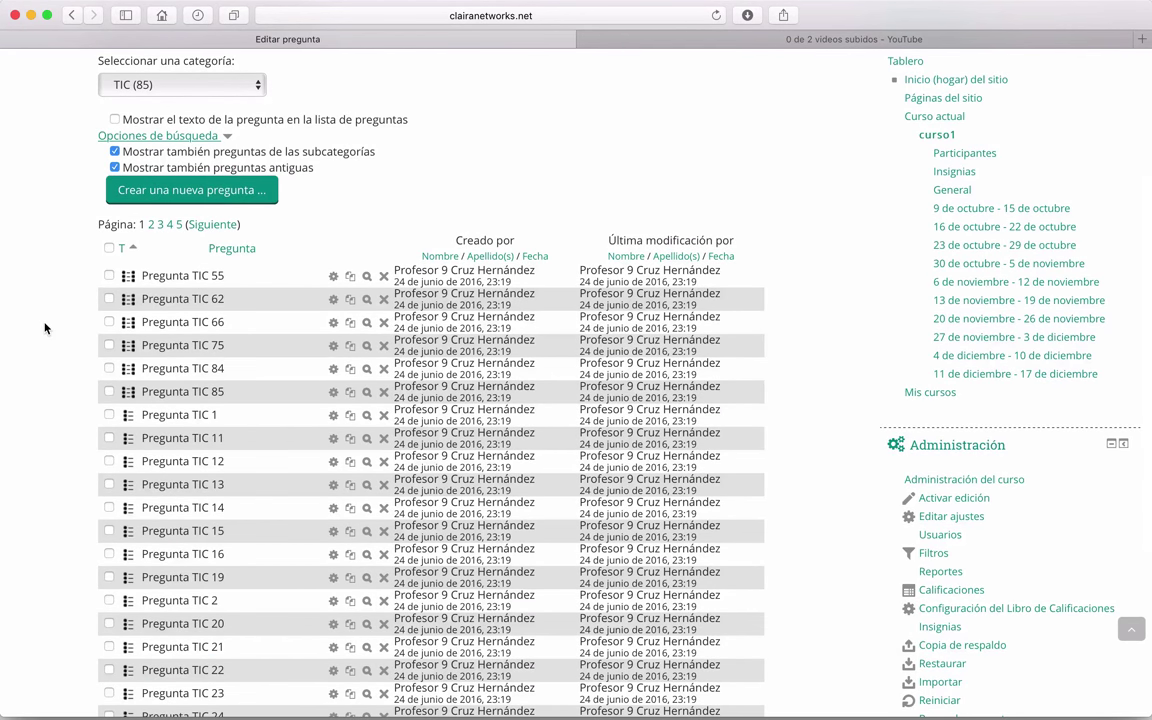
scroll(43, 322, down, 2)
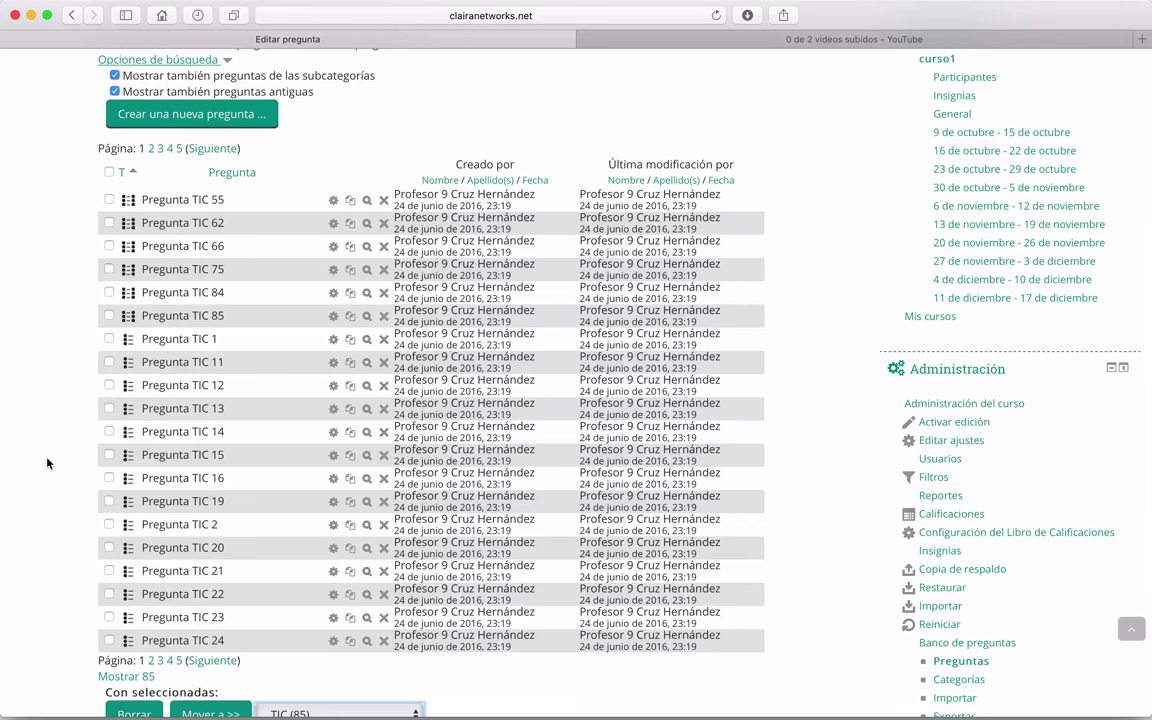
scroll(47, 463, down, 2)
scroll(47, 463, down, 2)
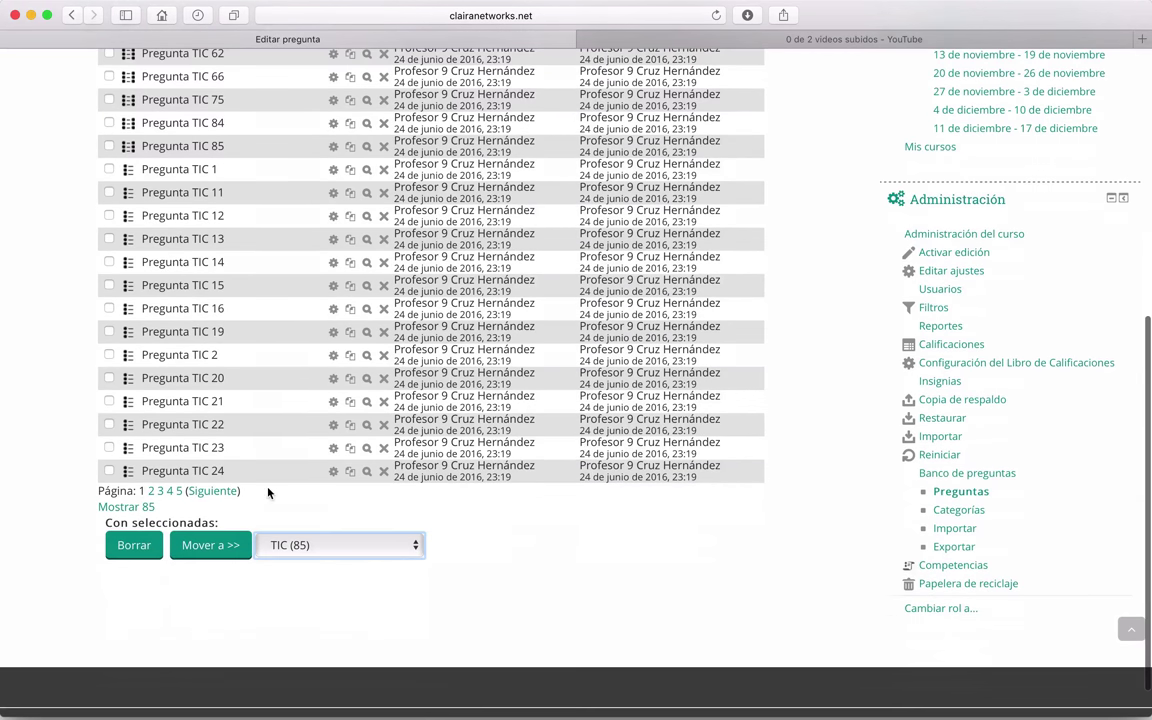
click(120, 508)
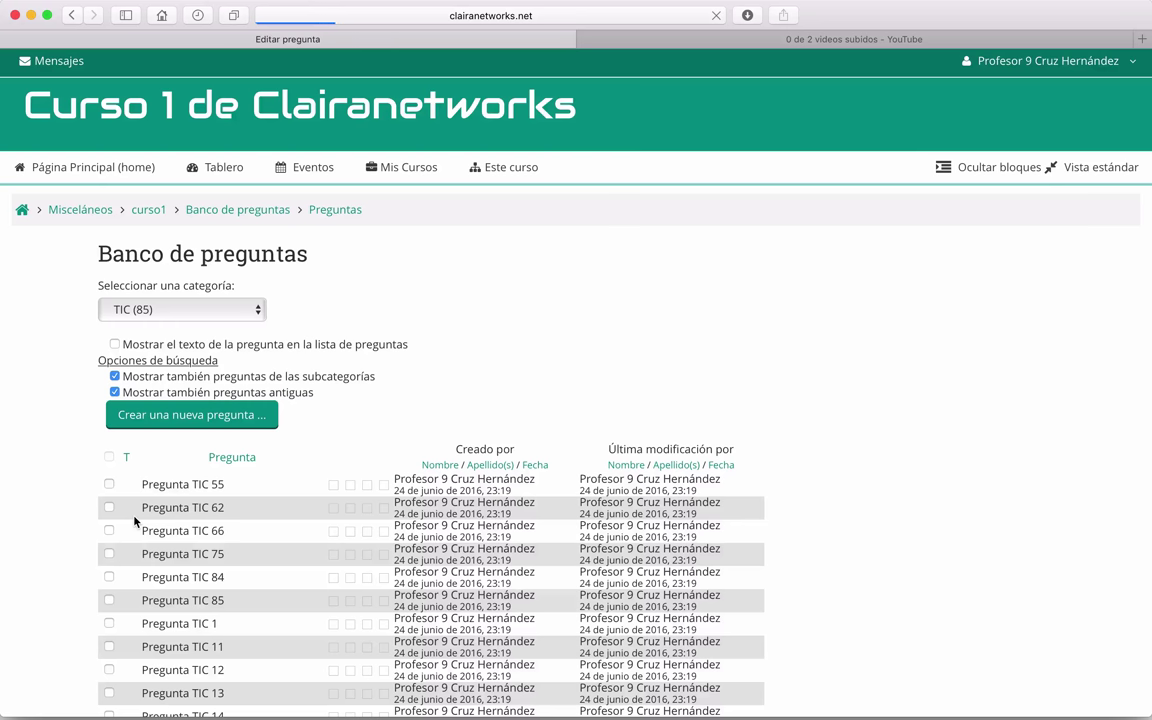
Select all the questions in the TIC category and move them to the COMPUTACION 2016 category.
scroll(85, 430, down, 4)
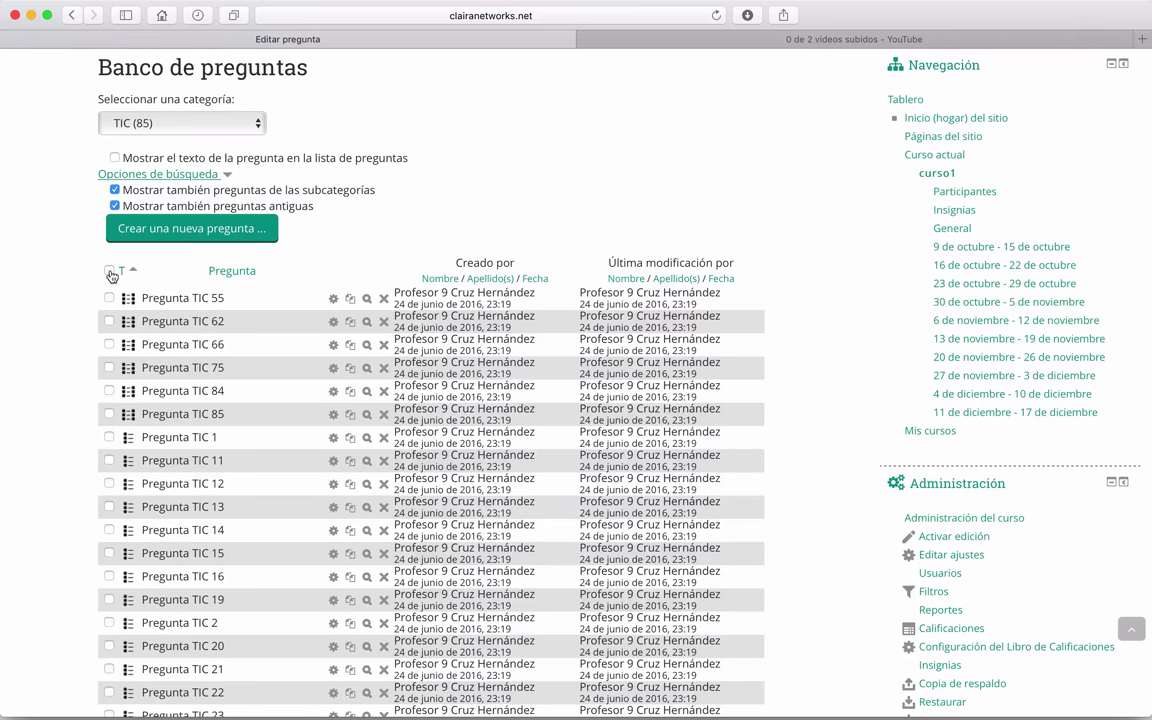
click(110, 272)
scroll(57, 411, down, 15)
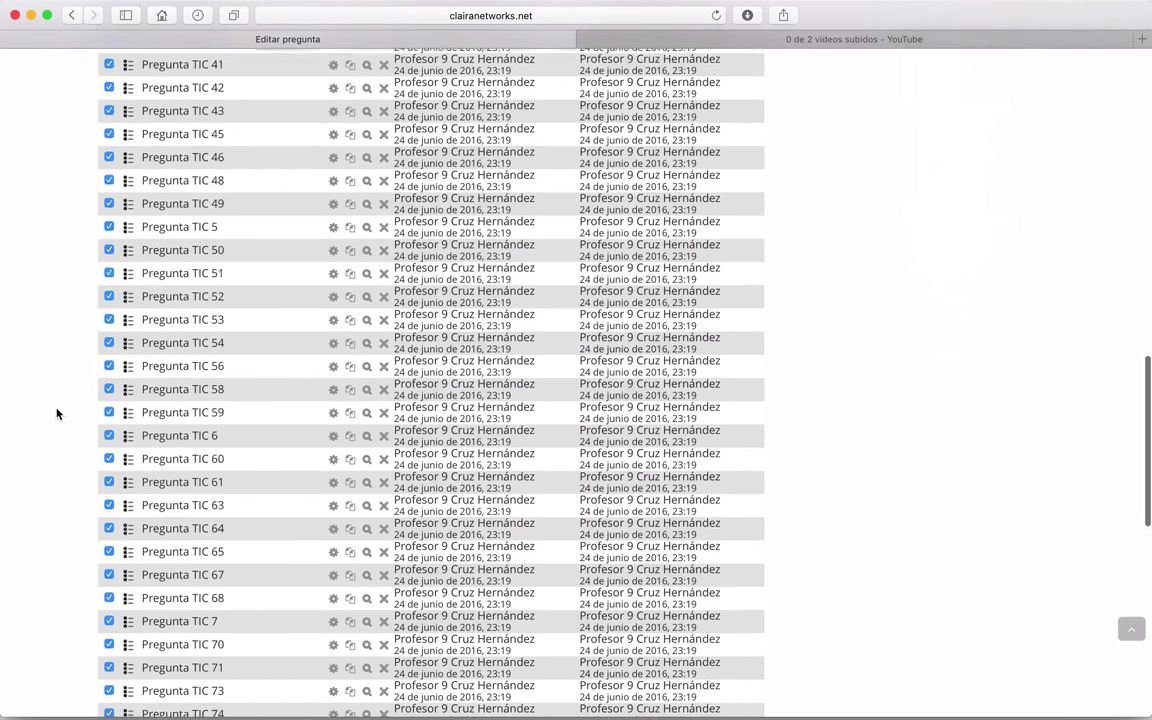
scroll(57, 413, down, 10)
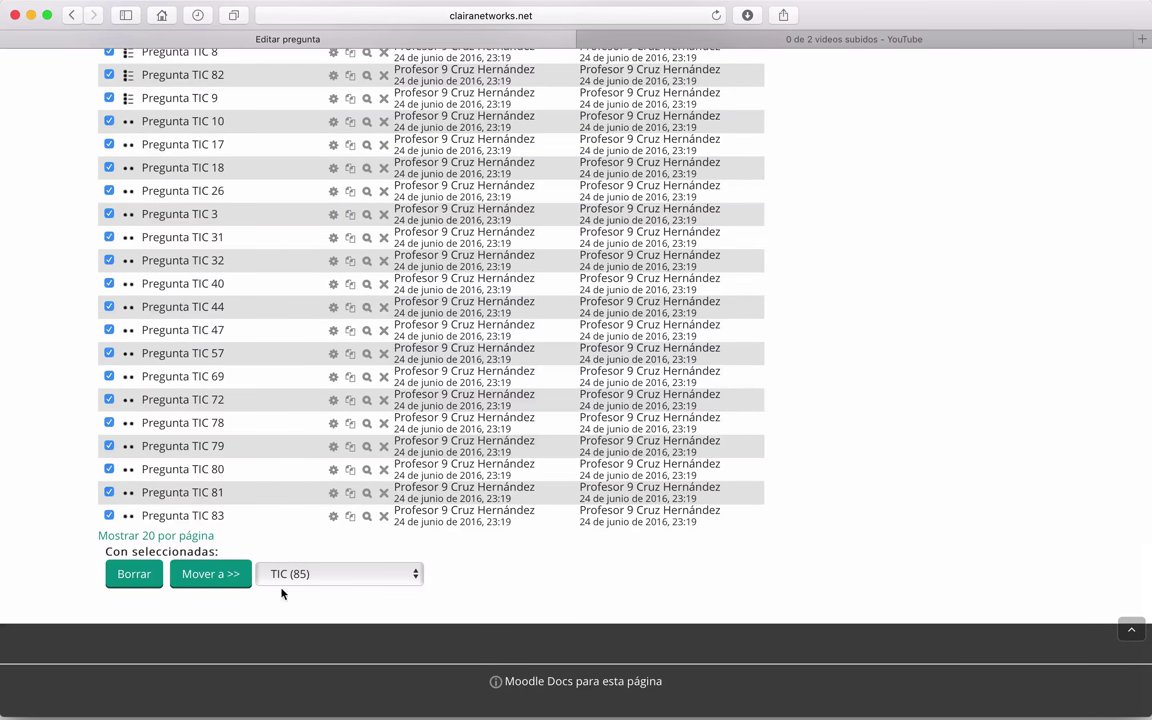
click(414, 575)
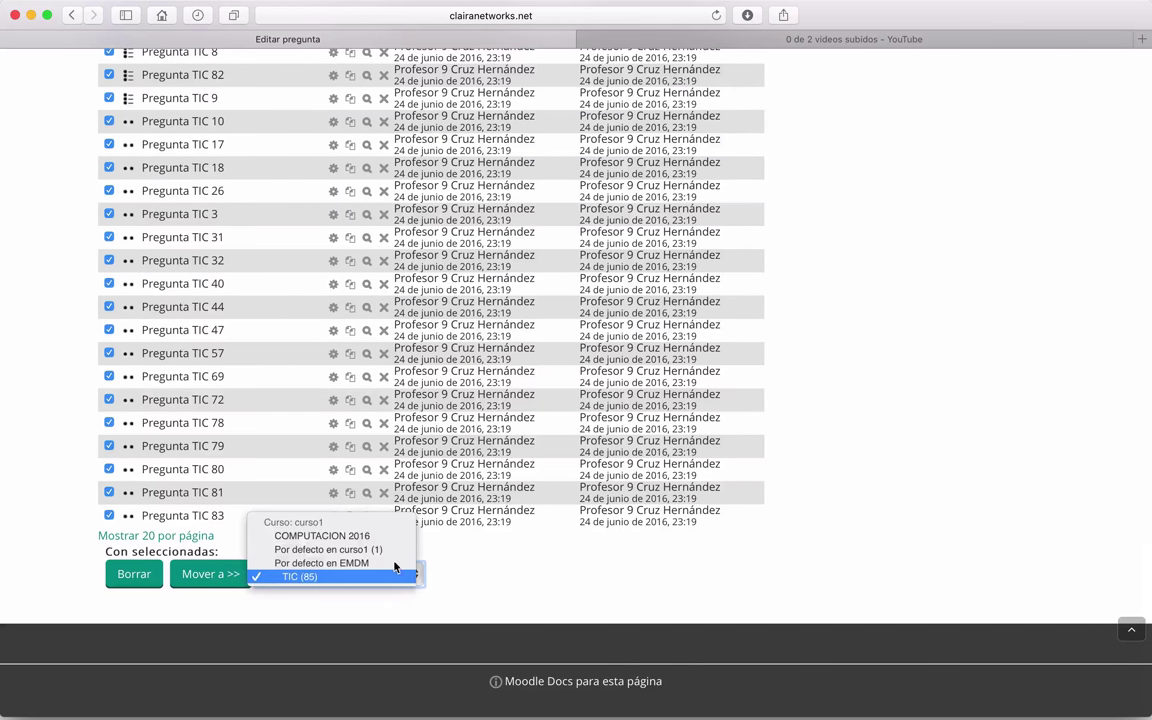
click(339, 537)
click(211, 575)
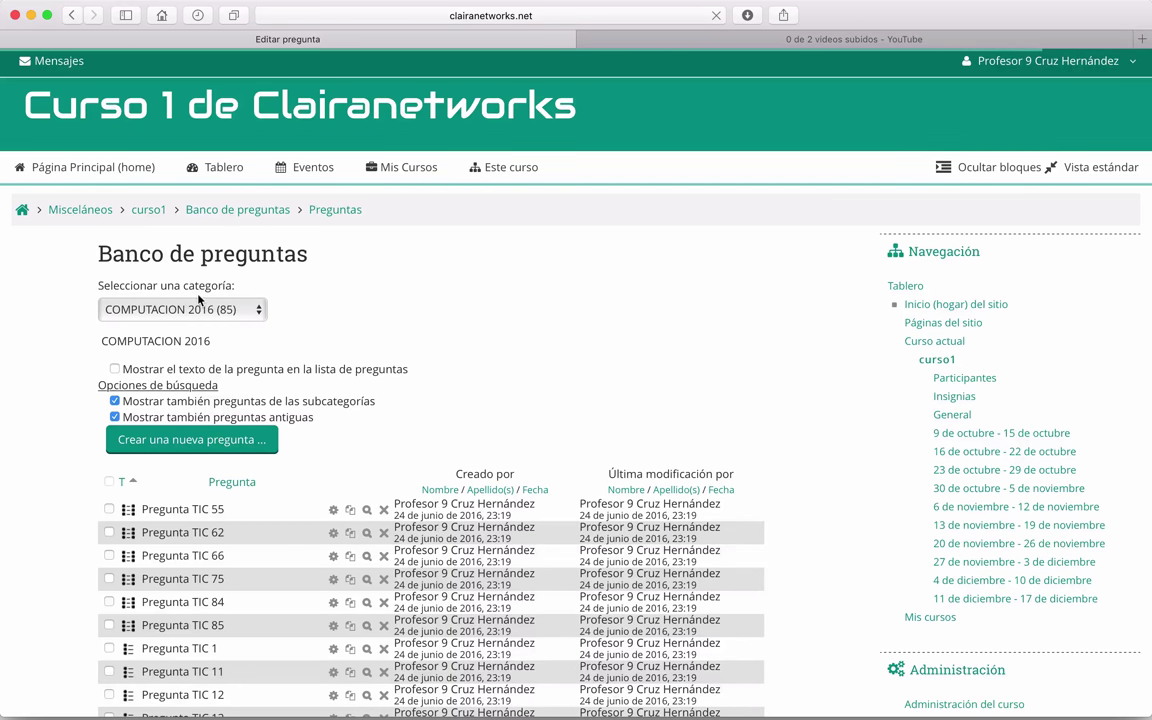
Check the question bank's available categories and look through the questions now listed under COMPUTACION 2016.
click(259, 313)
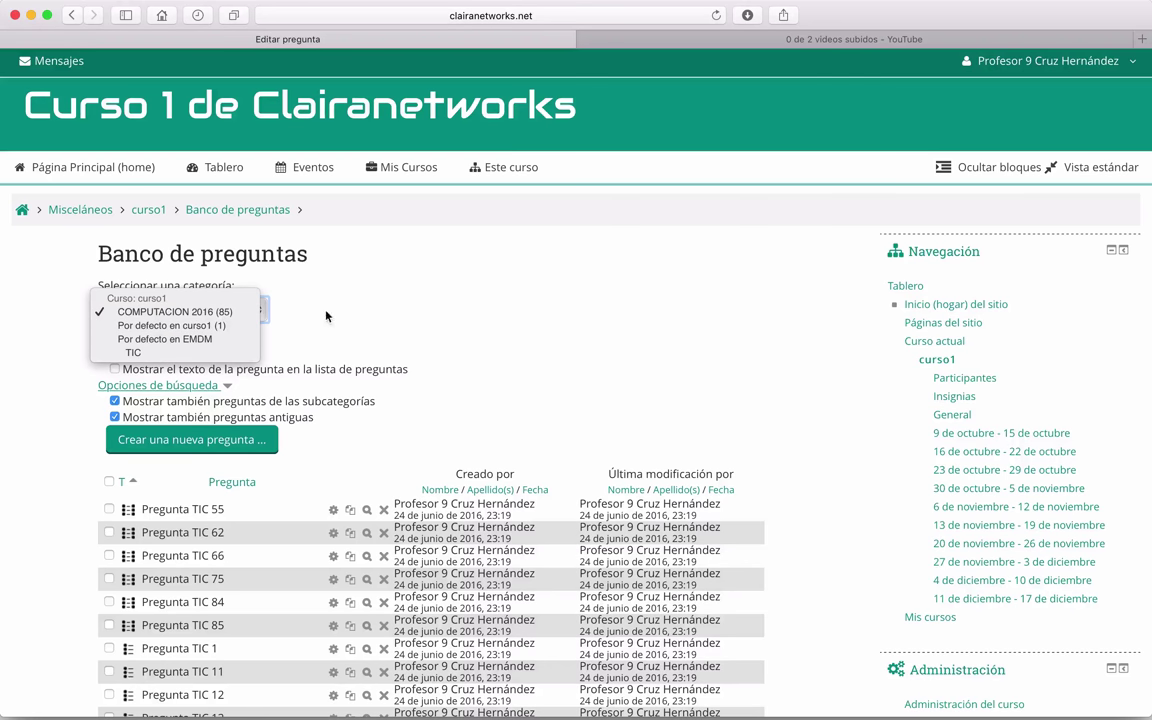
click(576, 345)
scroll(5, 447, down, 5)
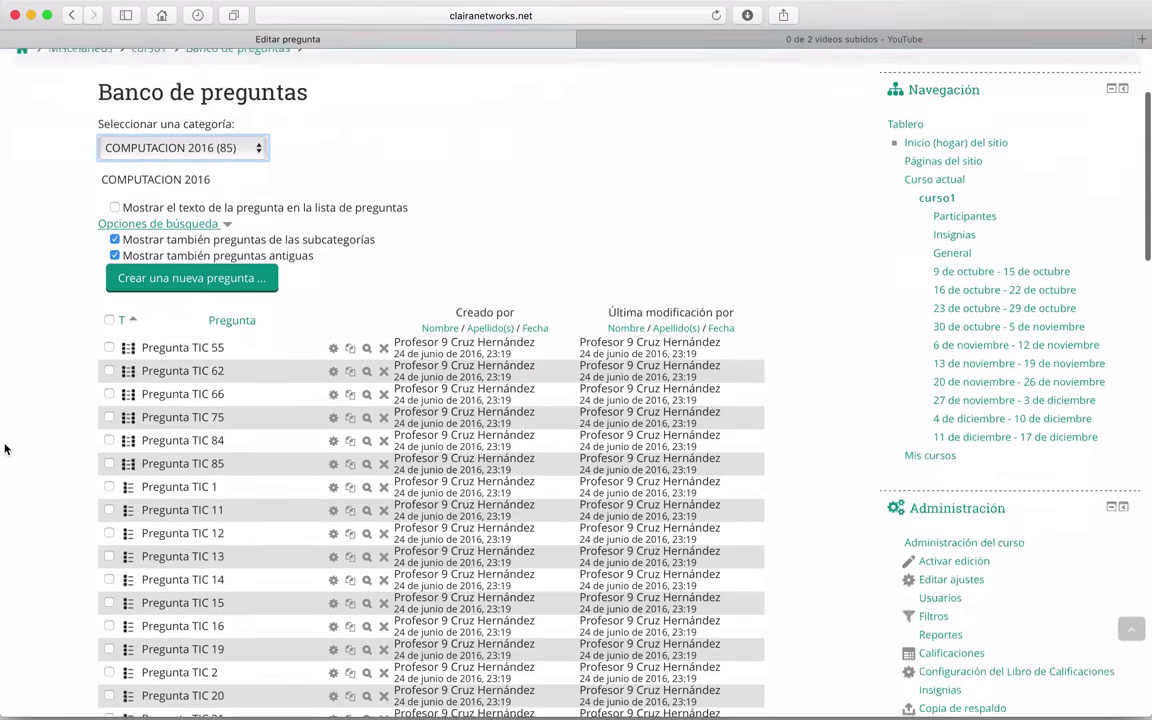
scroll(218, 365, down, 10)
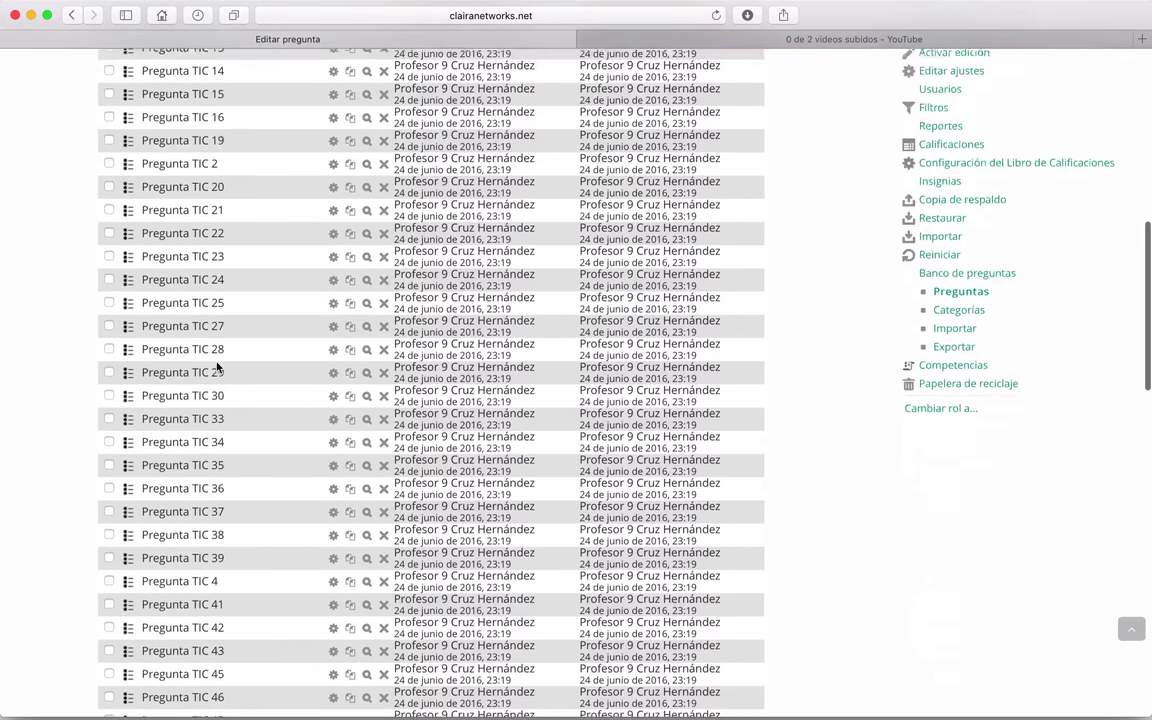
scroll(217, 365, down, 8)
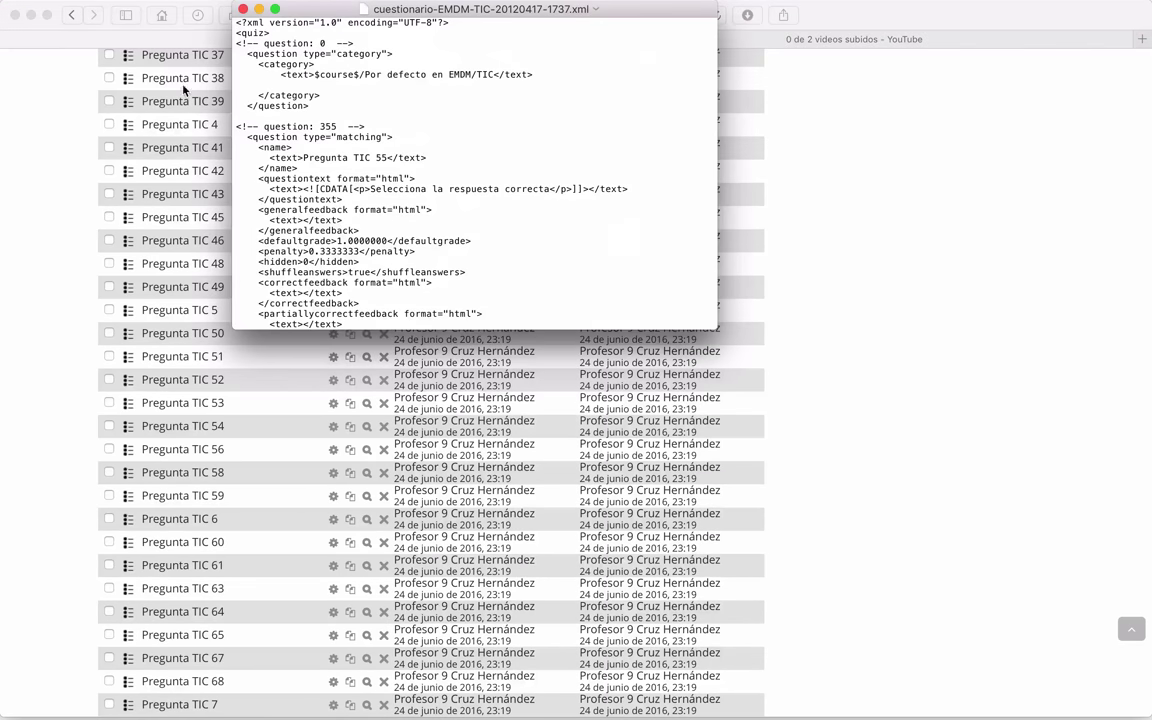
Examine the question code in the preview of cuestionario-EMDM-TIC-20120417-1737.xml, moving its window aside, and close the preview.
drag(397, 14, 736, 162)
scroll(807, 336, down, 15)
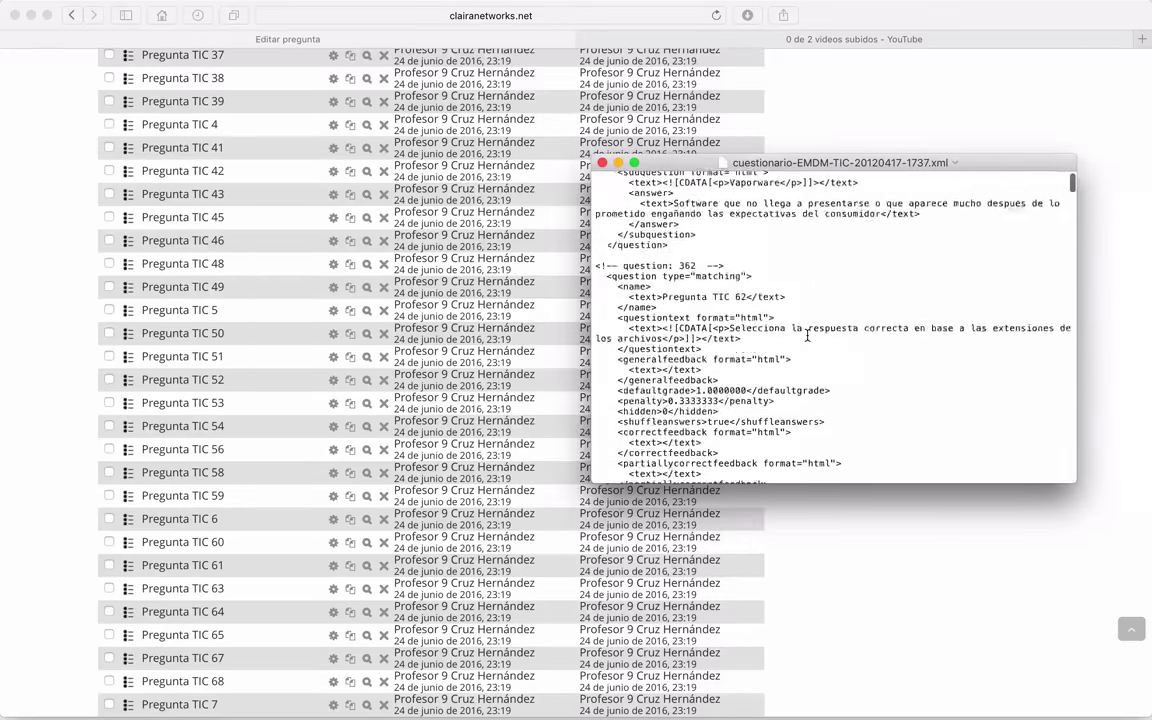
scroll(807, 336, down, 15)
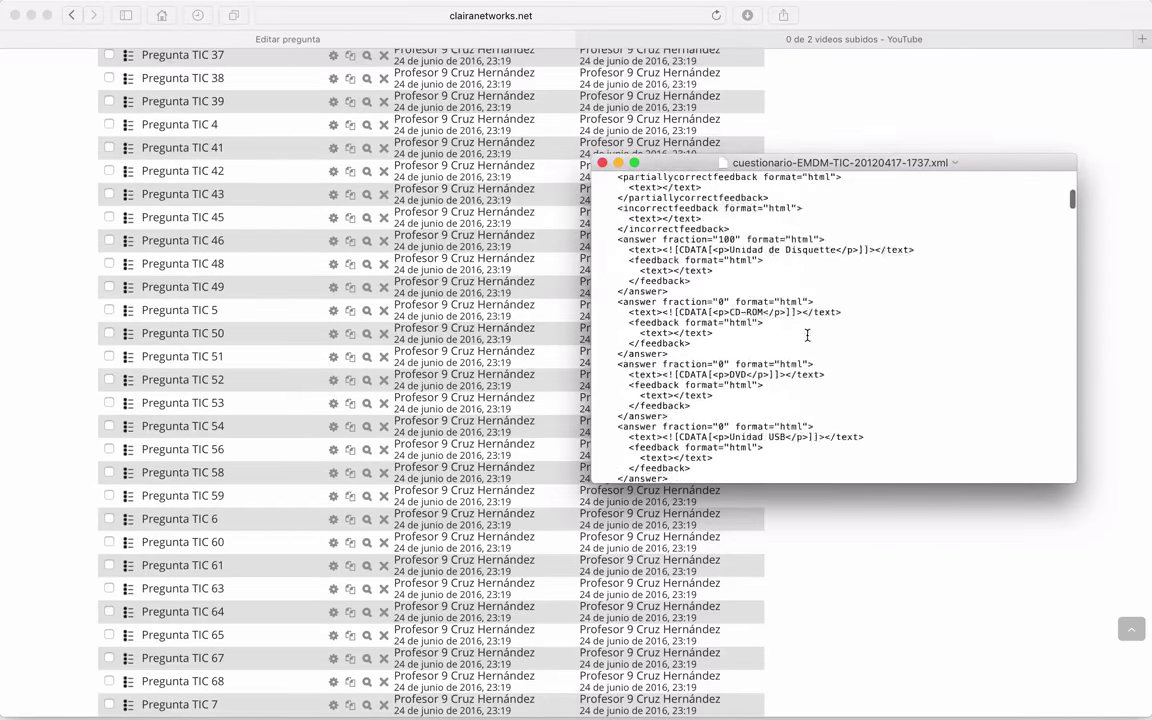
scroll(807, 336, down, 15)
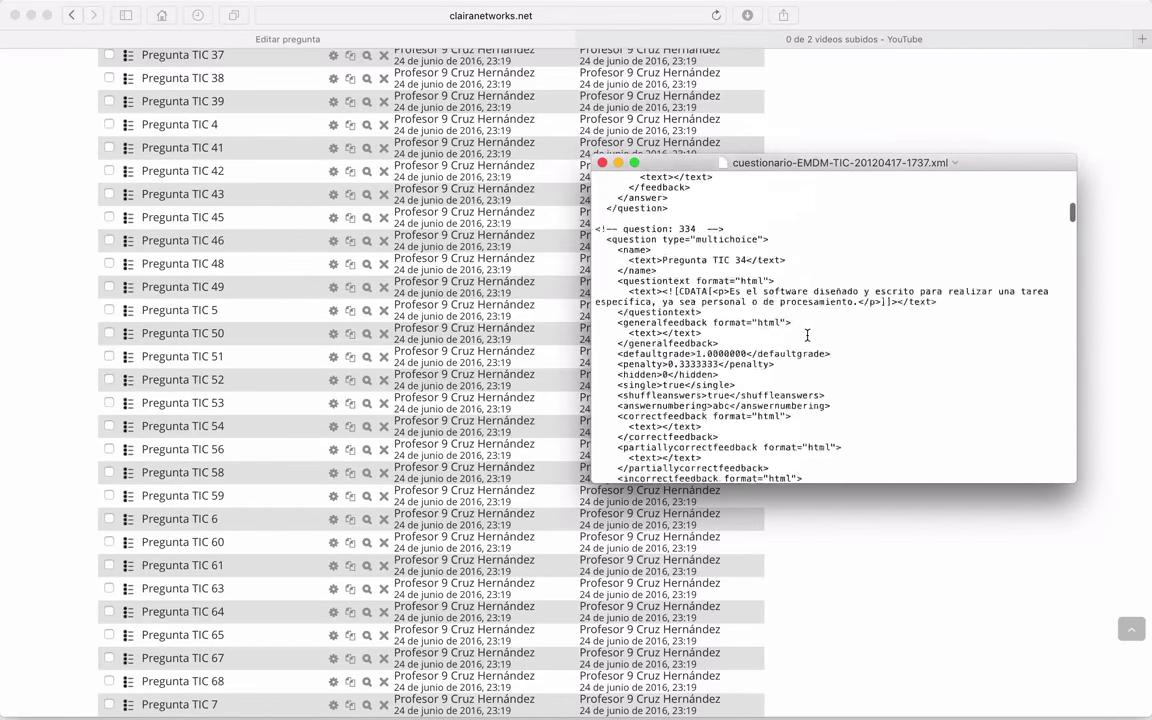
scroll(807, 336, down, 12)
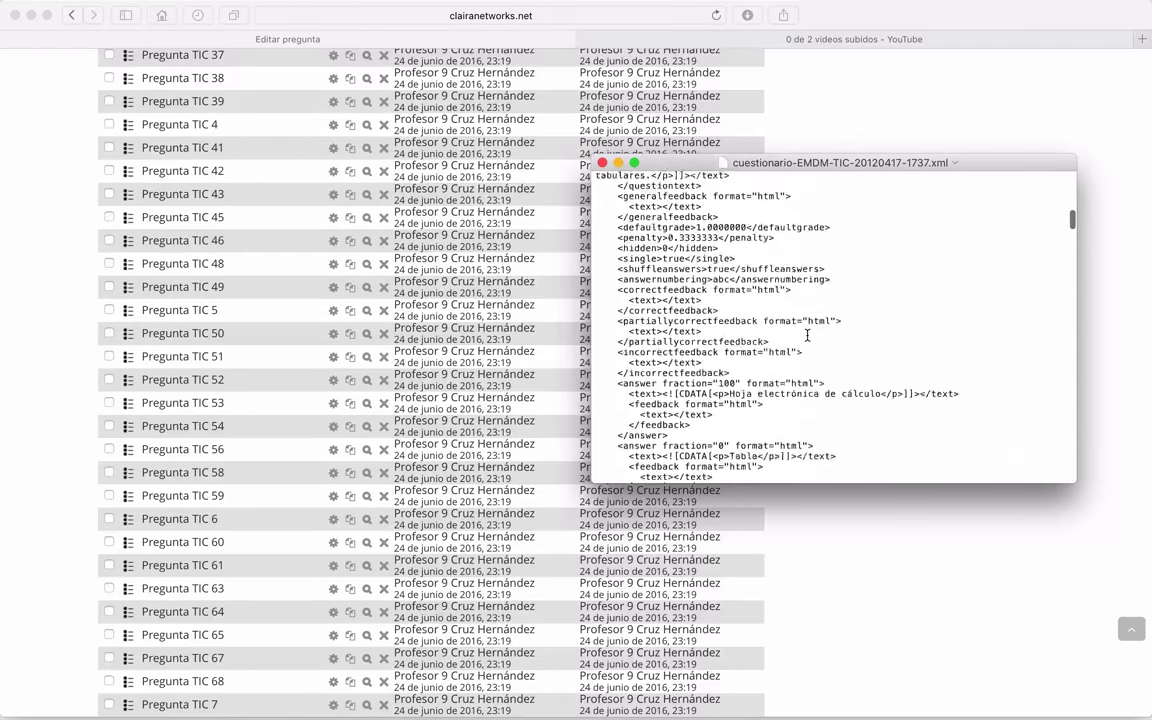
scroll(807, 336, down, 12)
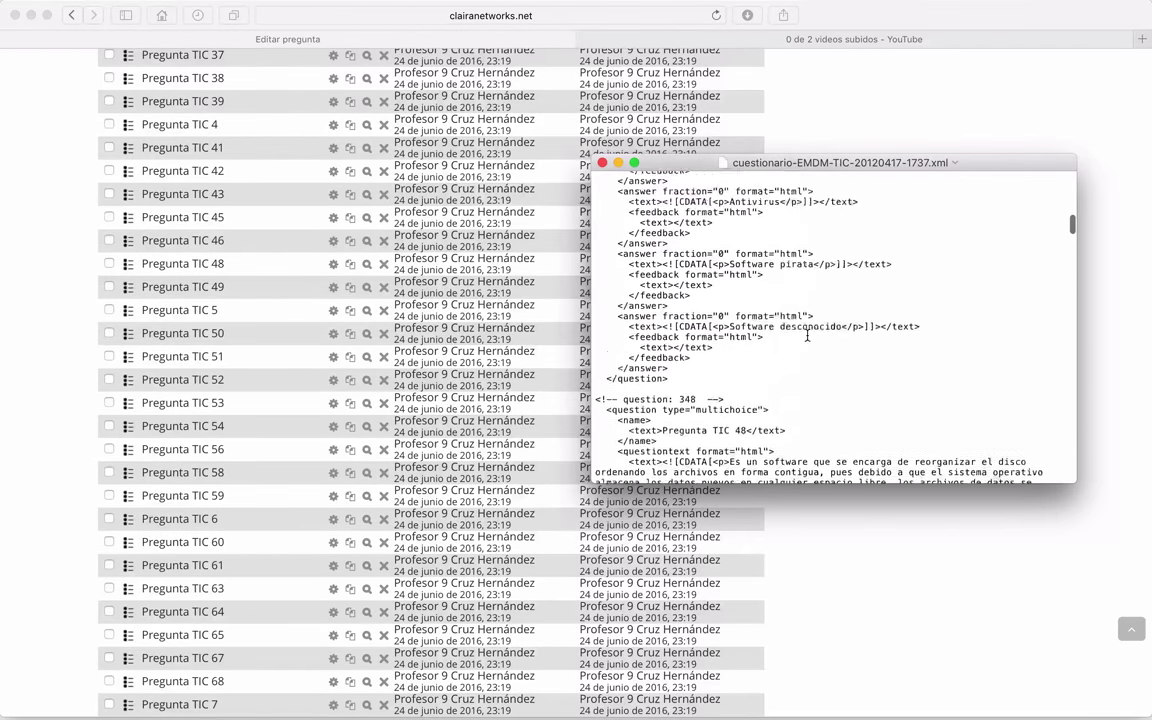
click(602, 163)
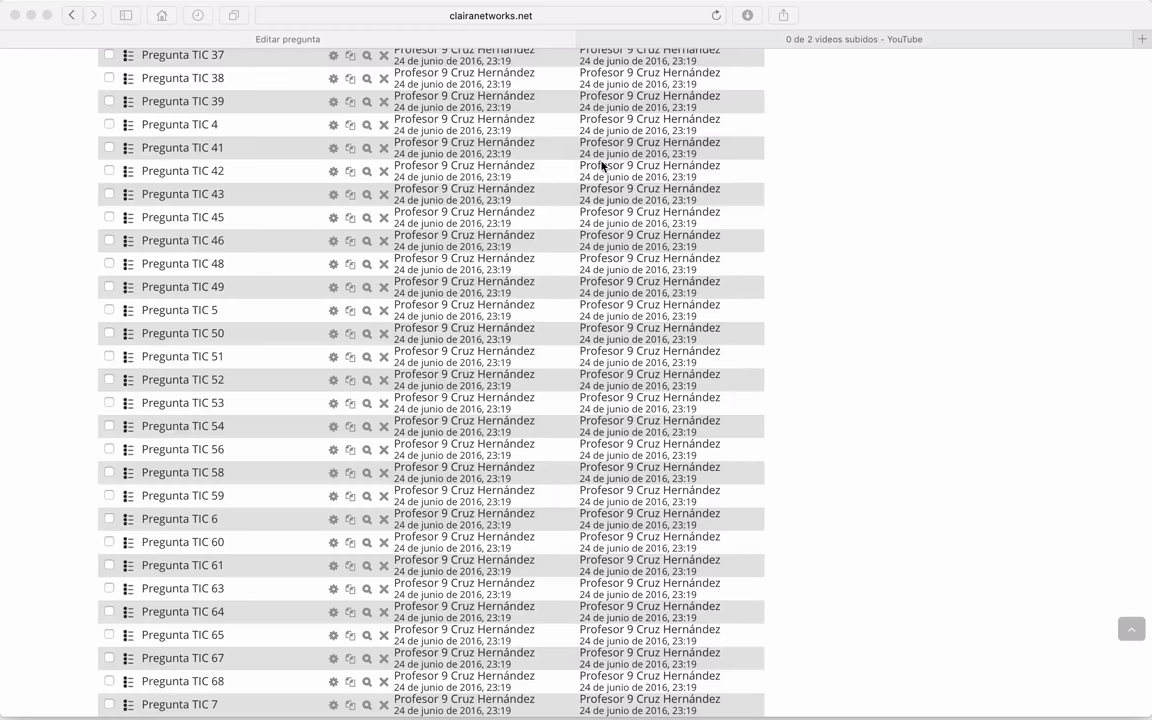
Review the whole COMPUTACION 2016 question list, from the category selector to the options for selected questions.
click(836, 380)
scroll(836, 380, down, 10)
scroll(836, 380, up, 15)
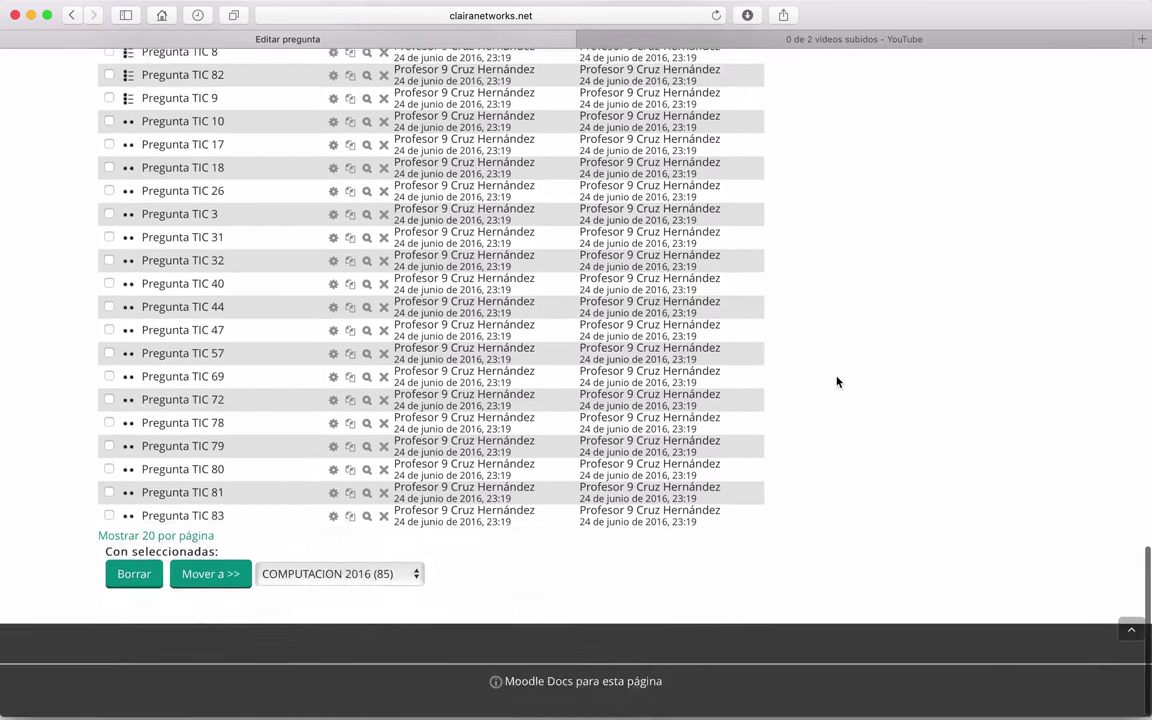
scroll(837, 381, up, 10)
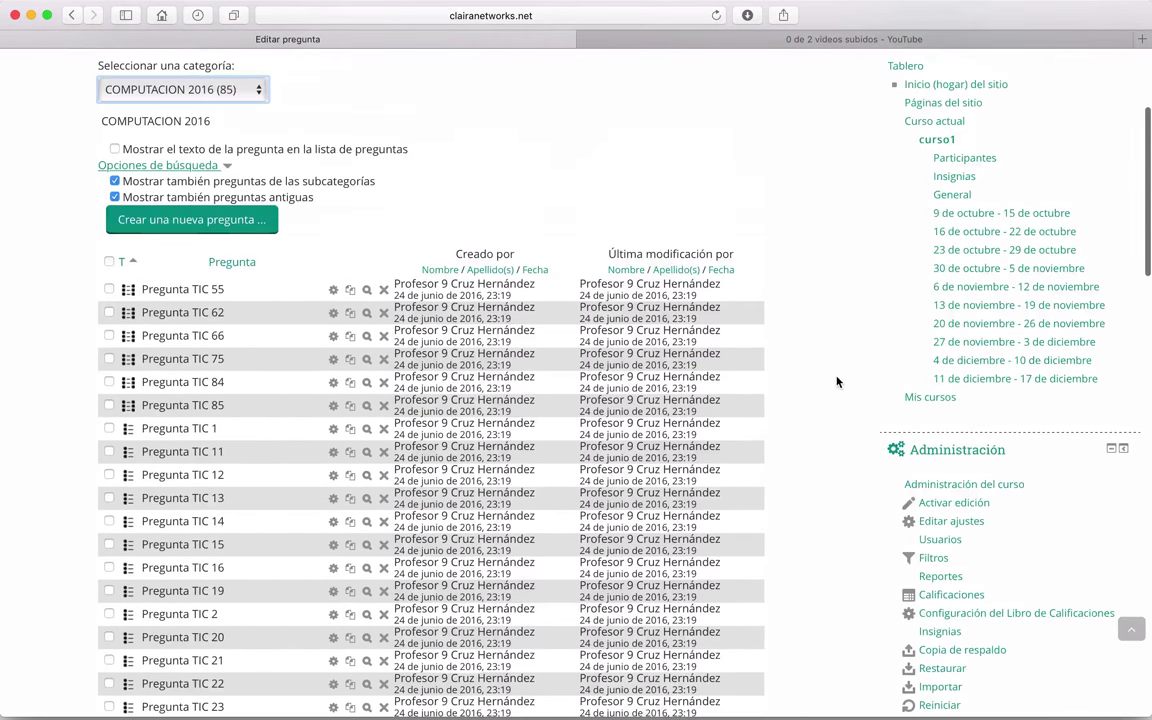
scroll(837, 381, down, 15)
scroll(837, 381, down, 10)
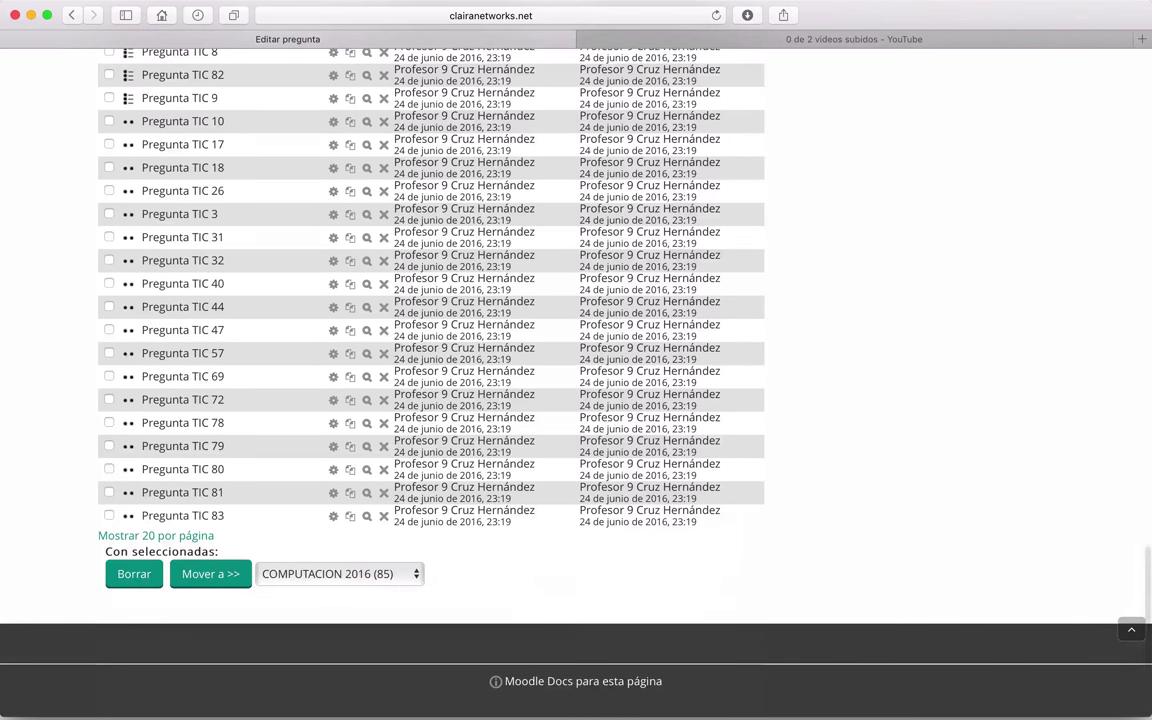
key(super+Tab)
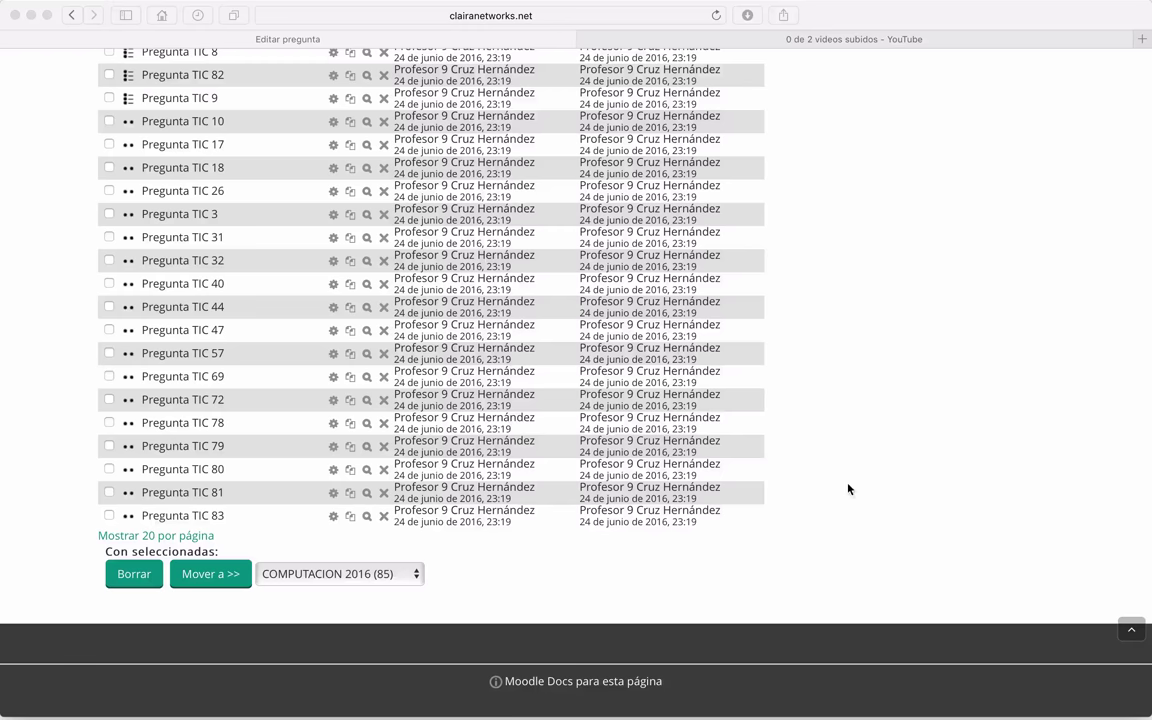
scroll(959, 501, up, 20)
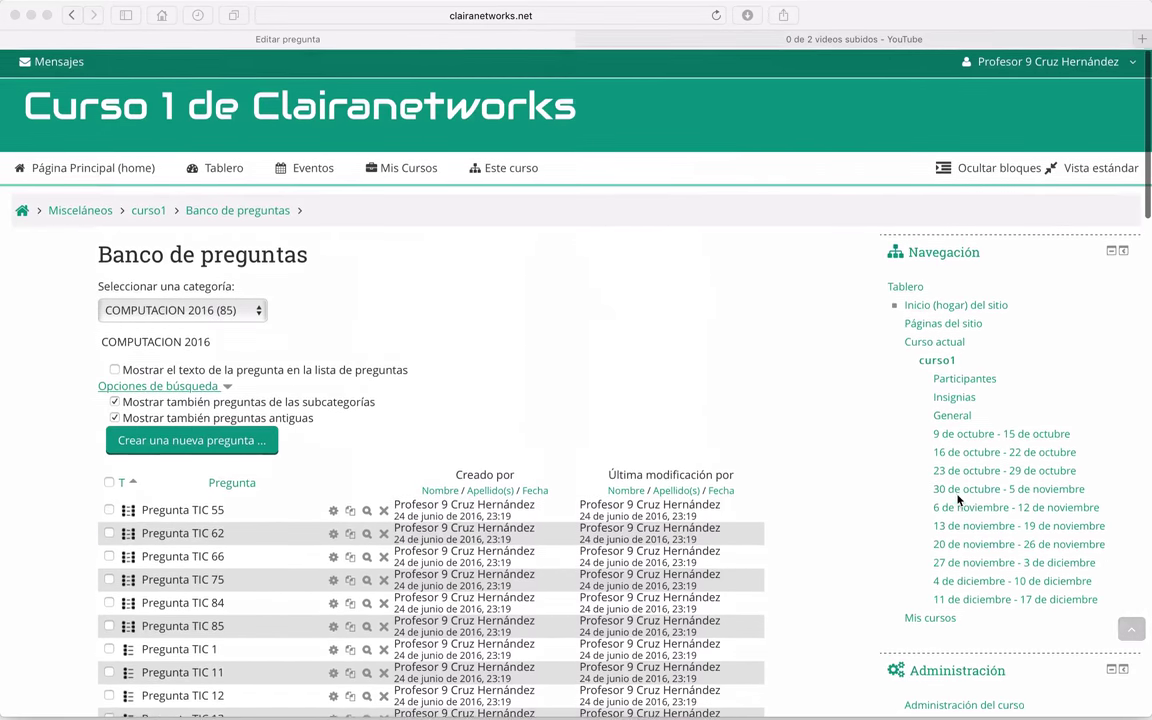
scroll(794, 381, down, 12)
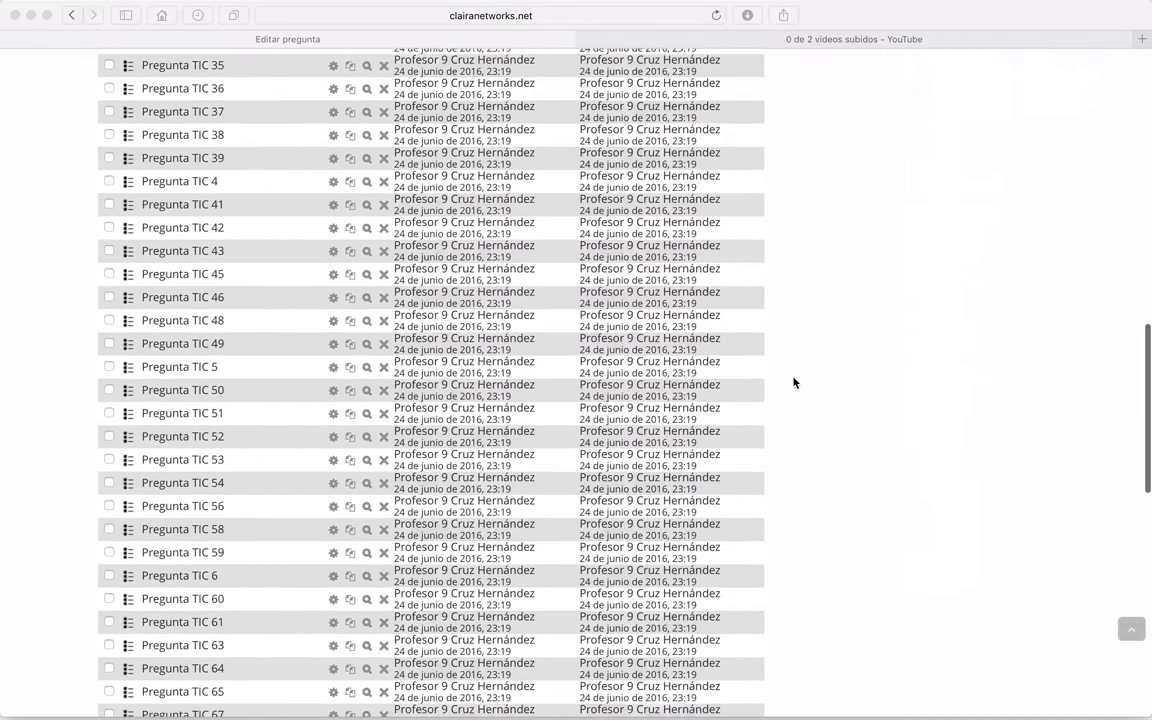
scroll(794, 381, down, 10)
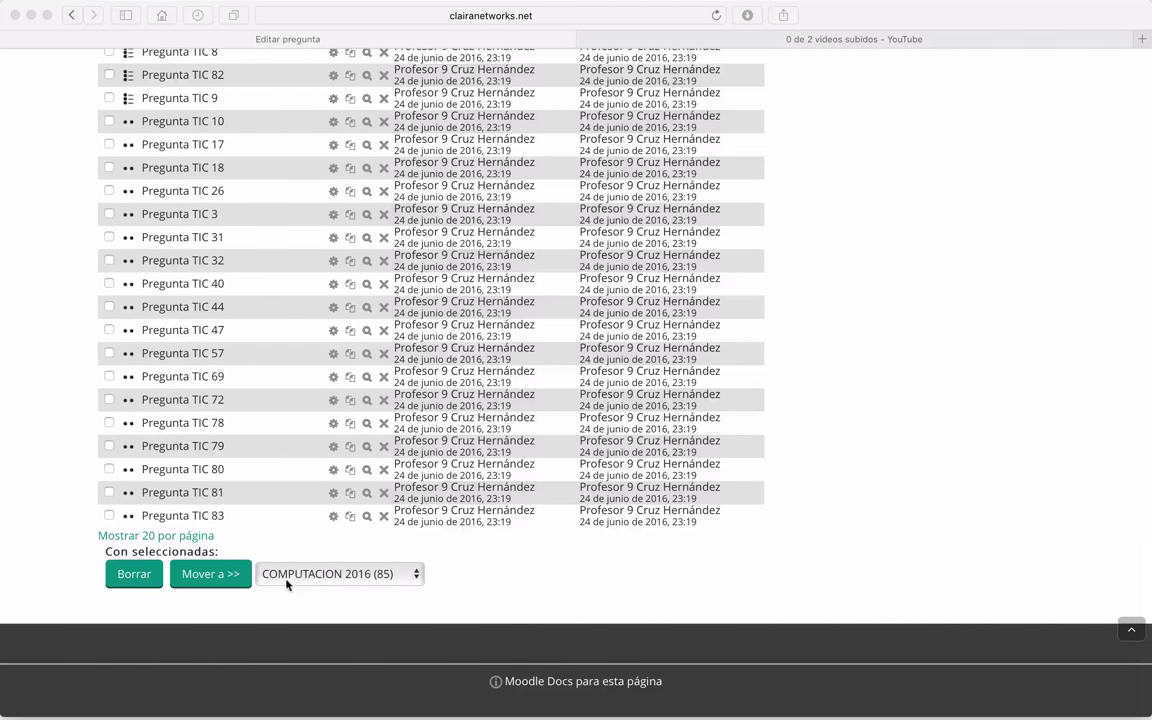
scroll(920, 507, up, 20)
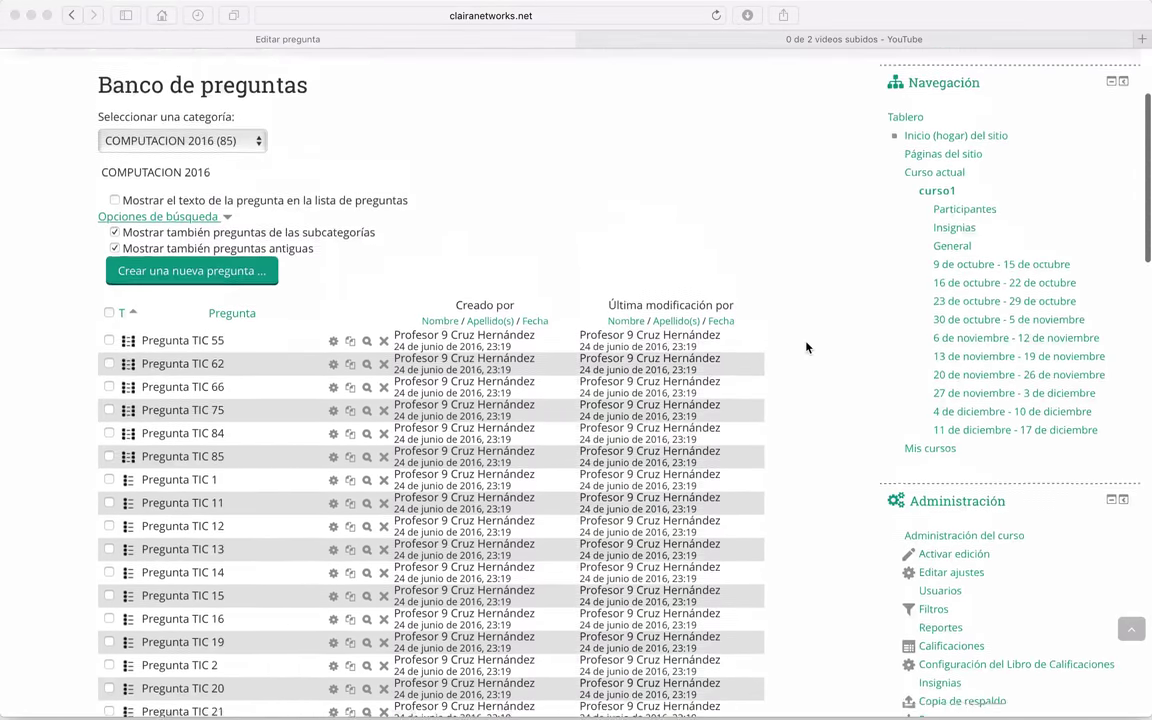
scroll(267, 255, down, 8)
scroll(267, 257, down, 15)
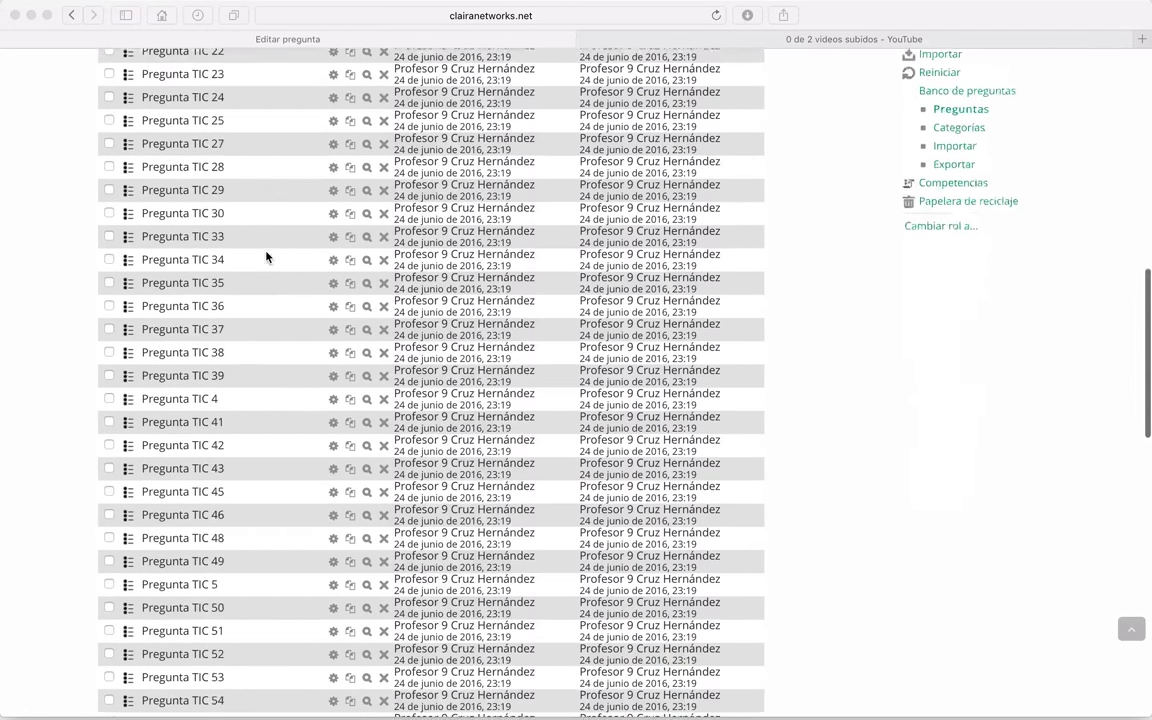
Export the COMPUTACION 2016 category to a file in Formato MOODLE XML, with category and context written to the file.
scroll(266, 257, up, 12)
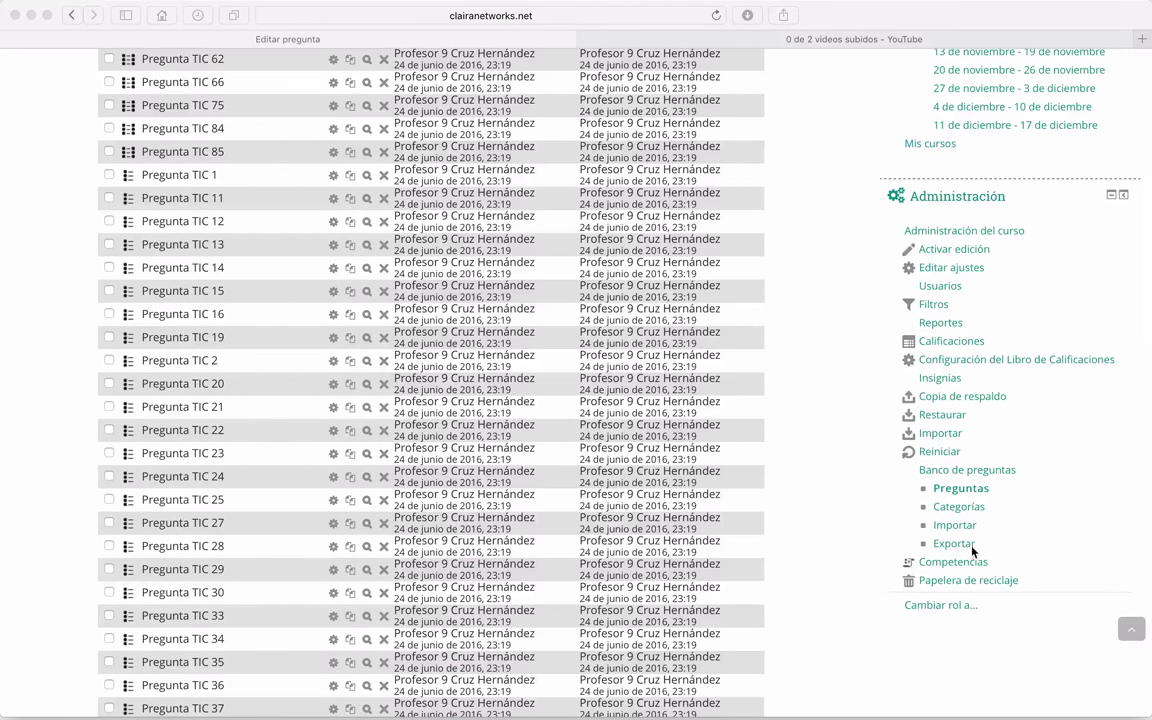
click(956, 544)
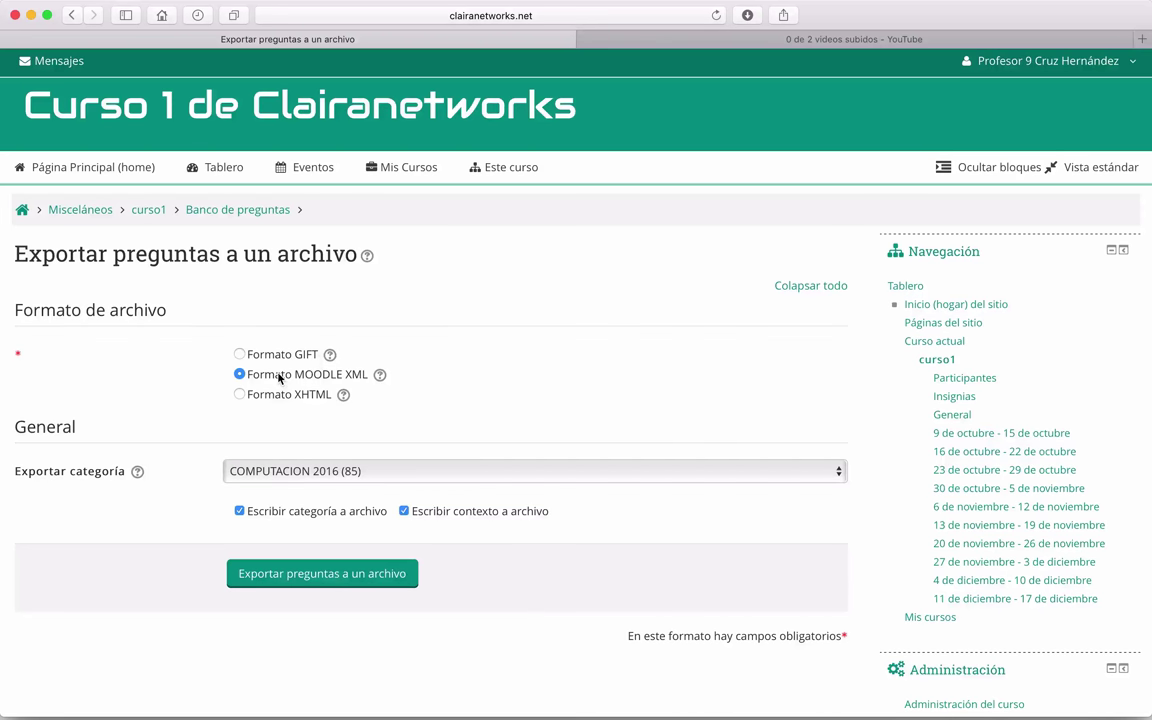
scroll(124, 354, down, 1)
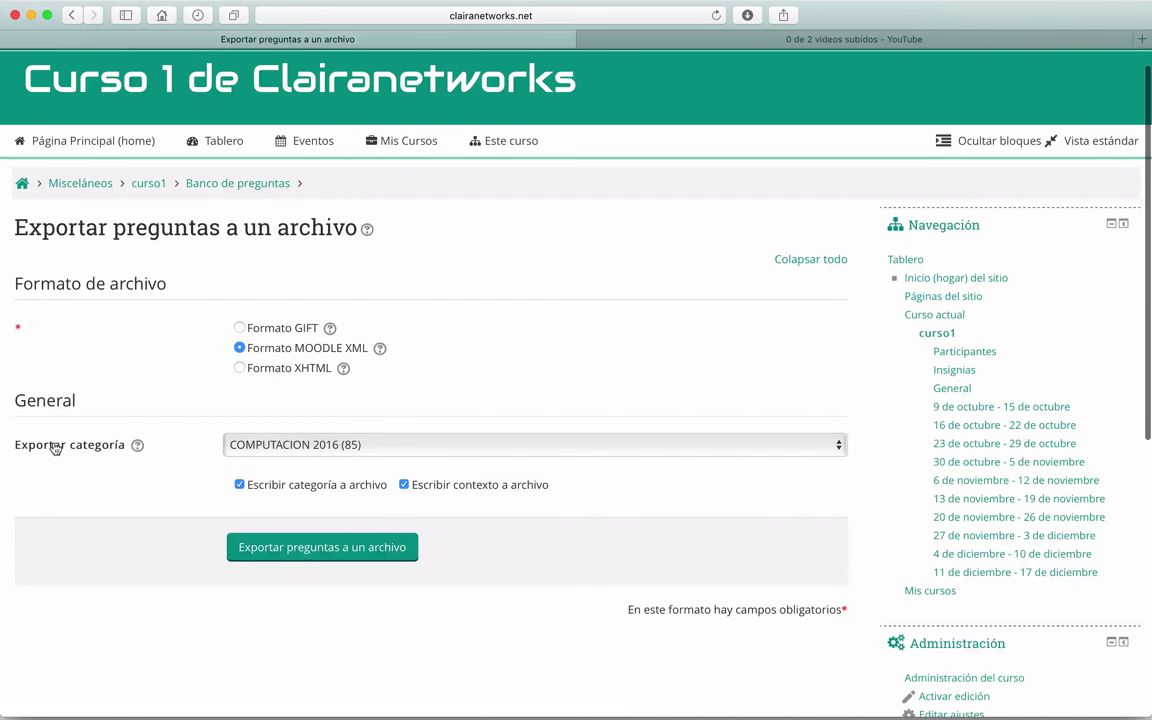
click(398, 444)
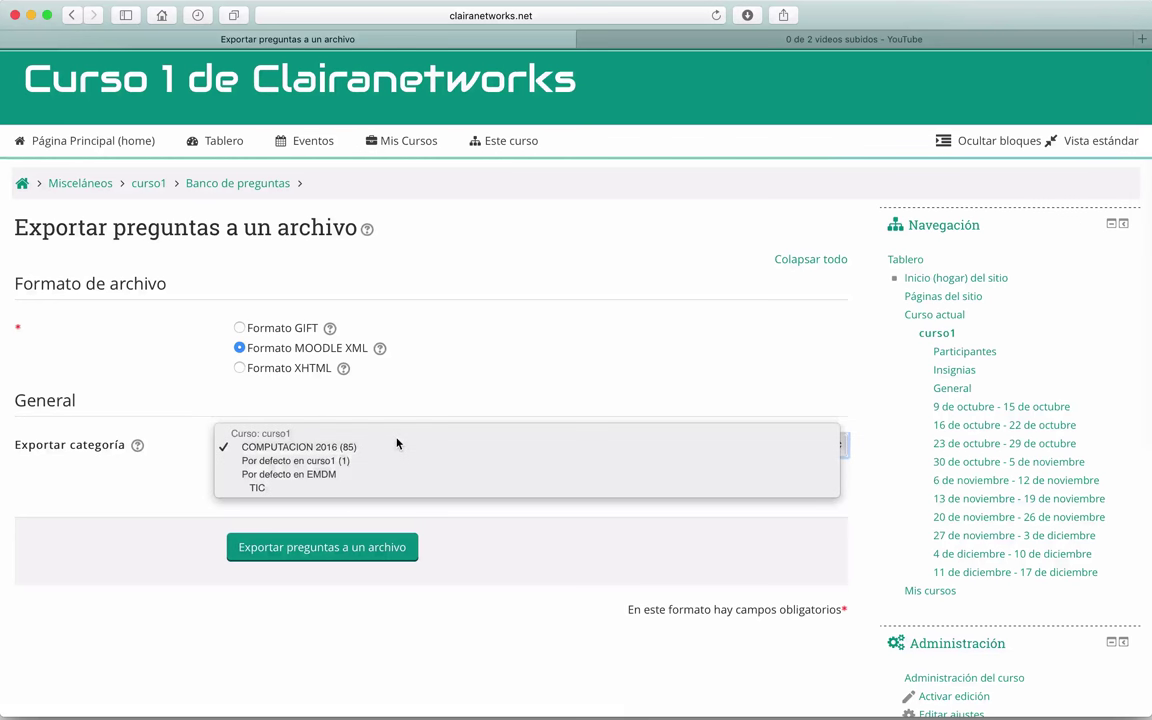
click(288, 452)
scroll(333, 441, down, 2)
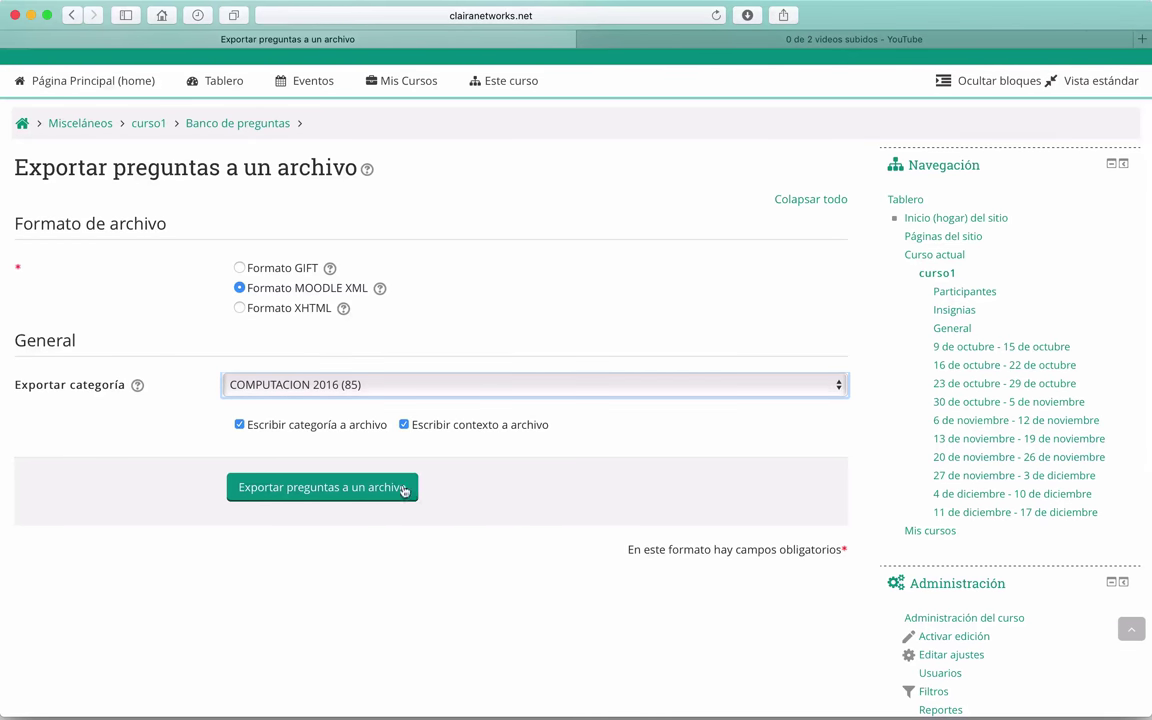
click(337, 492)
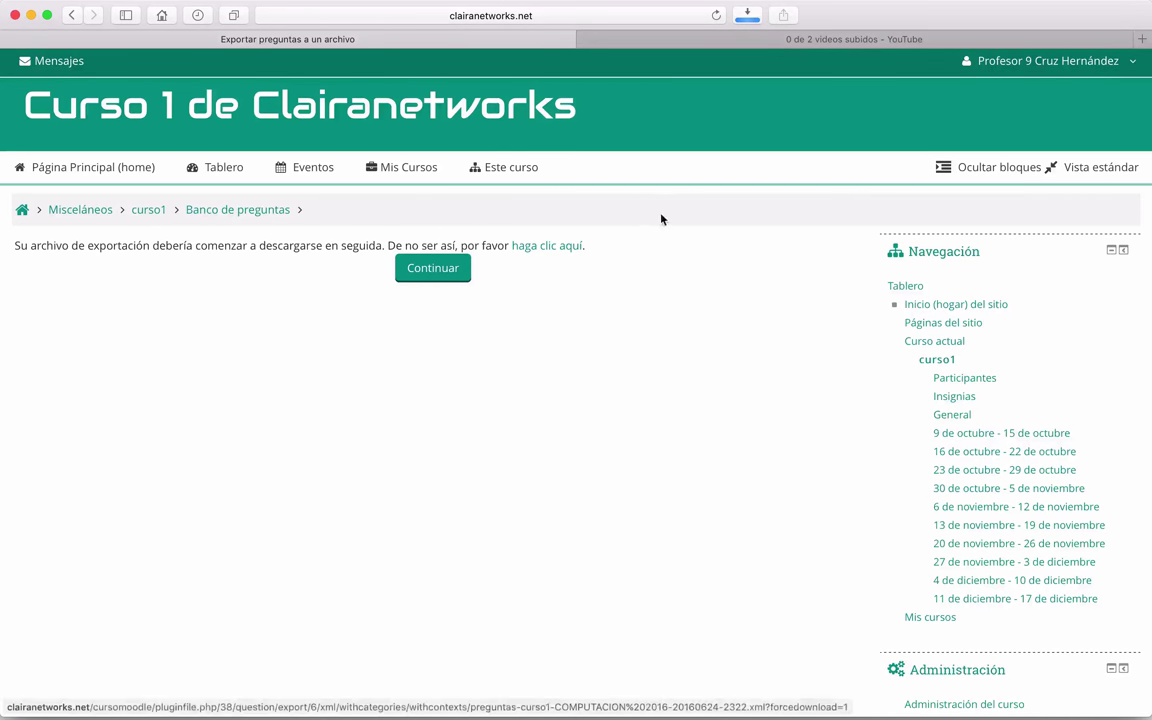
click(747, 15)
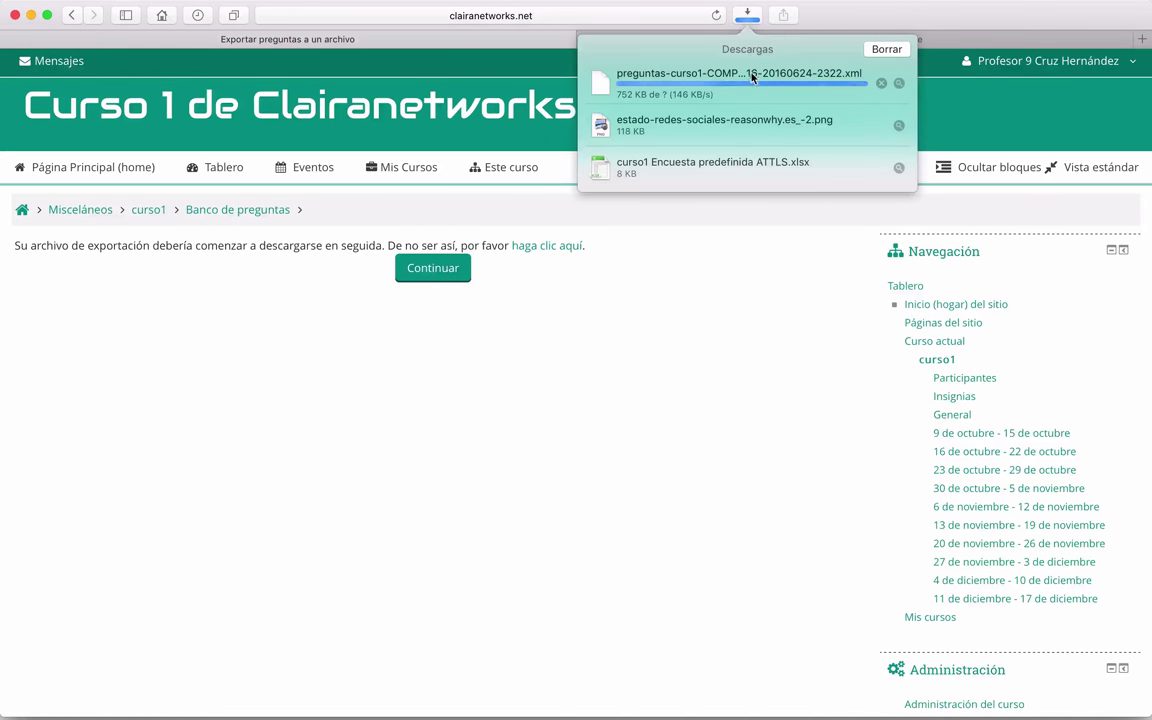
right_click(706, 92)
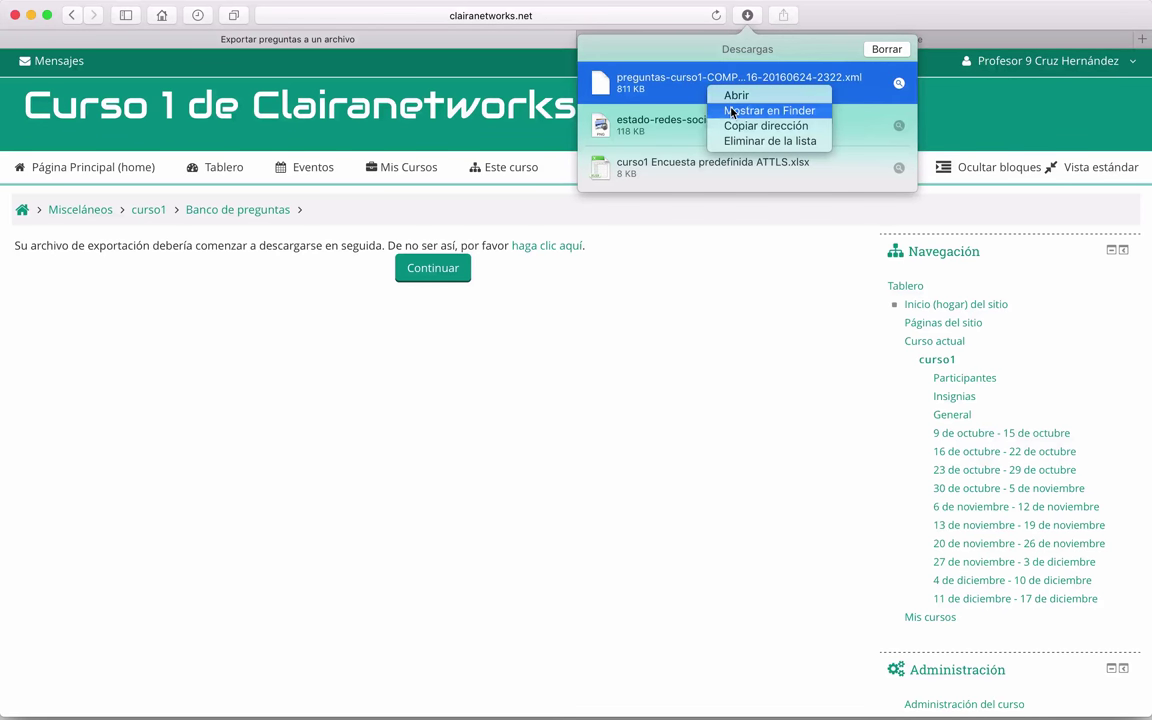
click(736, 95)
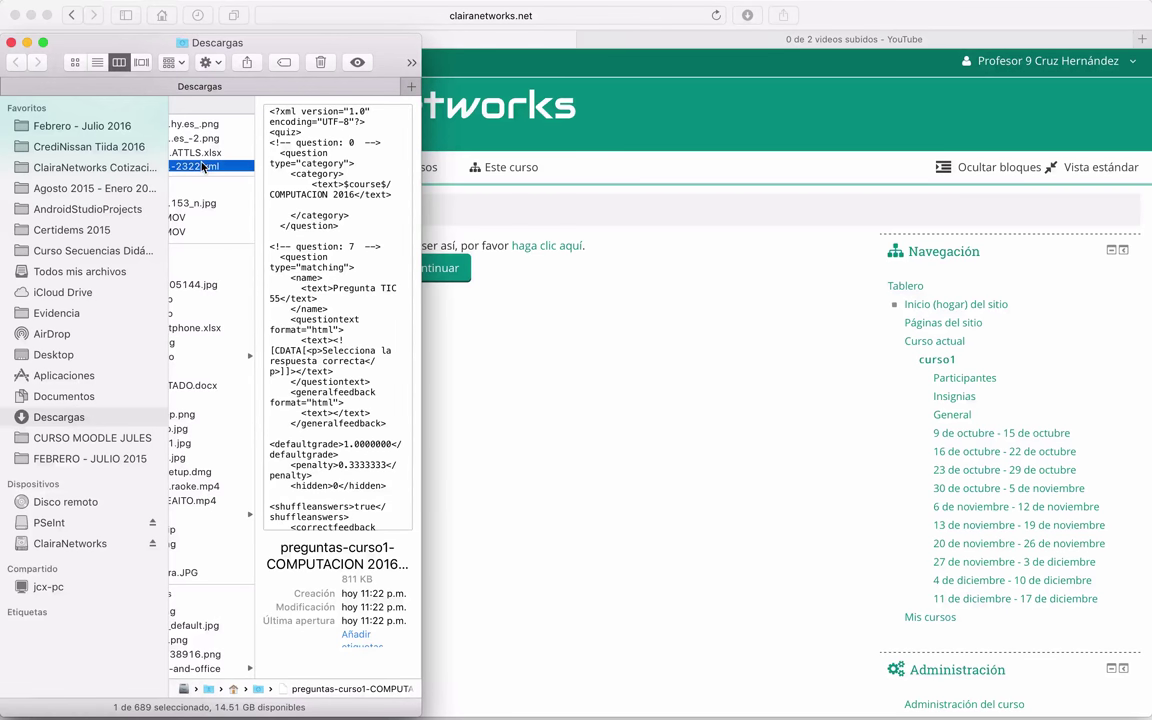
Open the exported COMPUTACION 2016 XML file in Brackets and examine its category and question code.
right_click(203, 167)
mouse_move(293, 185)
click(688, 213)
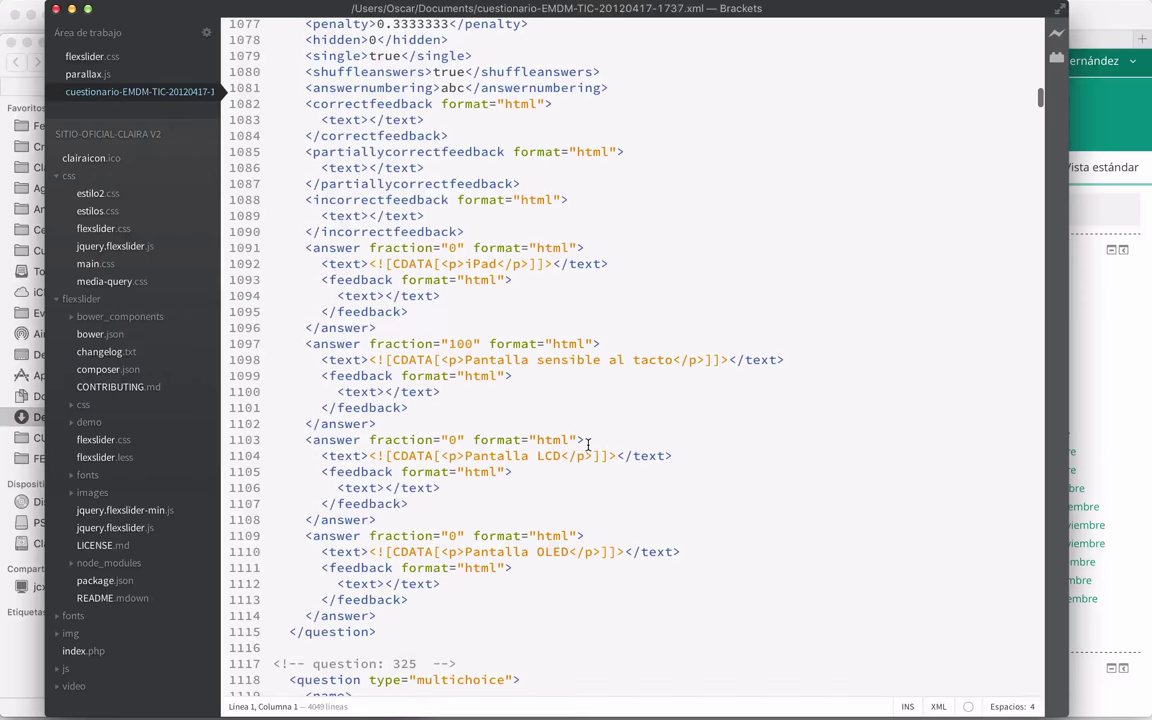
click(545, 486)
scroll(545, 484, down, 20)
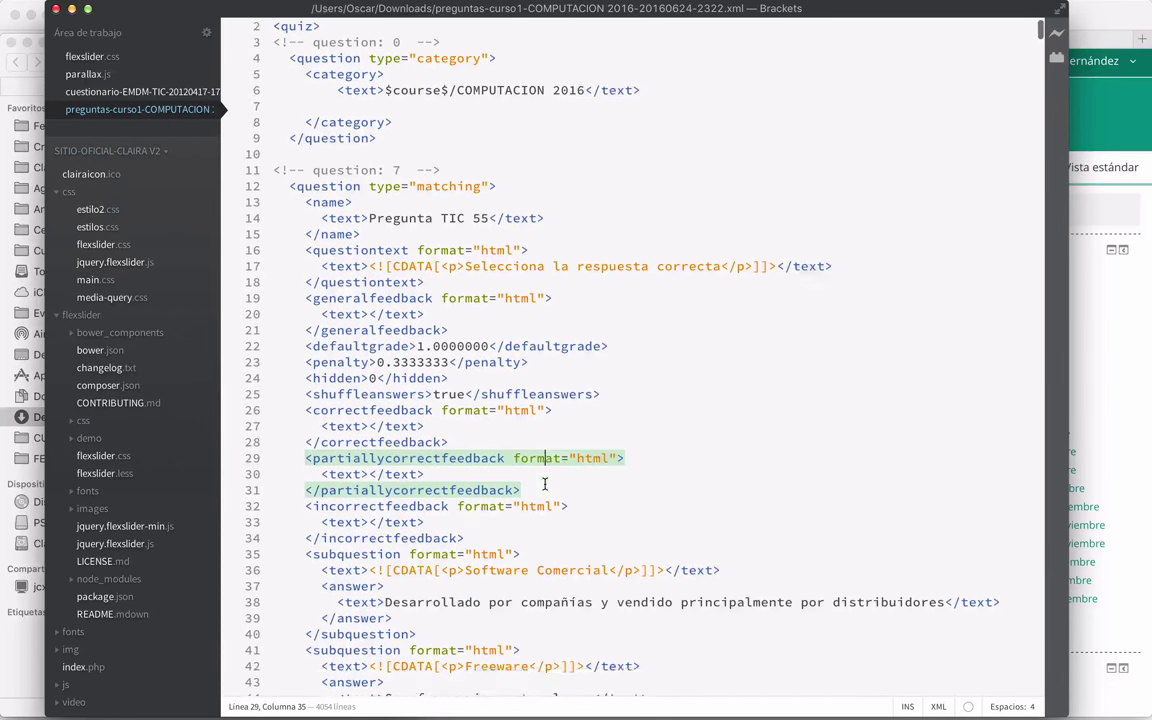
Look through the exported XML's questions and its category tag, and close the Brackets and Finder windows.
scroll(545, 484, down, 20)
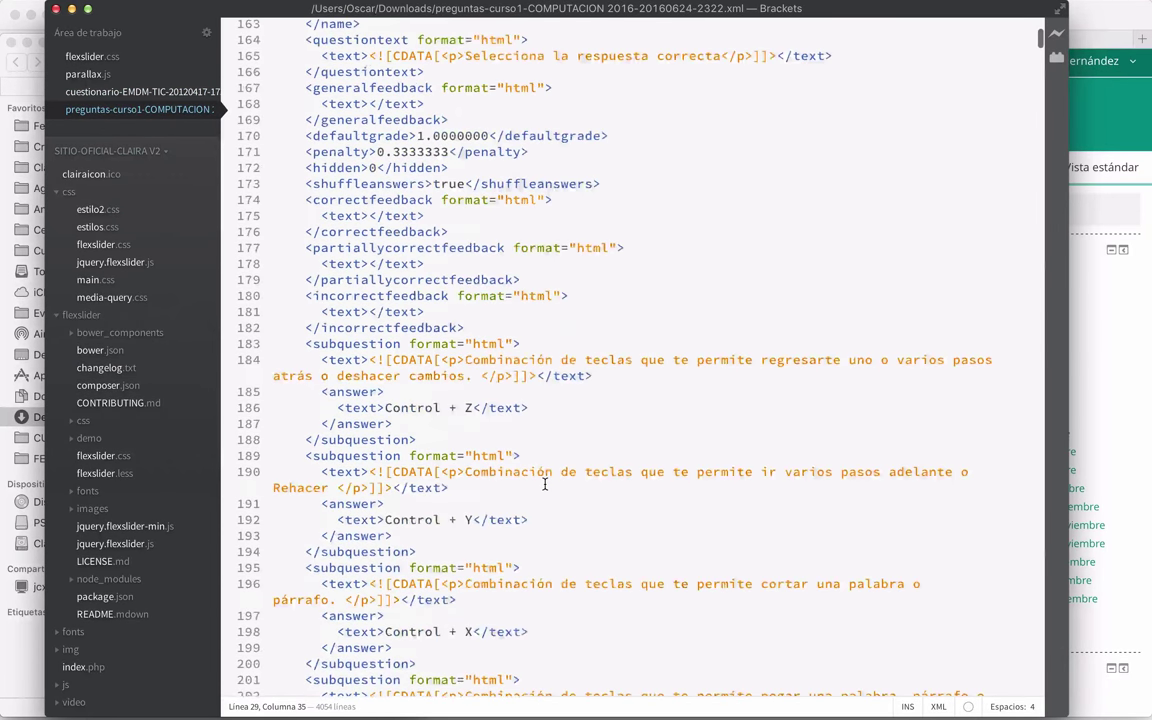
scroll(545, 484, up, 20)
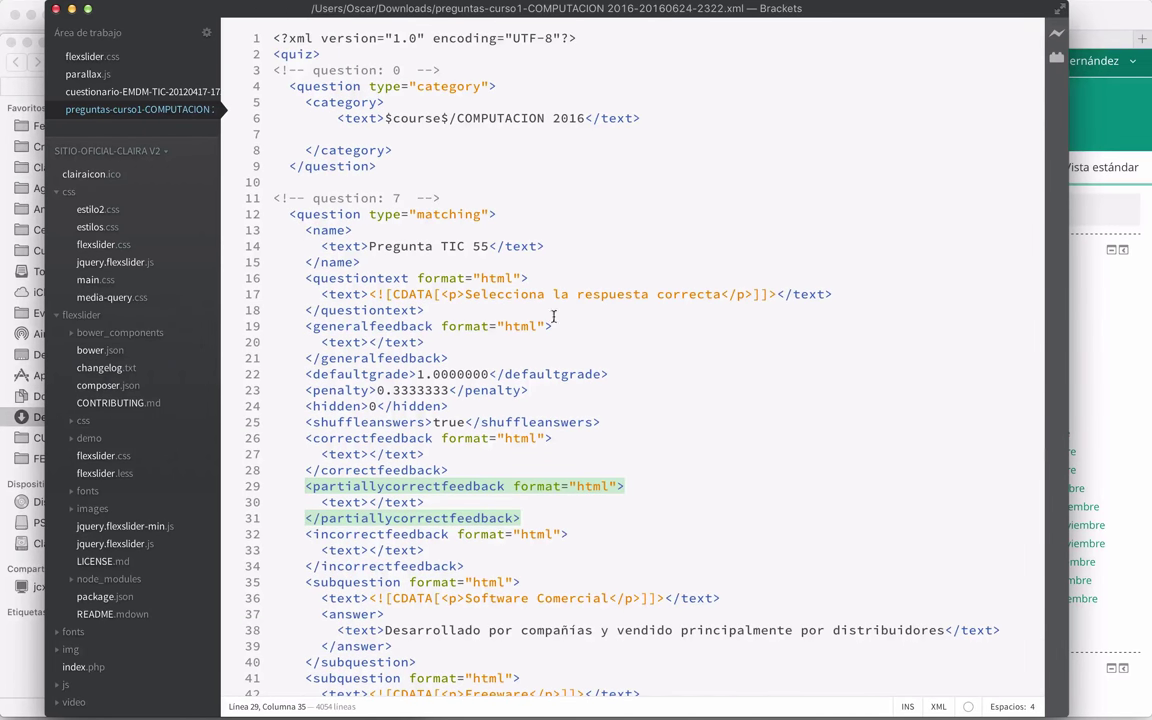
click(336, 101)
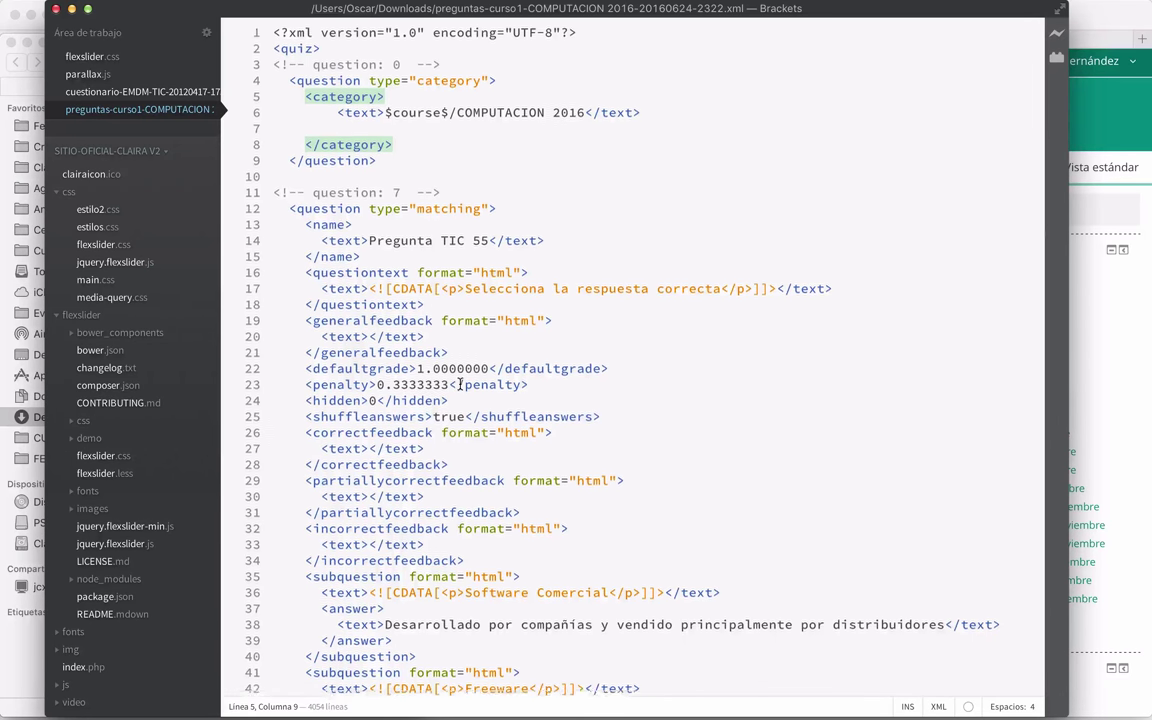
scroll(500, 300, down, 5)
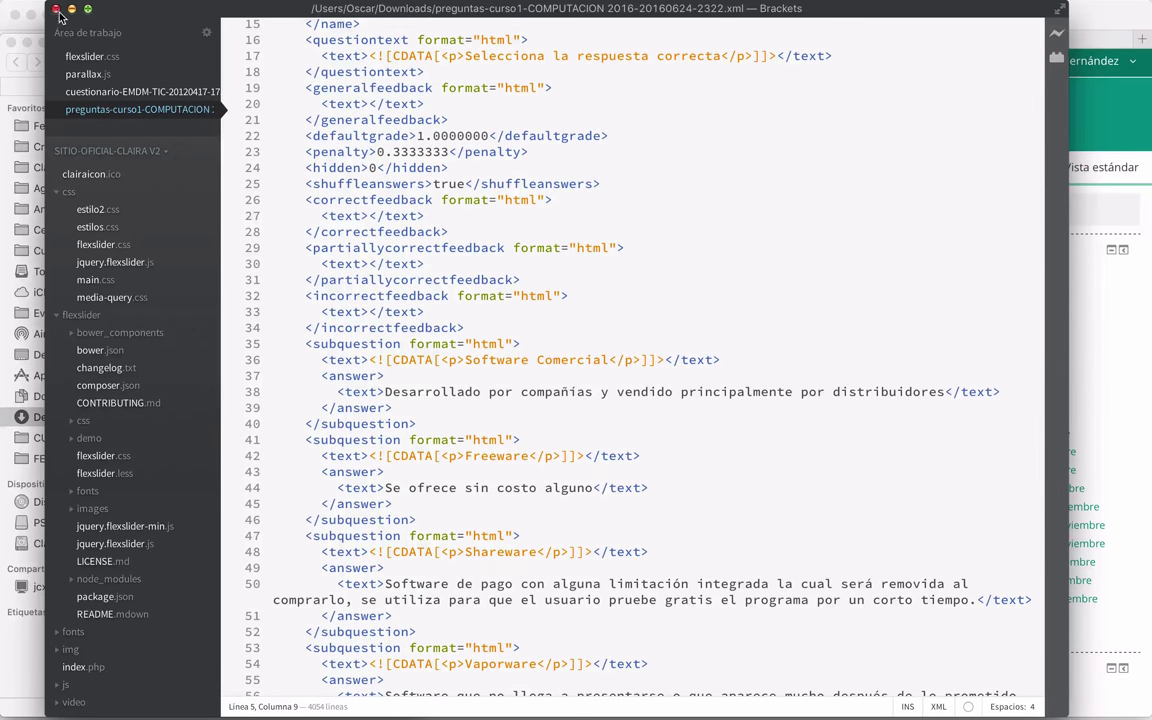
click(55, 9)
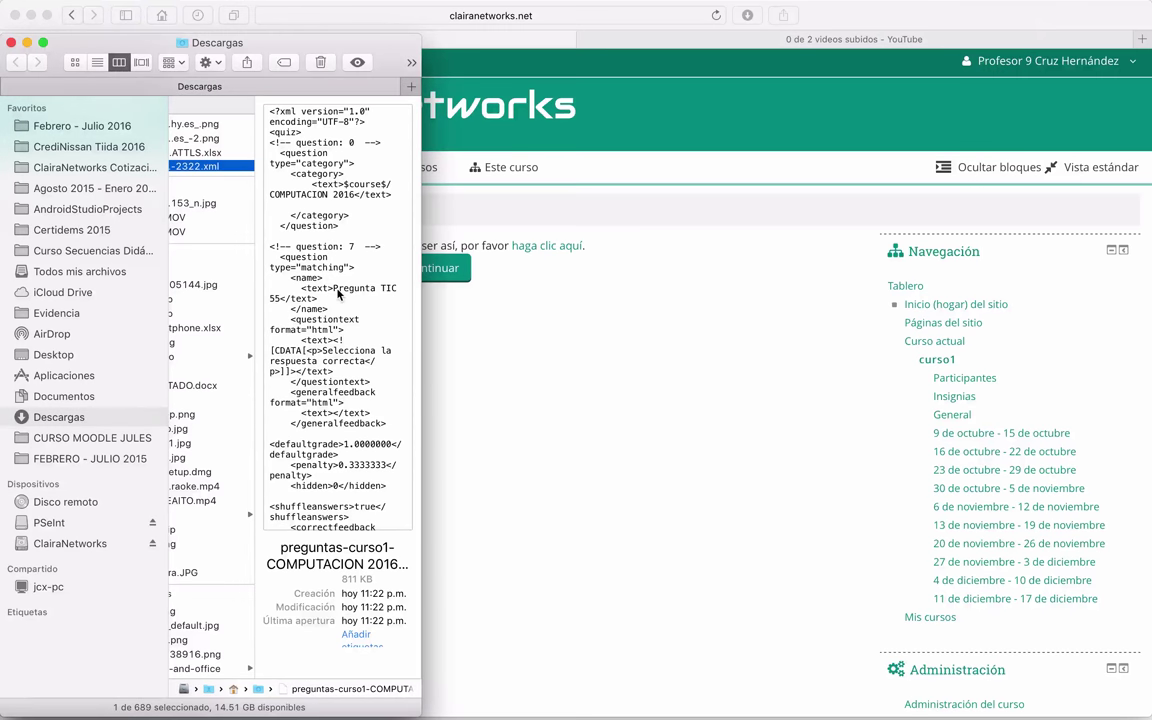
click(10, 43)
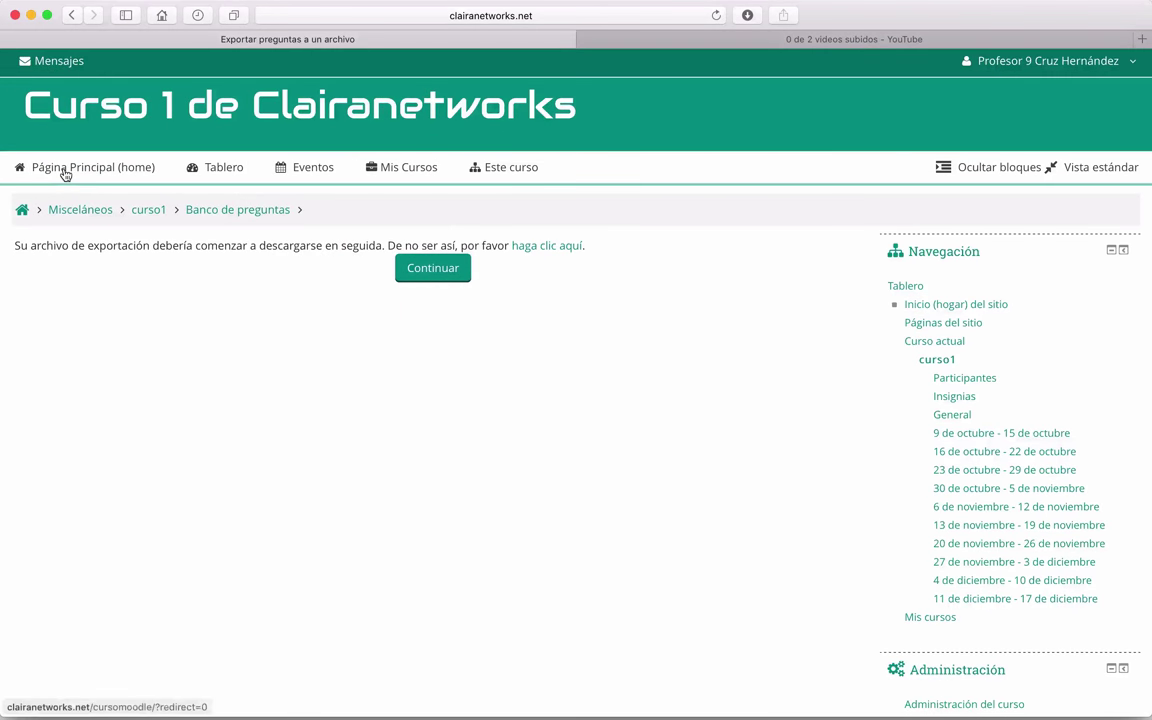
Open Curso 1 de Clairanetworks from the site's home page and turn on course editing.
scroll(851, 542, down, 10)
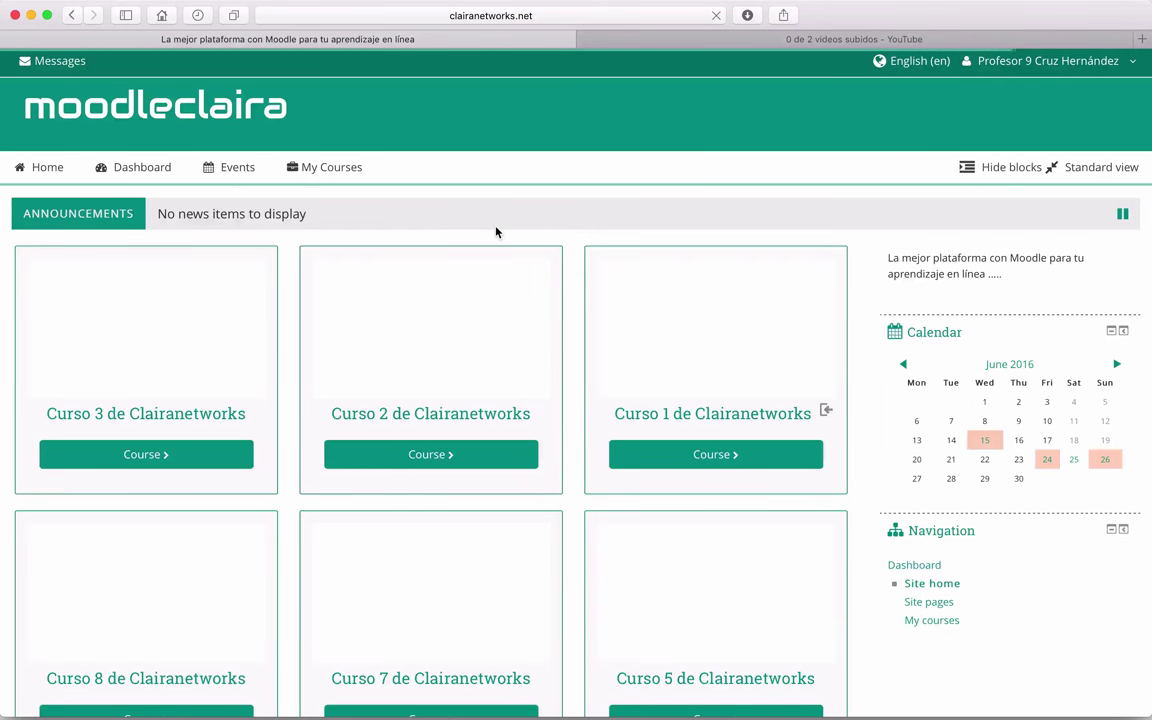
click(720, 458)
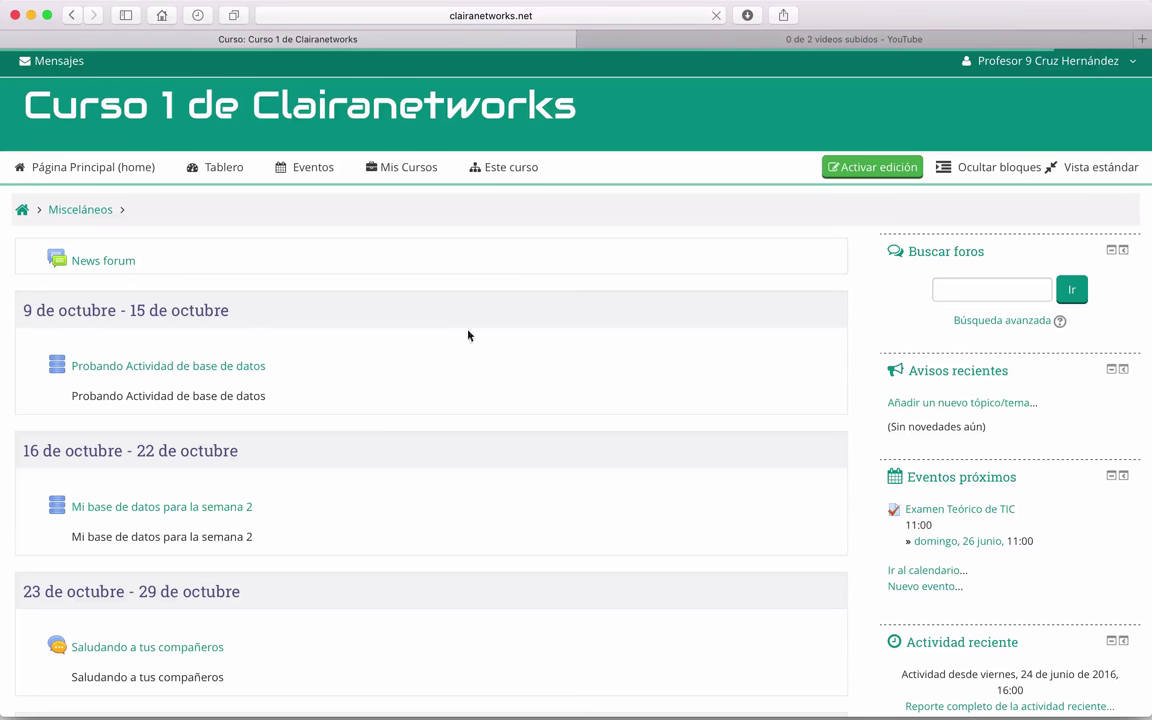
scroll(349, 391, down, 3)
scroll(350, 391, up, 2)
click(832, 133)
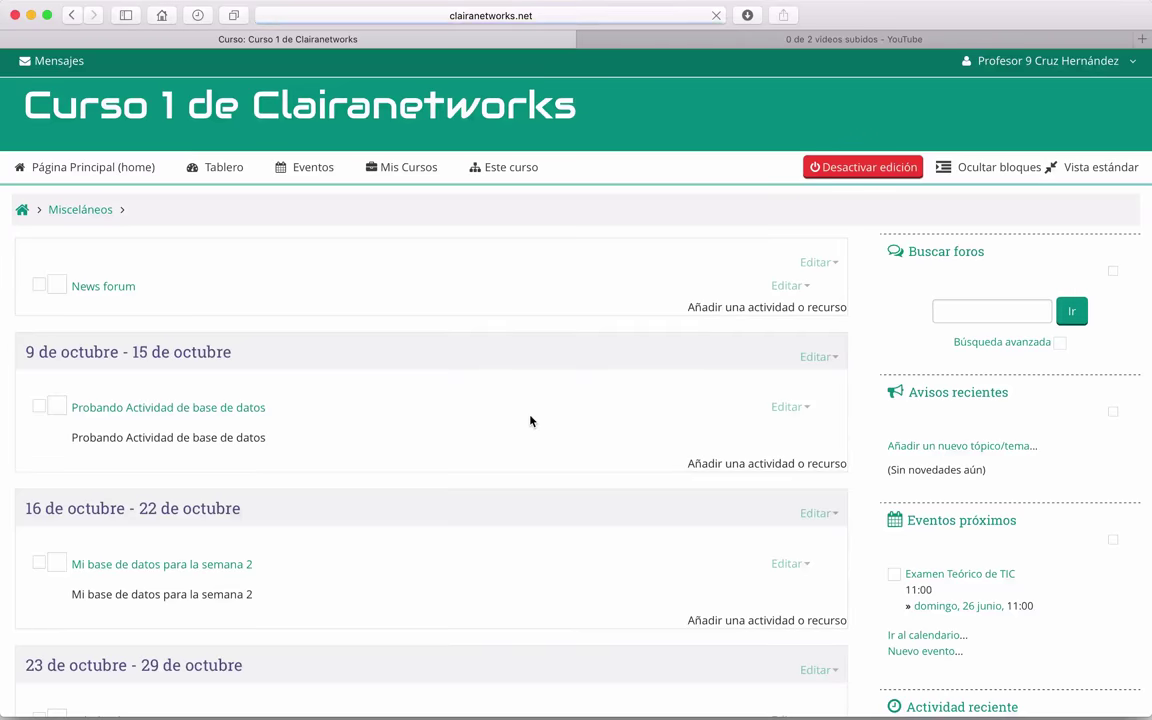
Add an Examen activity to the 20 de noviembre - 26 de noviembre section.
scroll(530, 421, down, 15)
scroll(530, 421, down, 1)
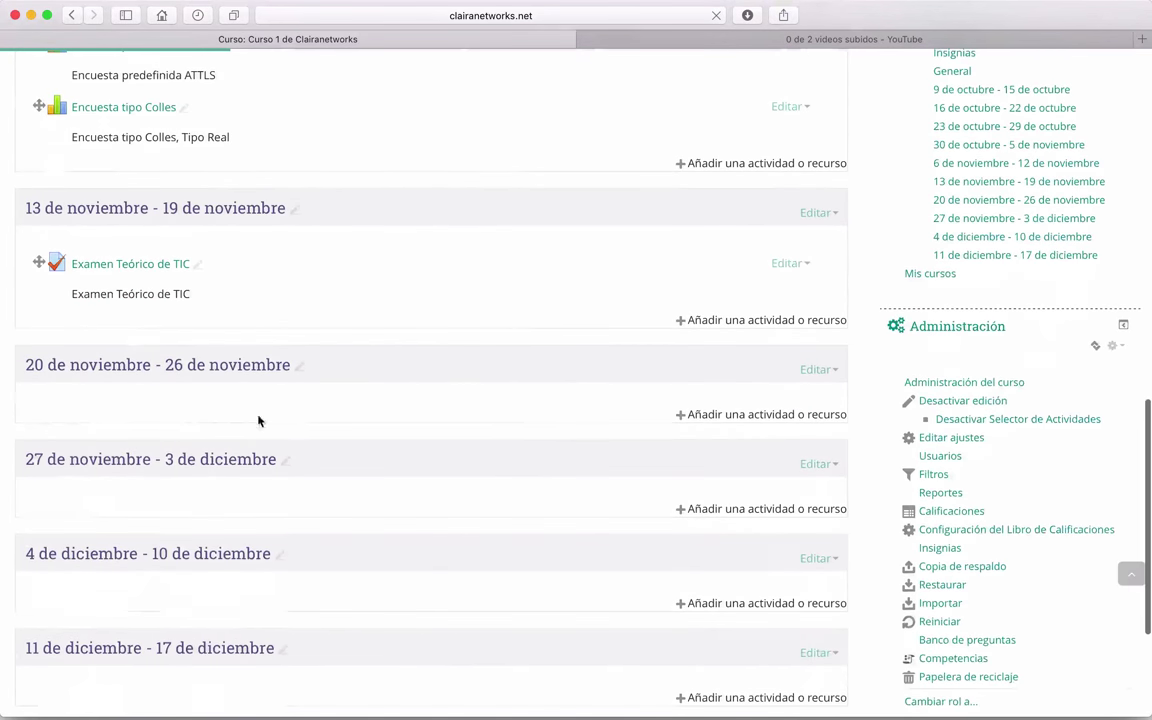
click(746, 414)
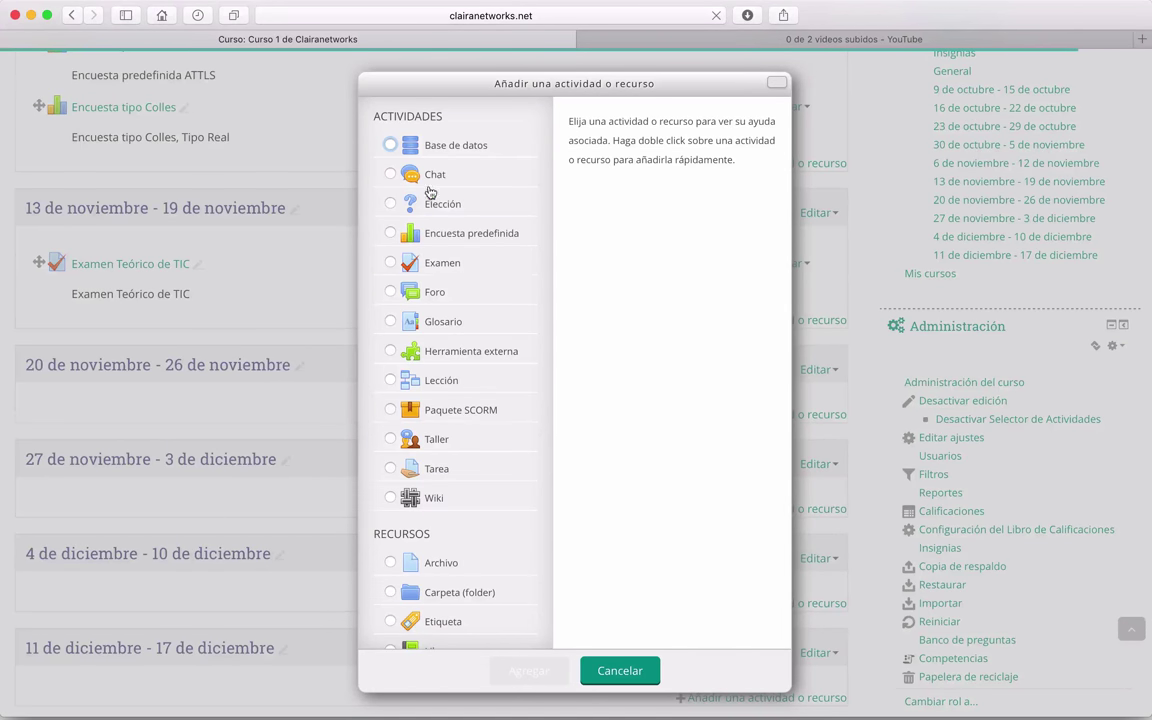
click(439, 262)
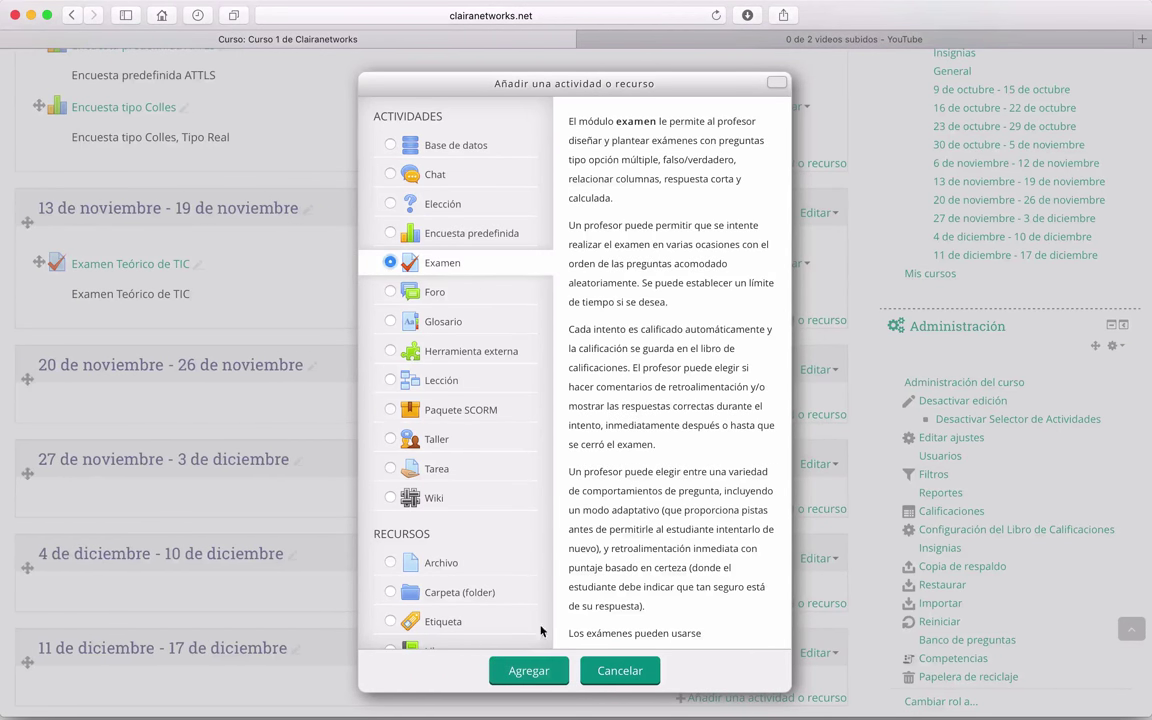
click(529, 669)
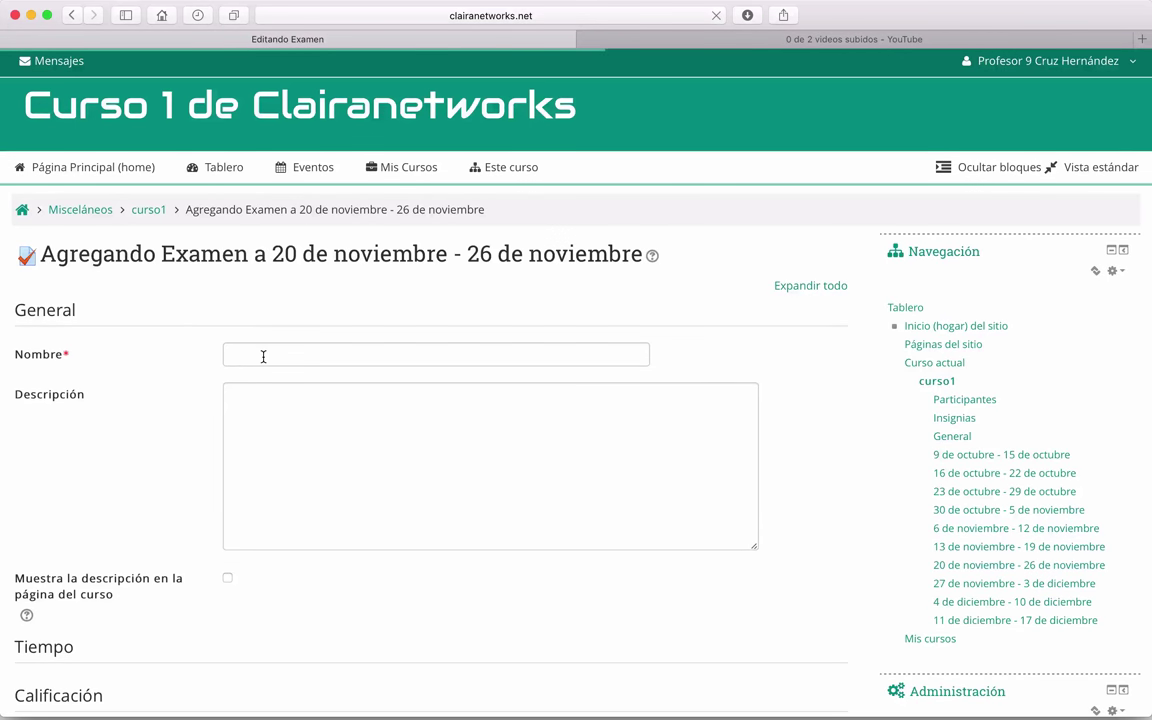
Name the new exam EXAMEN DE COMPUTACIÓN 2016.
click(263, 356)
text(EXAMEN)
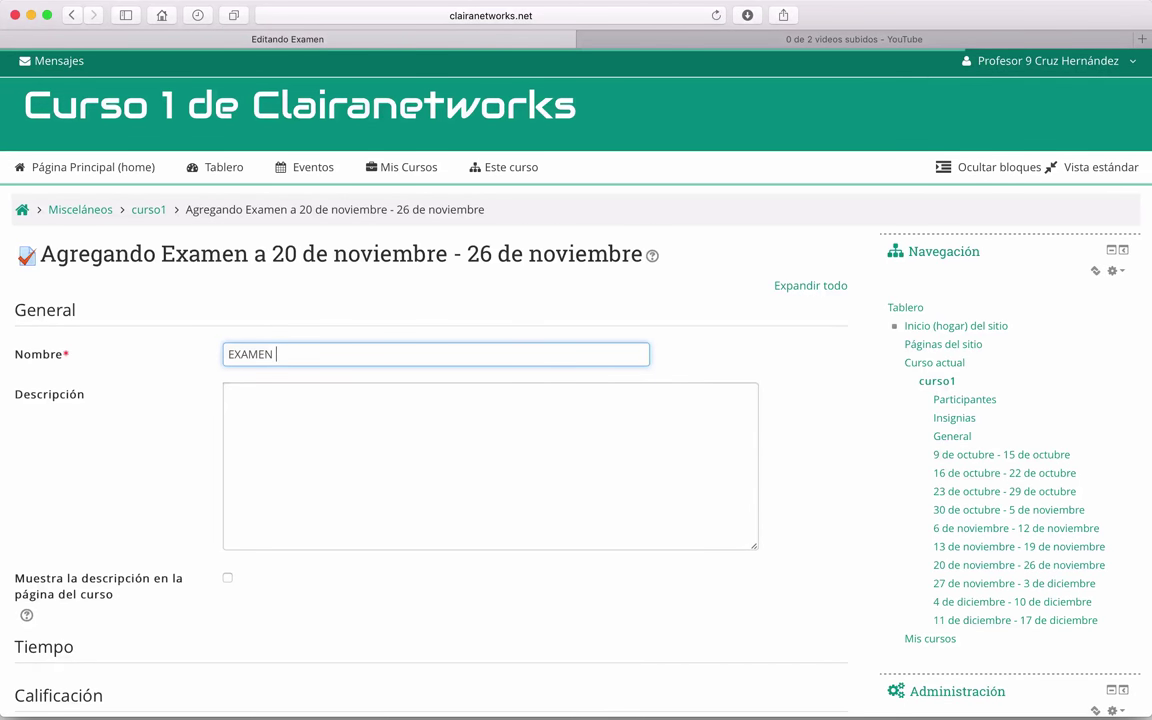
key(Tab)
scroll(514, 378, down, 15)
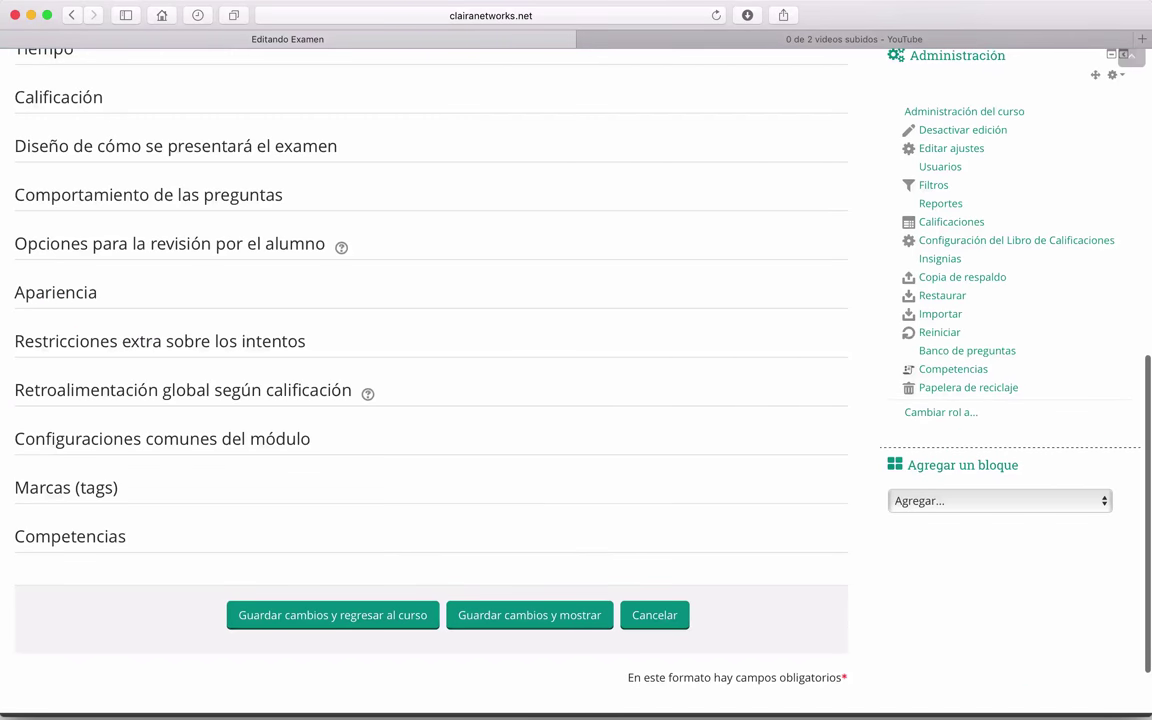
scroll(514, 376, up, 15)
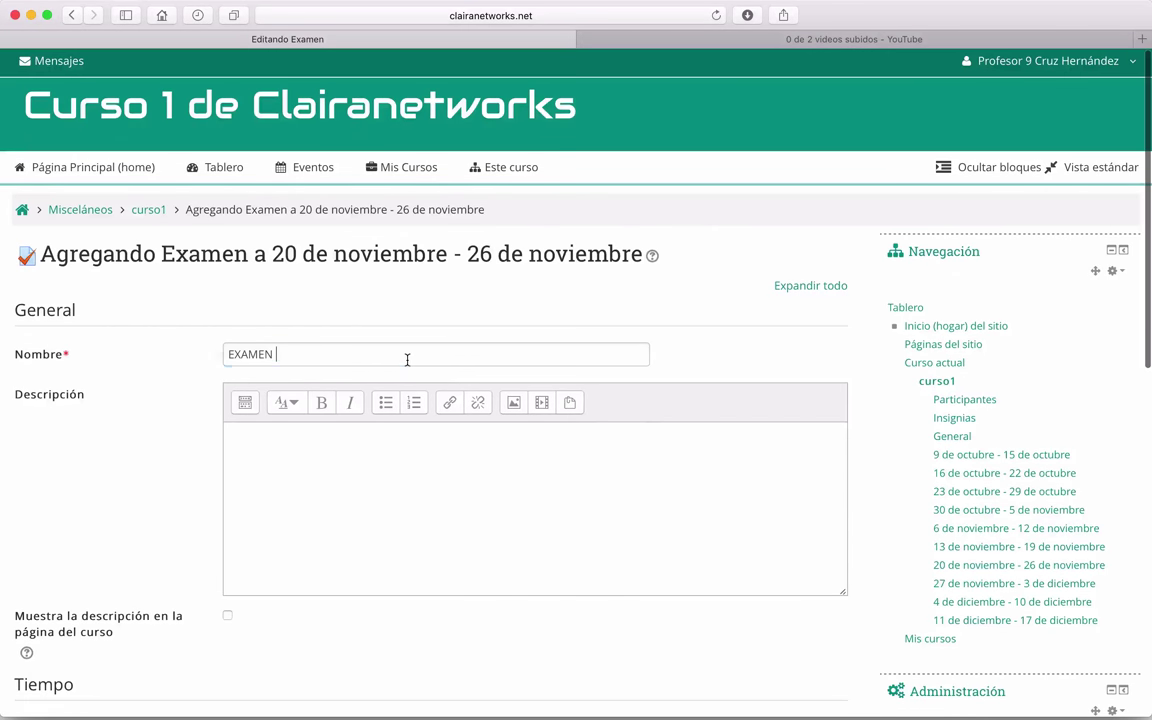
click(407, 358)
text(DE COMPUTACIÓN 2016)
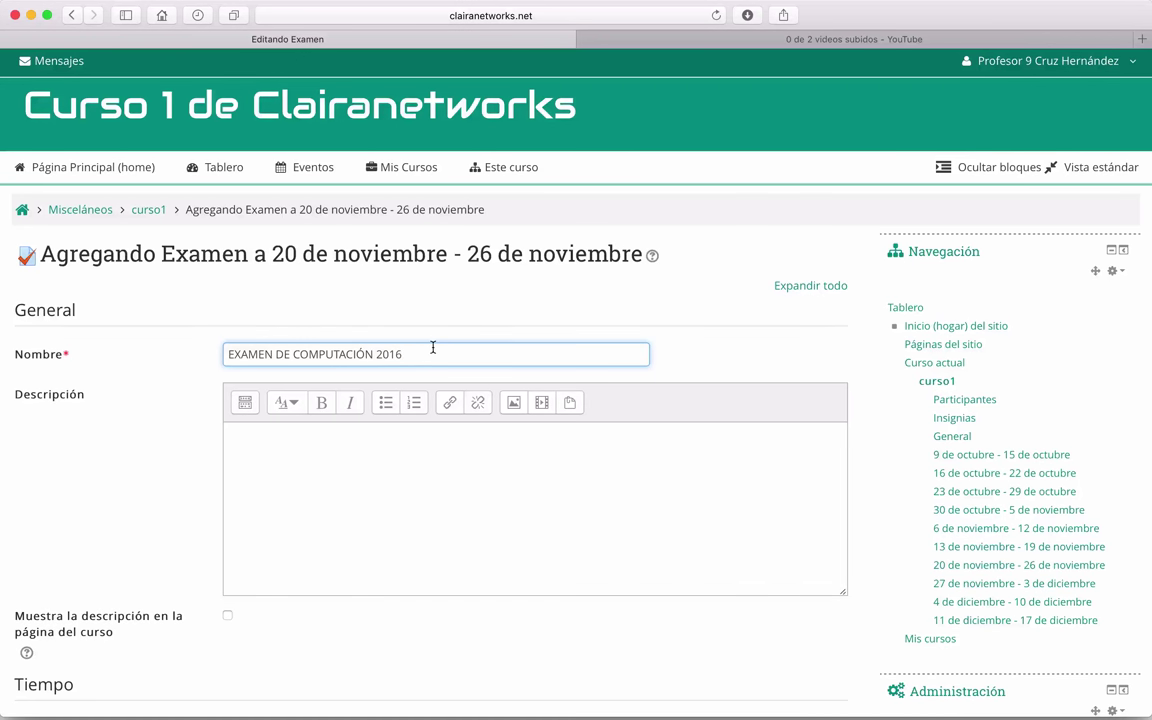
Copy the exam's name into its description.
drag(433, 347, 211, 351)
key(super+c)
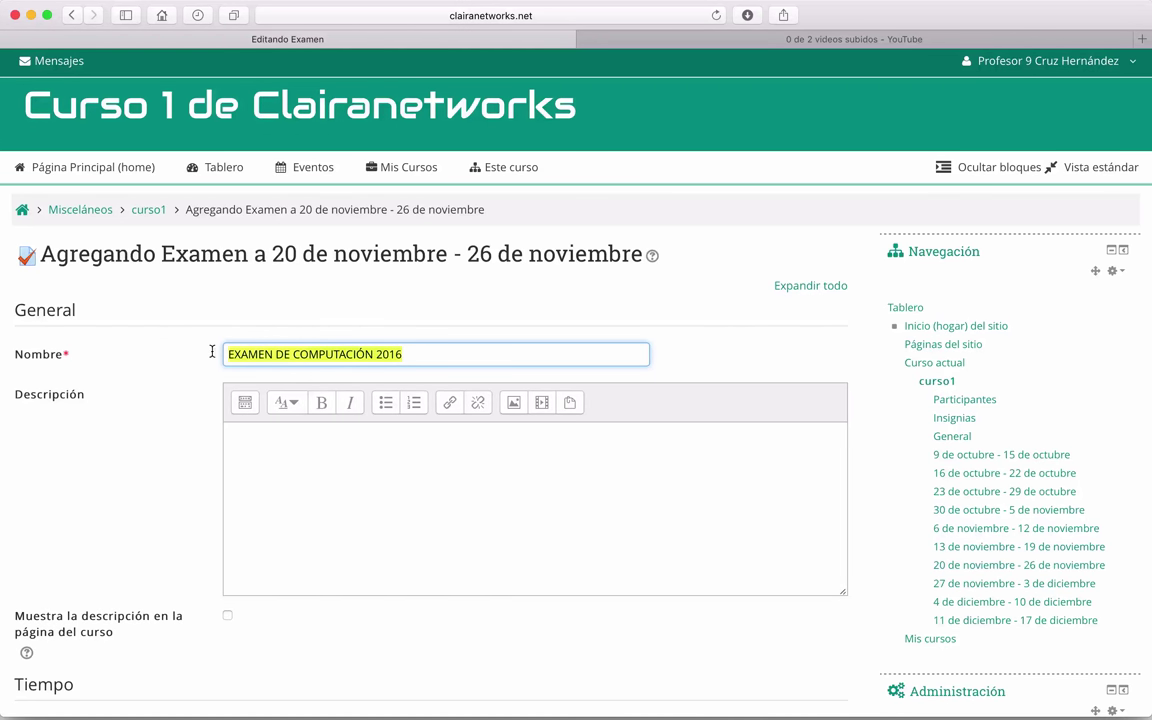
click(356, 470)
key(super+v)
scroll(121, 485, down, 2)
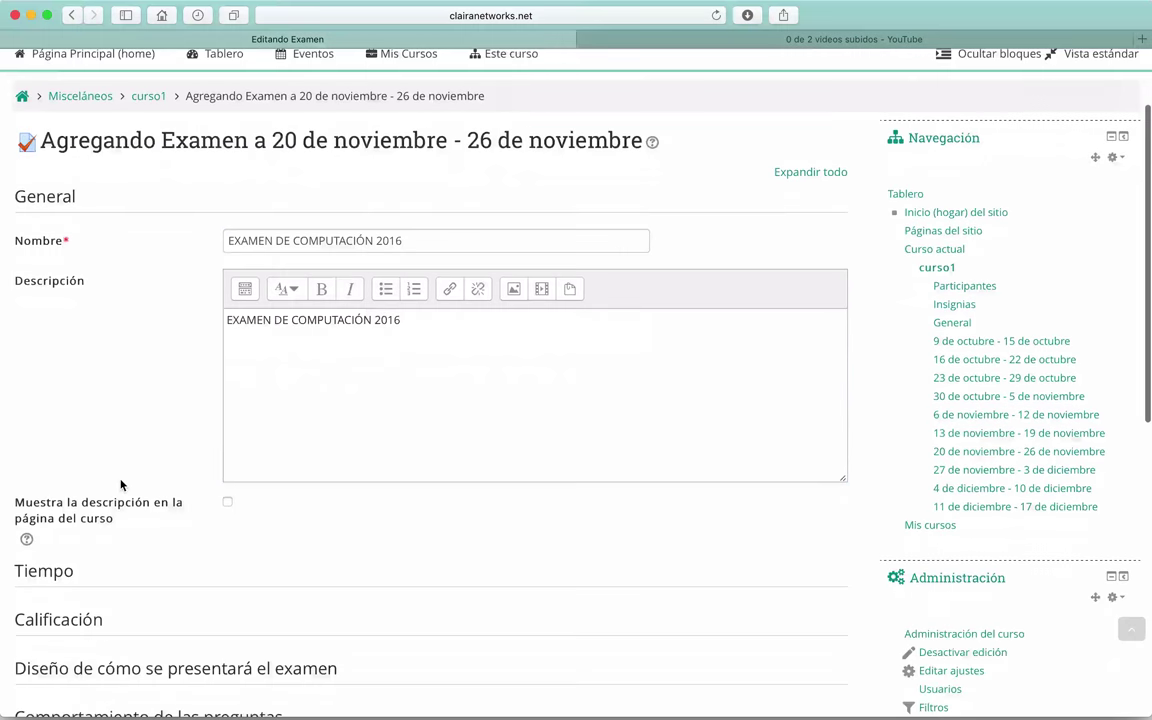
Enable showing the description on the course page, and save the exam and display it.
scroll(121, 485, down, 1)
click(228, 445)
scroll(126, 429, down, 10)
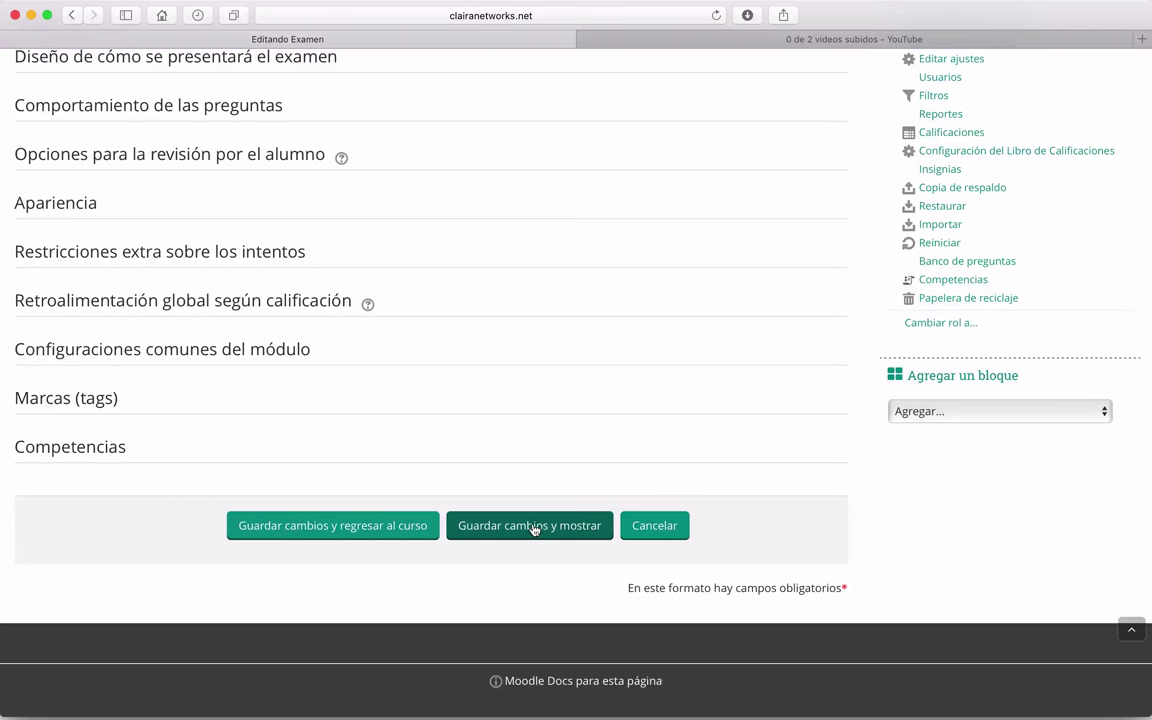
click(533, 528)
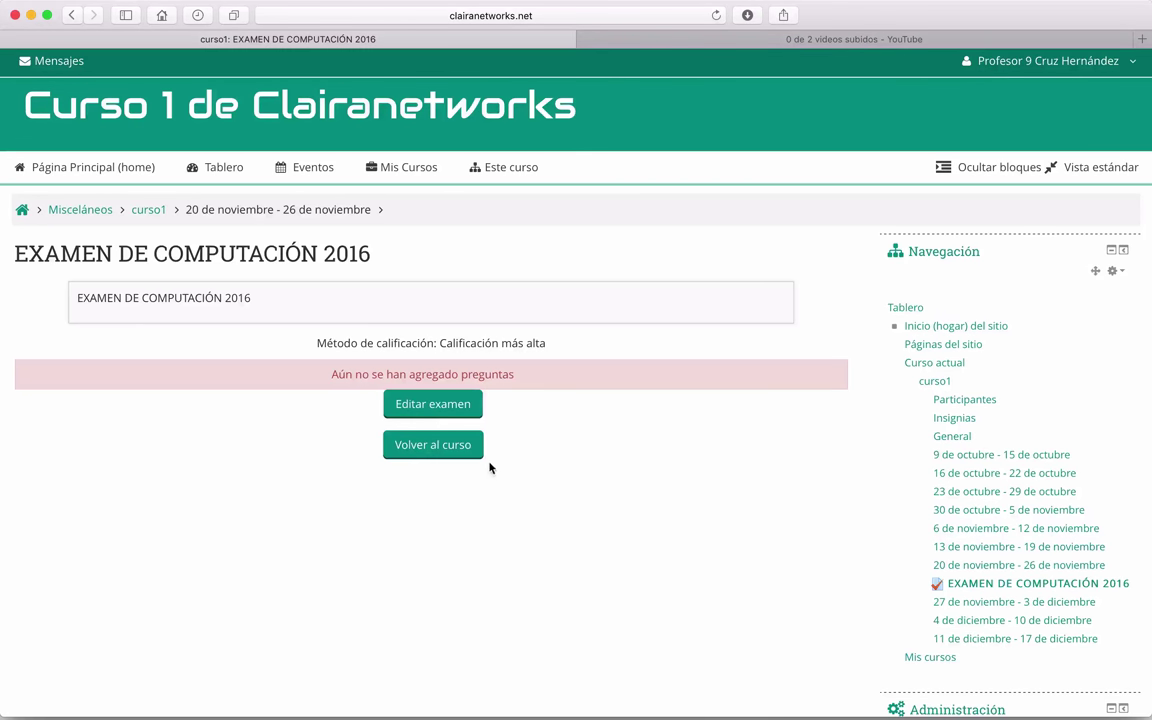
Edit the exam to add questions from the question bank, choosing the COMPUTACION 2016 category.
click(448, 410)
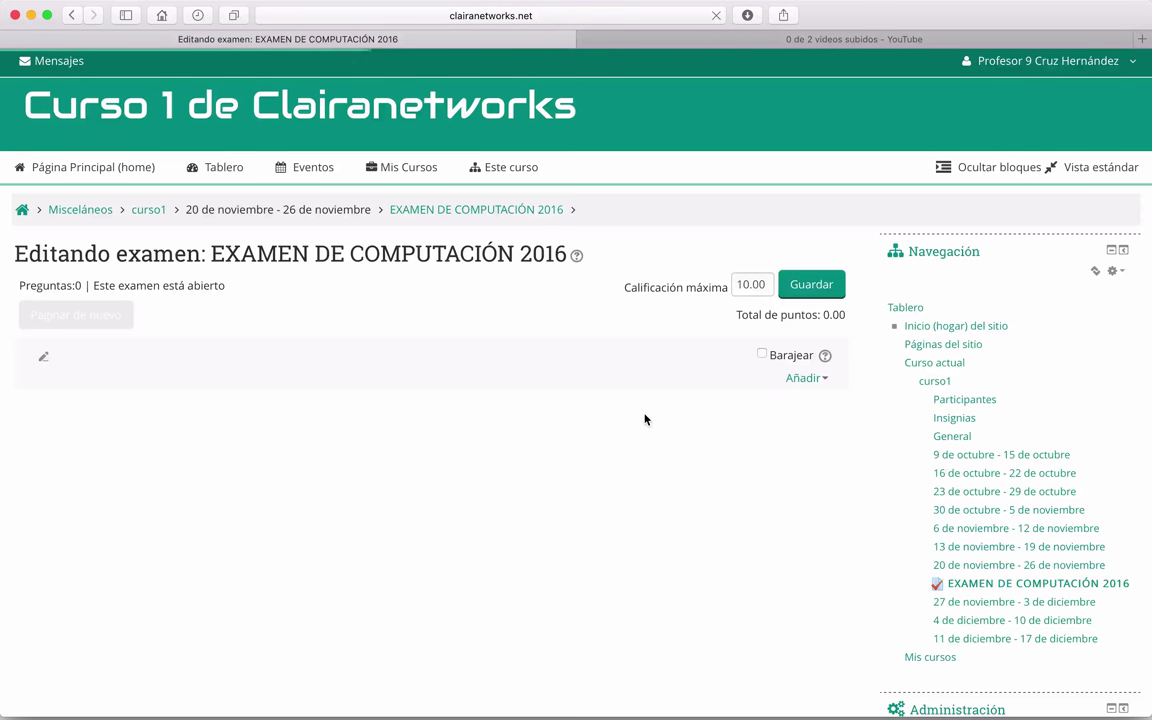
click(808, 380)
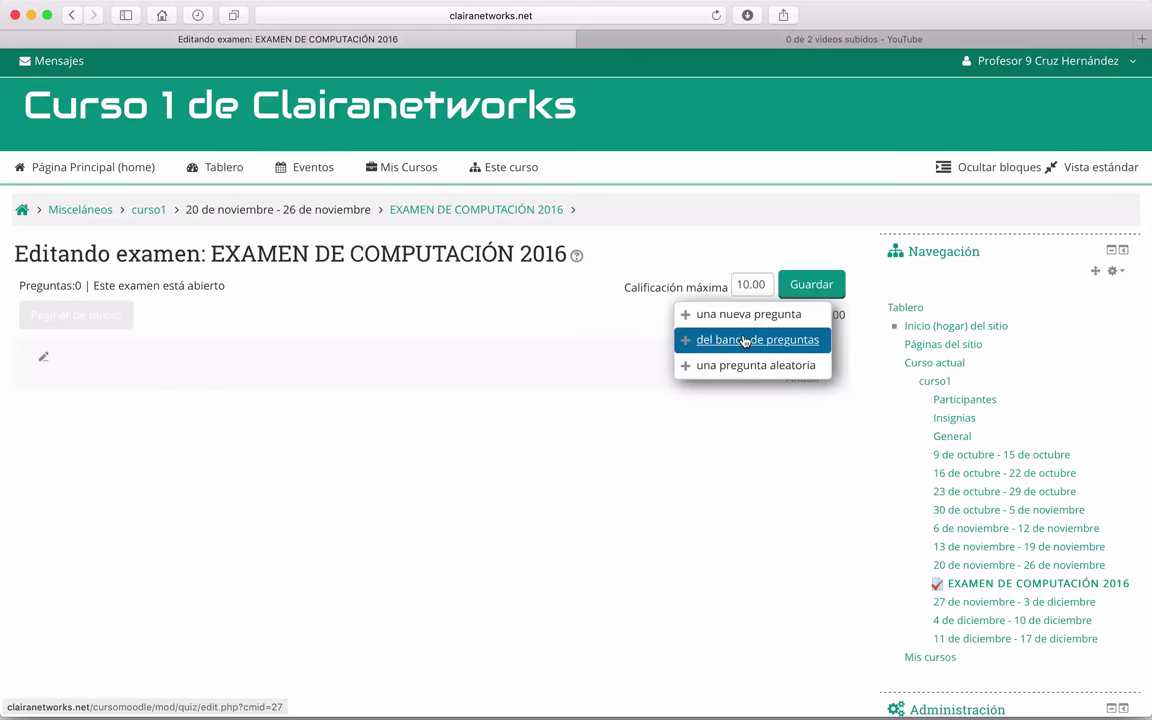
click(744, 341)
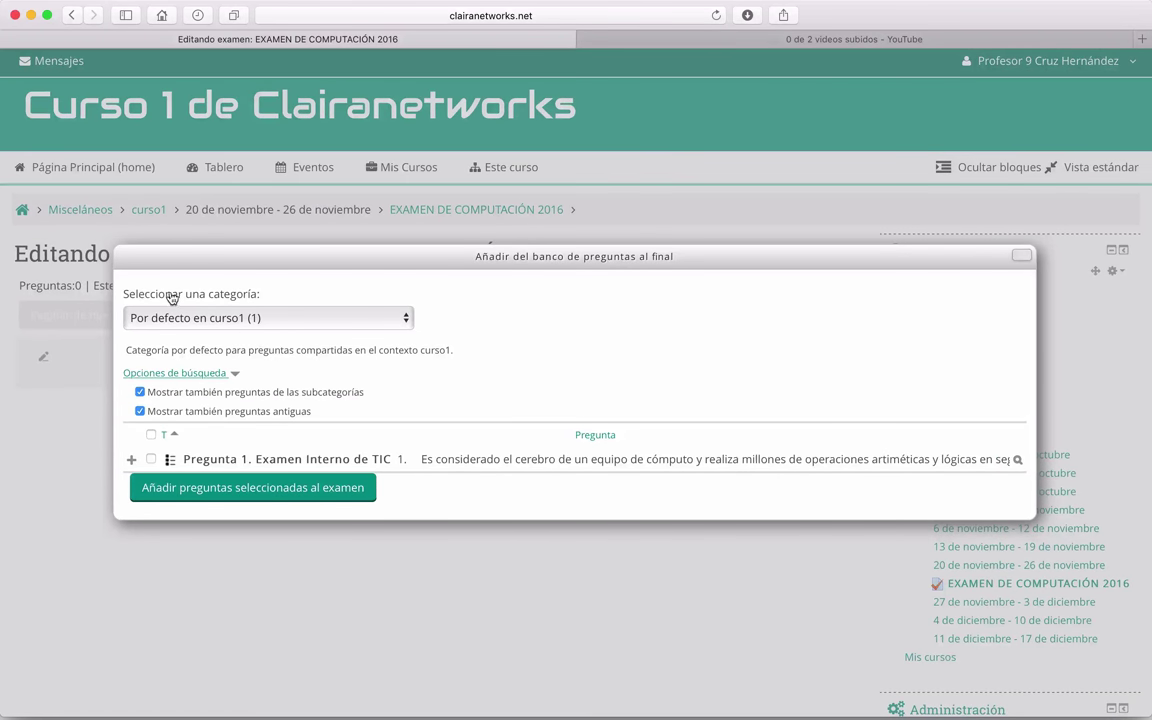
click(406, 320)
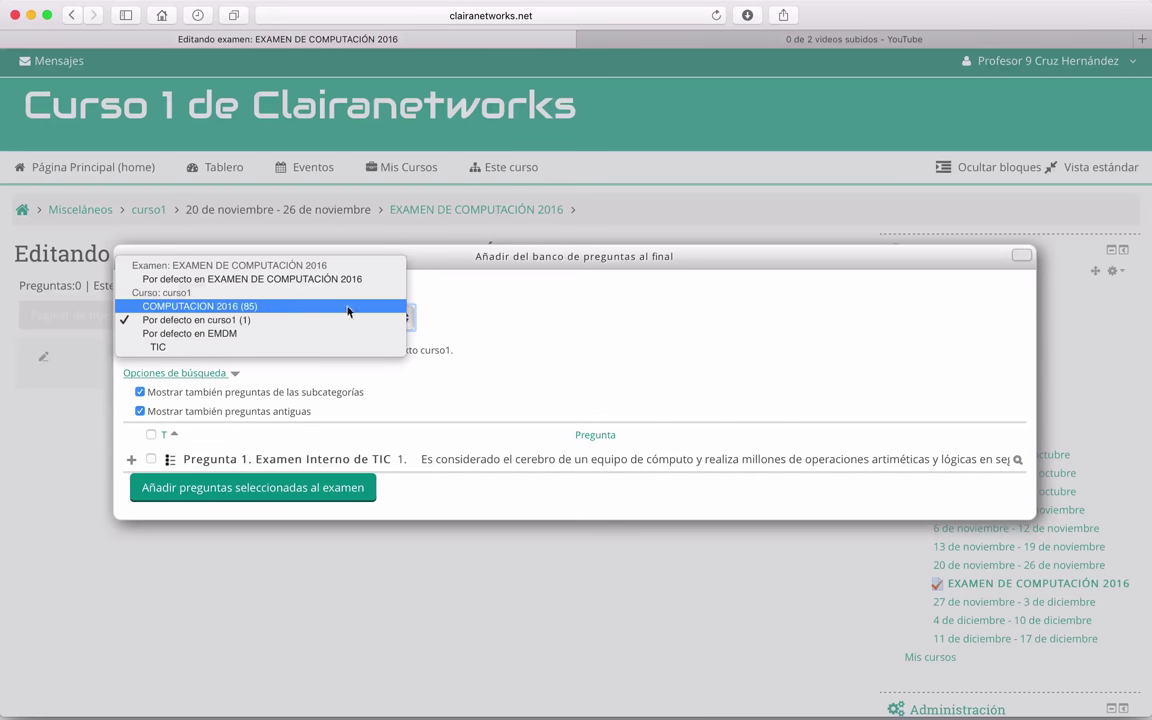
click(284, 306)
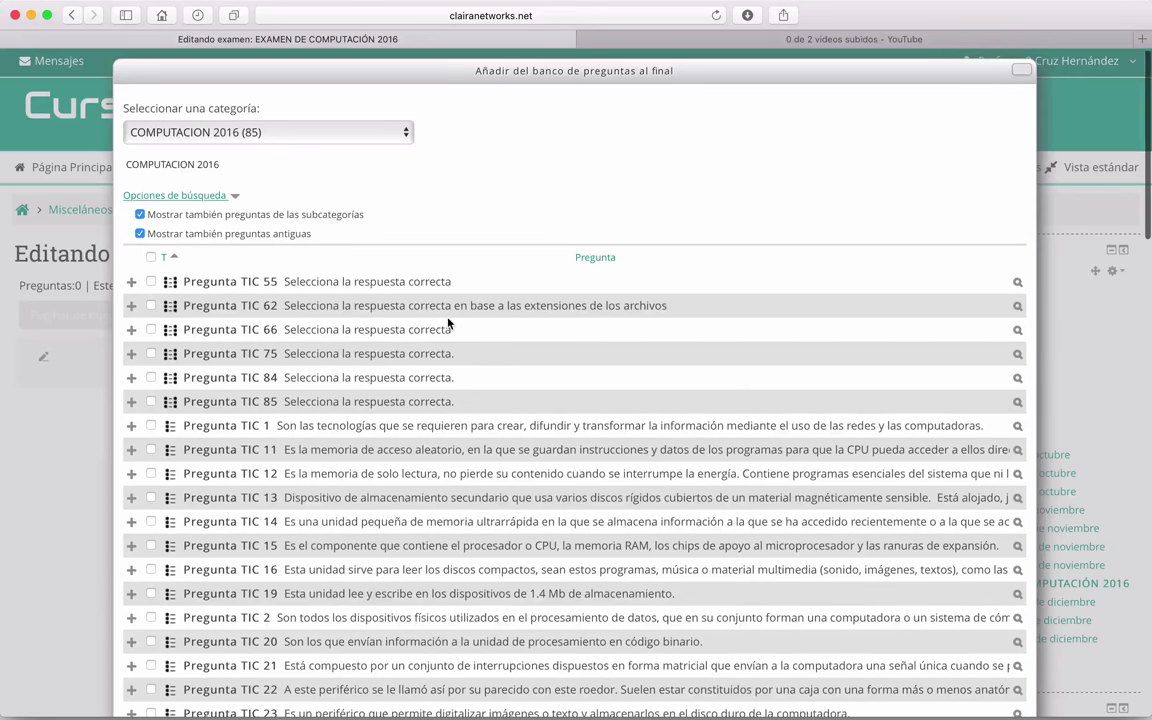
Select all the questions in the COMPUTACION 2016 category and add them to the exam.
scroll(450, 324, down, 1)
scroll(448, 320, down, 15)
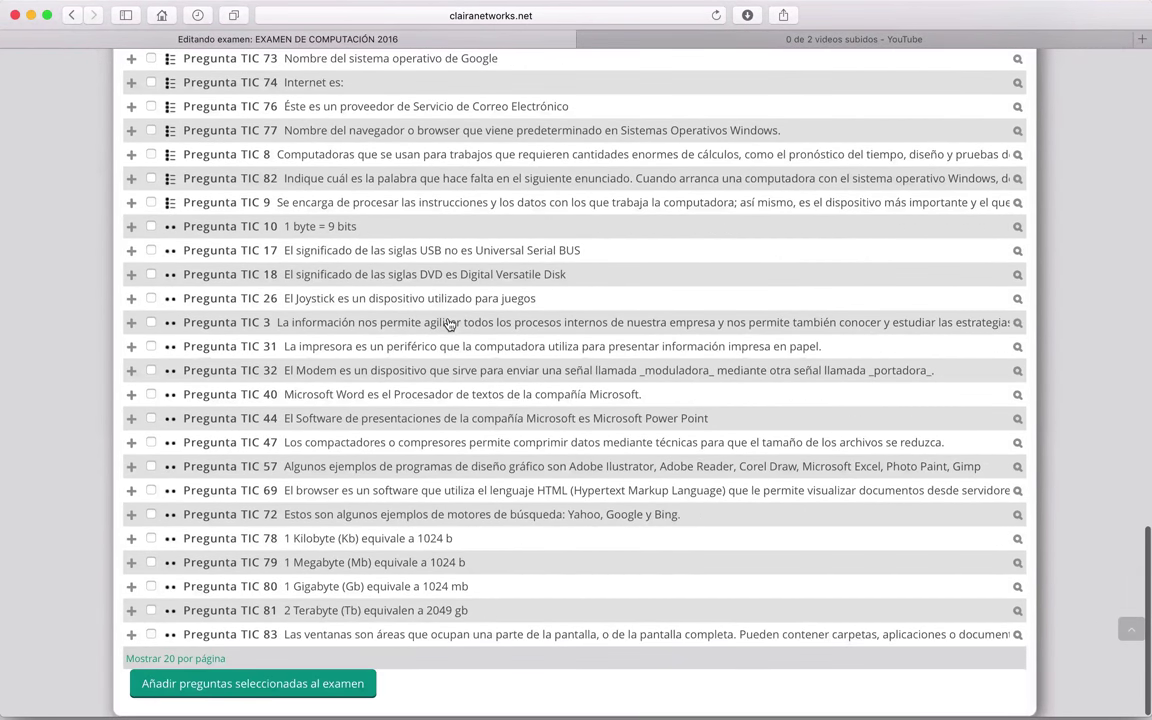
scroll(449, 324, up, 20)
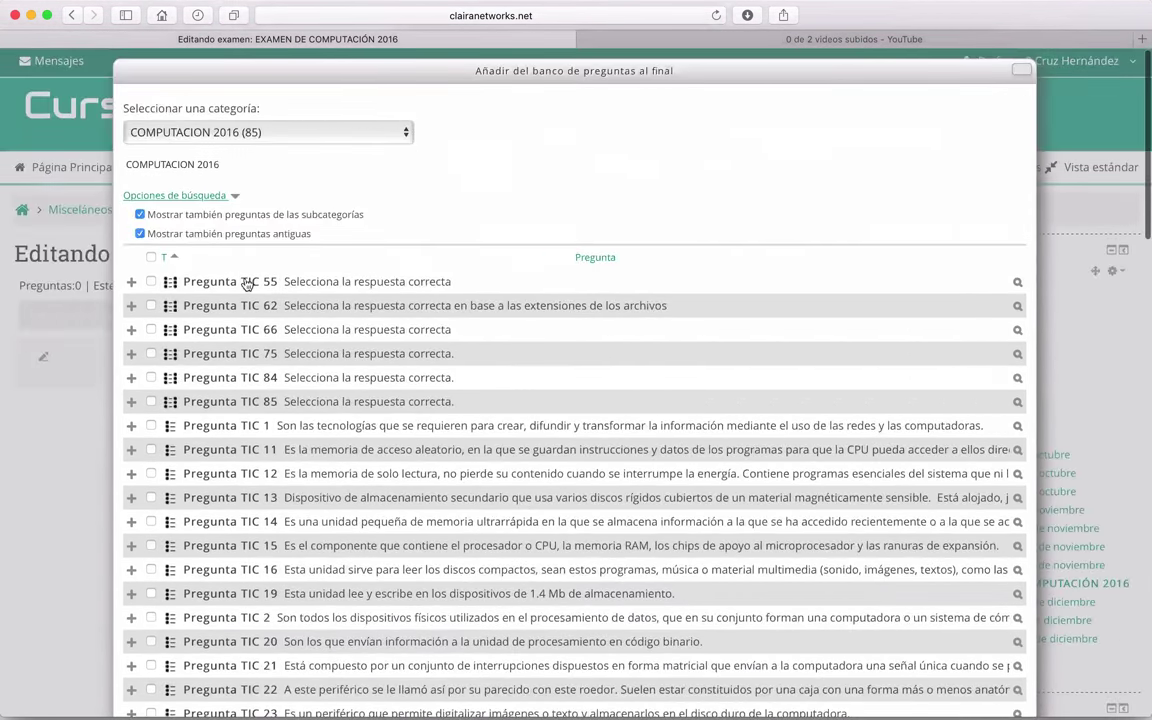
click(152, 258)
scroll(400, 315, down, 10)
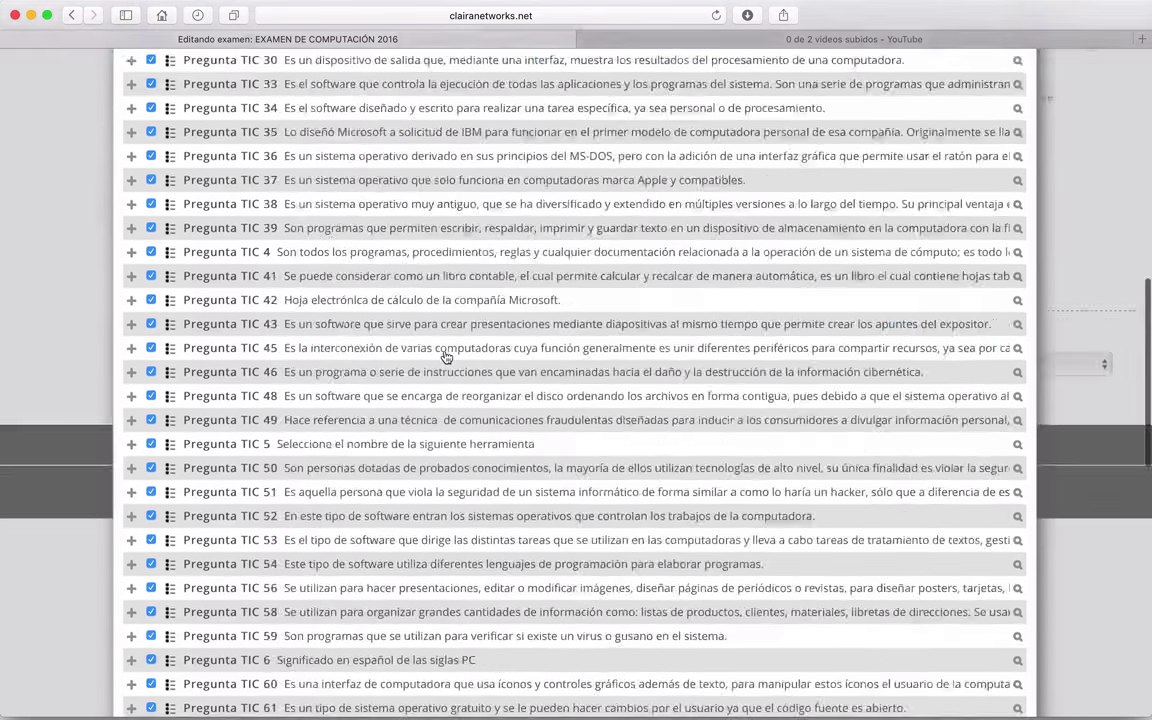
scroll(446, 357, down, 5)
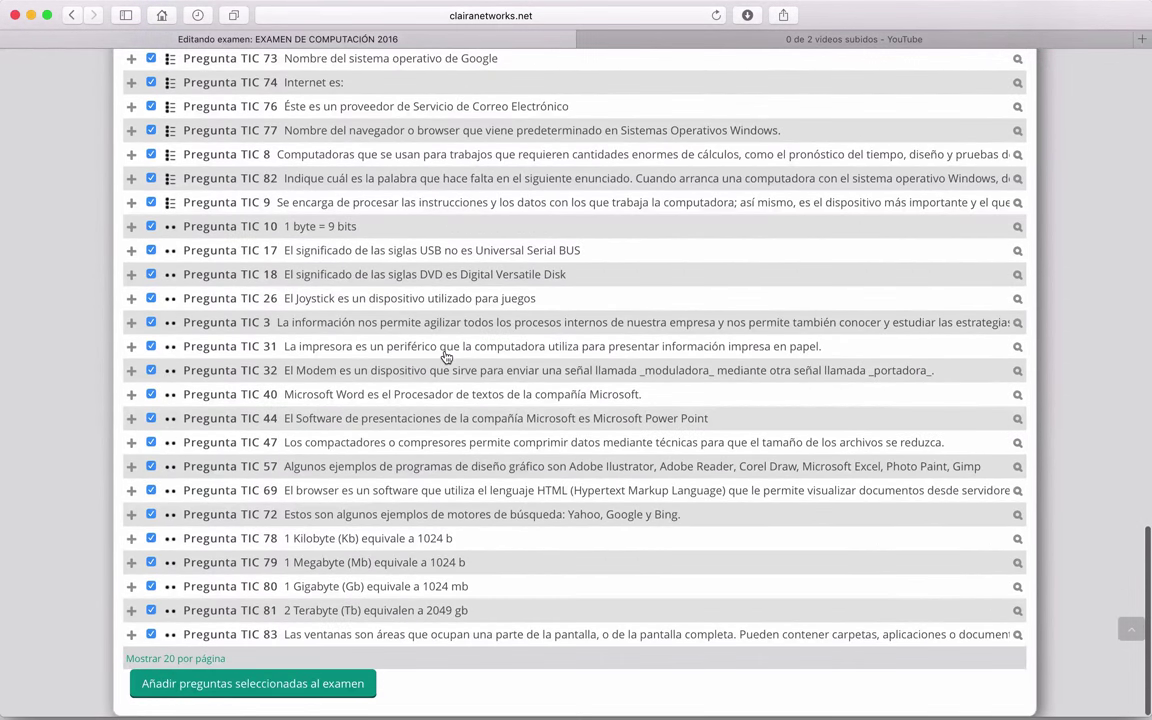
click(240, 690)
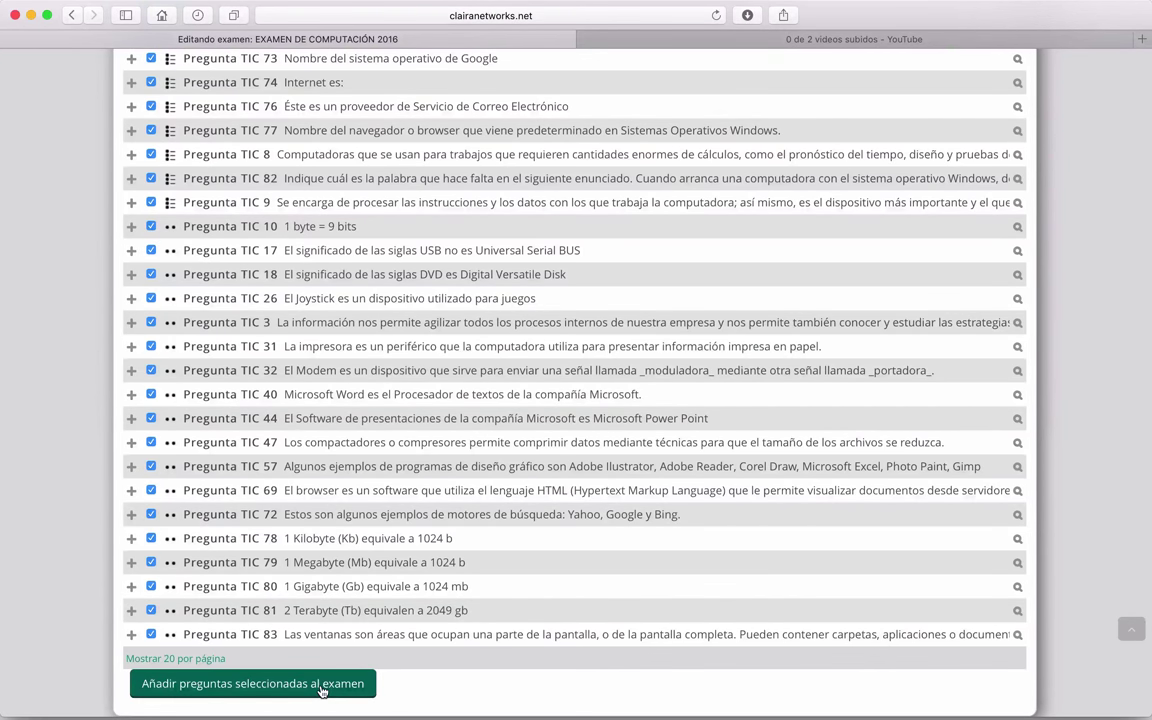
scroll(322, 690, up, 15)
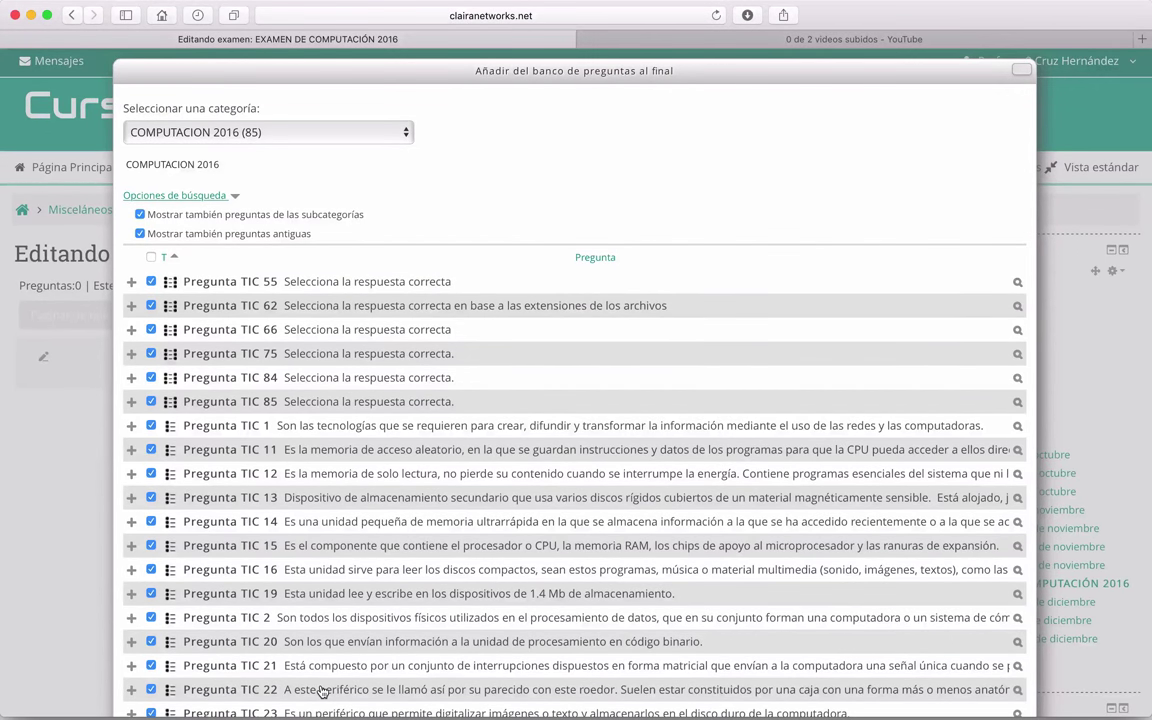
scroll(322, 690, down, 15)
click(269, 686)
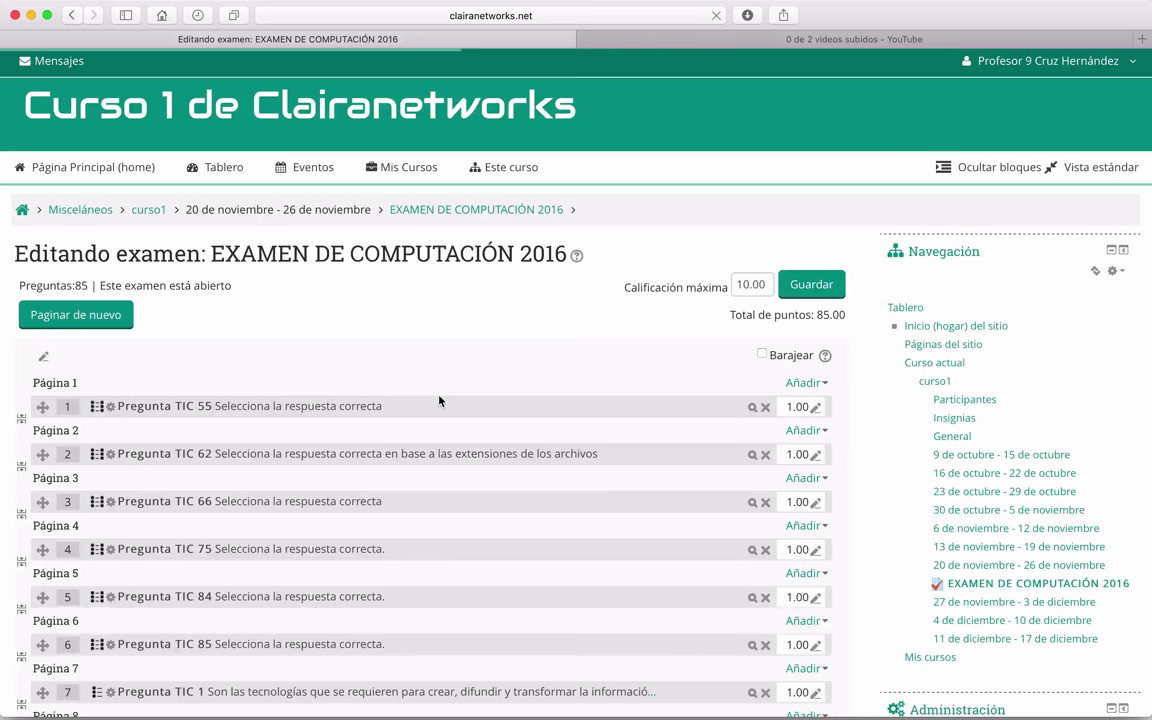
Review the list of questions added to EXAMEN DE COMPUTACIÓN 2016, from the first page to the last.
scroll(438, 400, down, 1)
scroll(438, 400, down, 1)
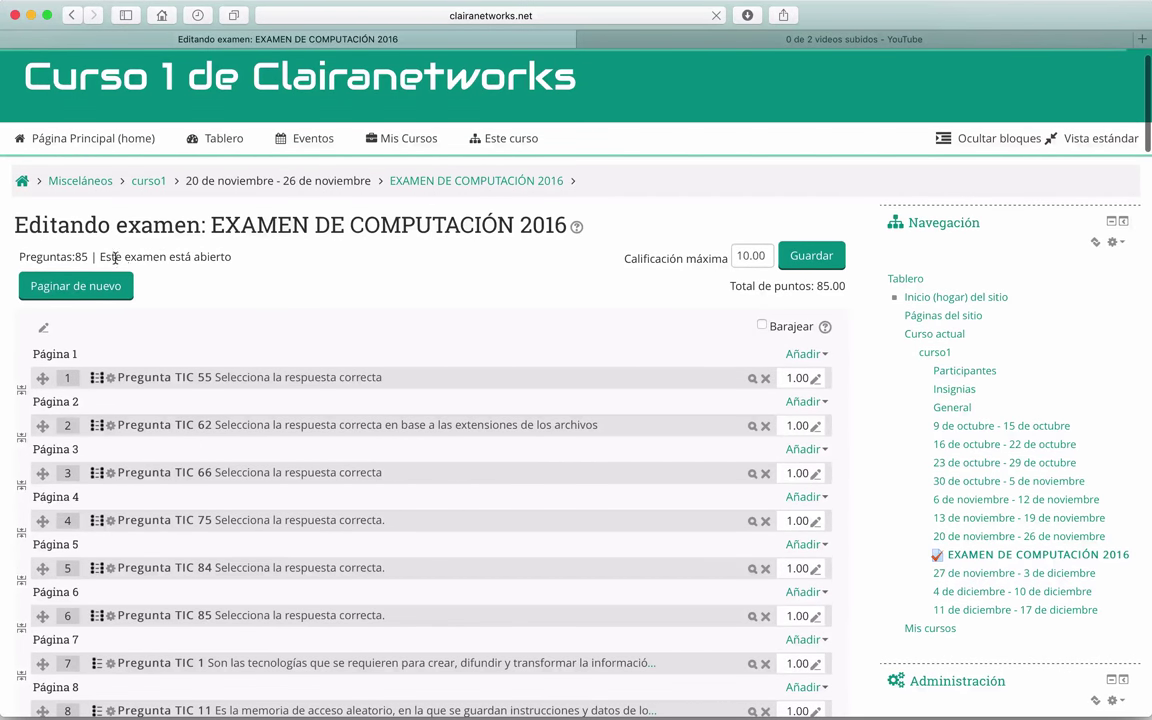
scroll(383, 272, down, 10)
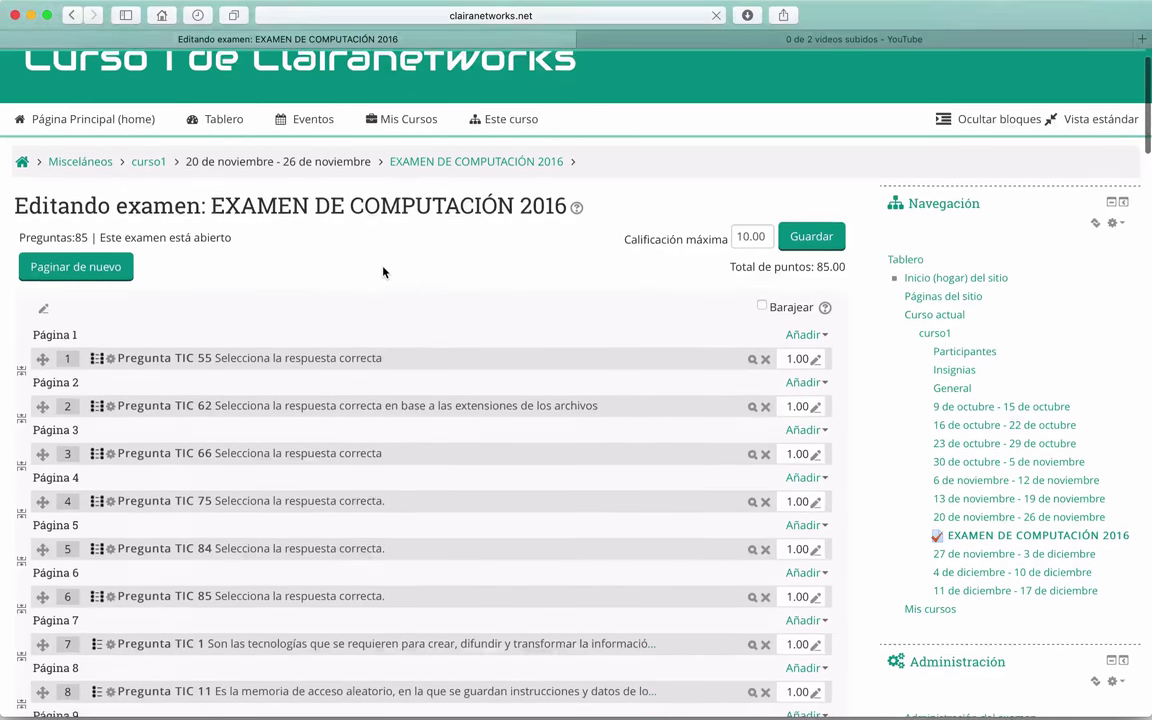
scroll(383, 272, down, 5)
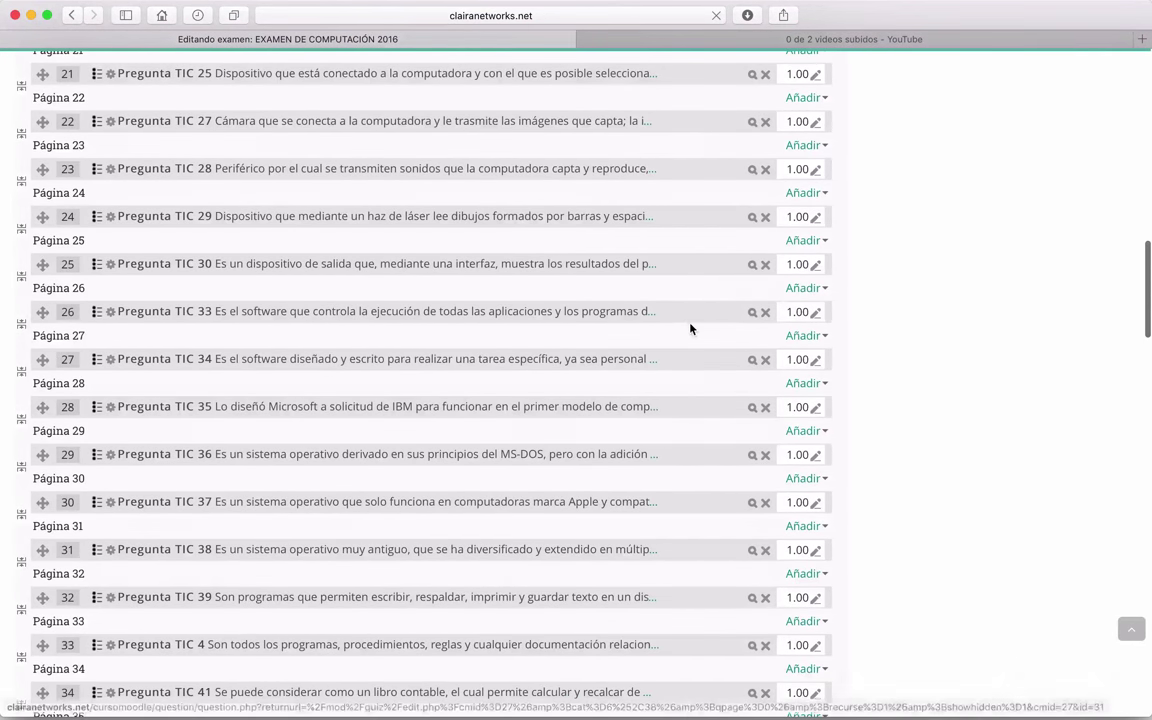
scroll(690, 328, down, 3)
scroll(690, 328, down, 1)
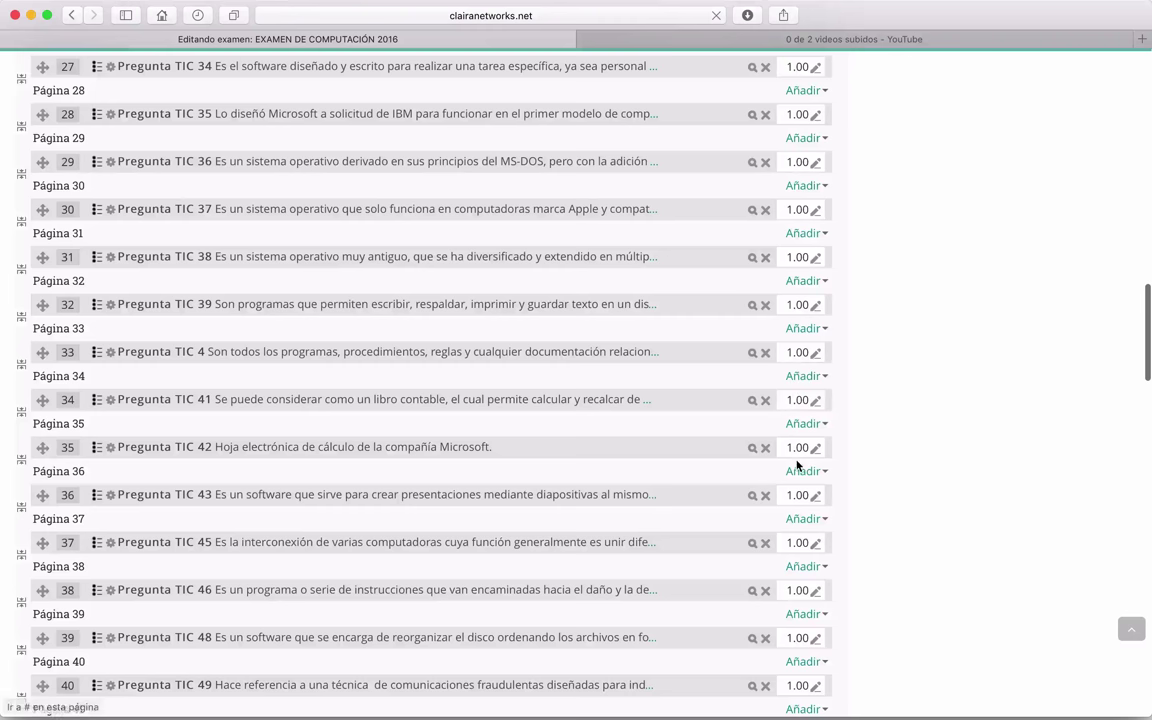
scroll(550, 421, down, 1)
scroll(180, 491, down, 3)
scroll(172, 494, up, 8)
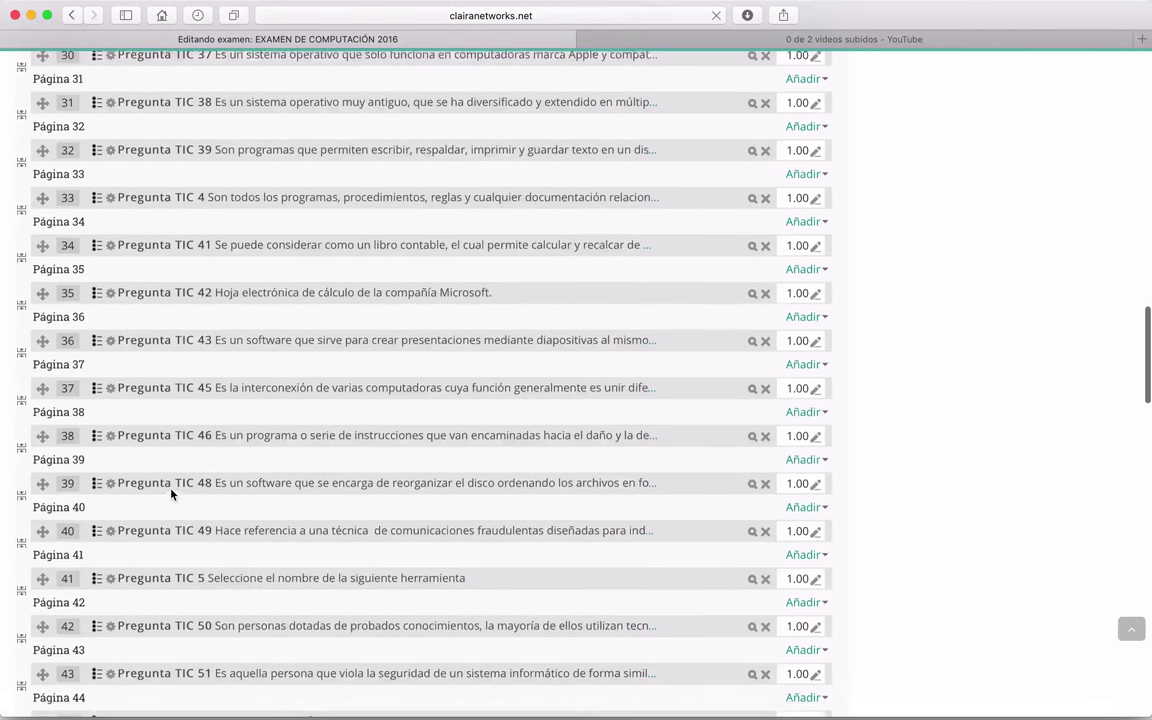
scroll(172, 494, up, 7)
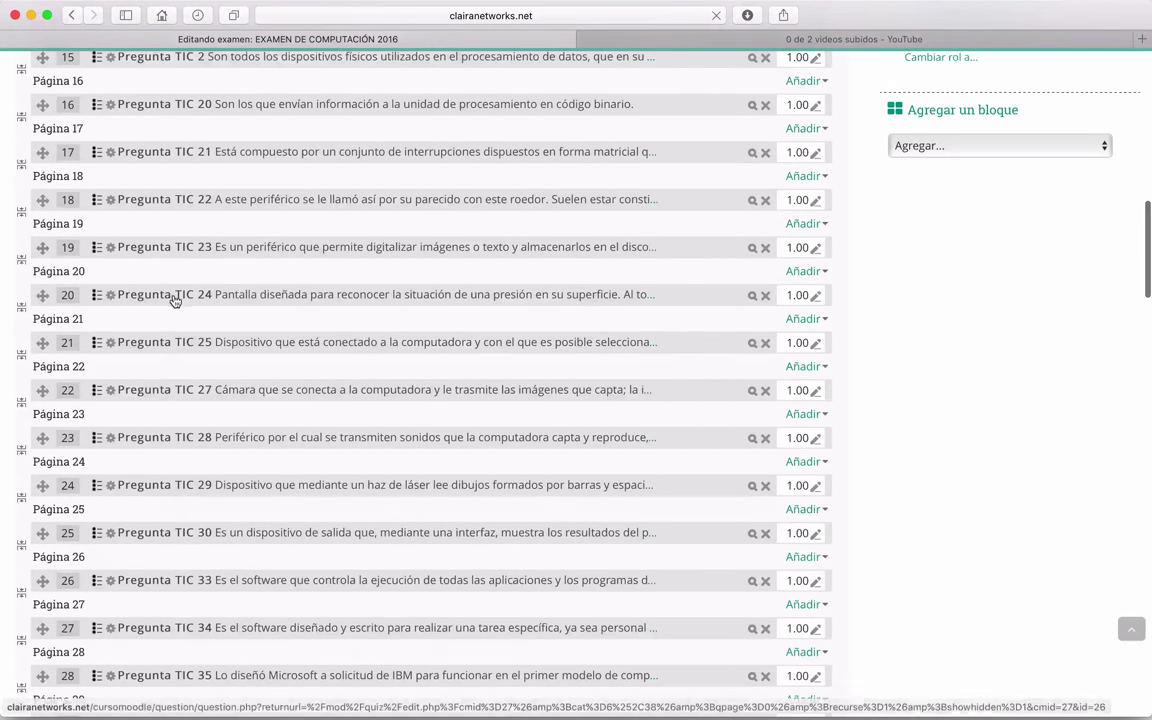
scroll(175, 300, down, 20)
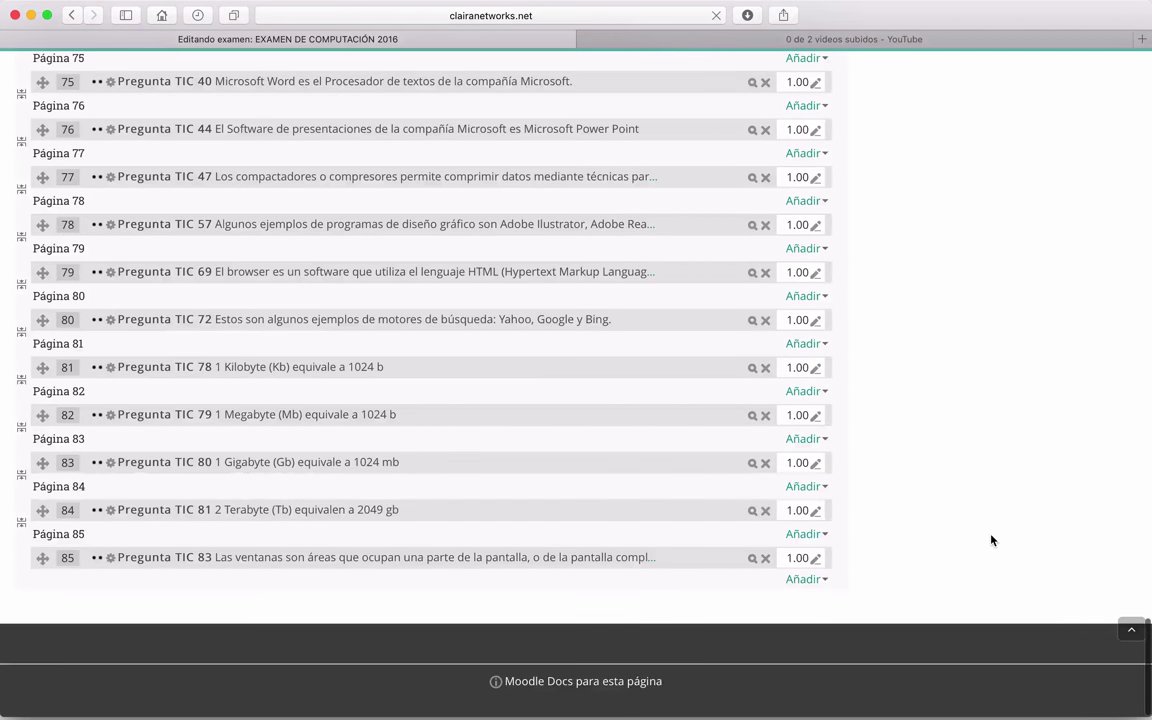
scroll(513, 333, up, 16)
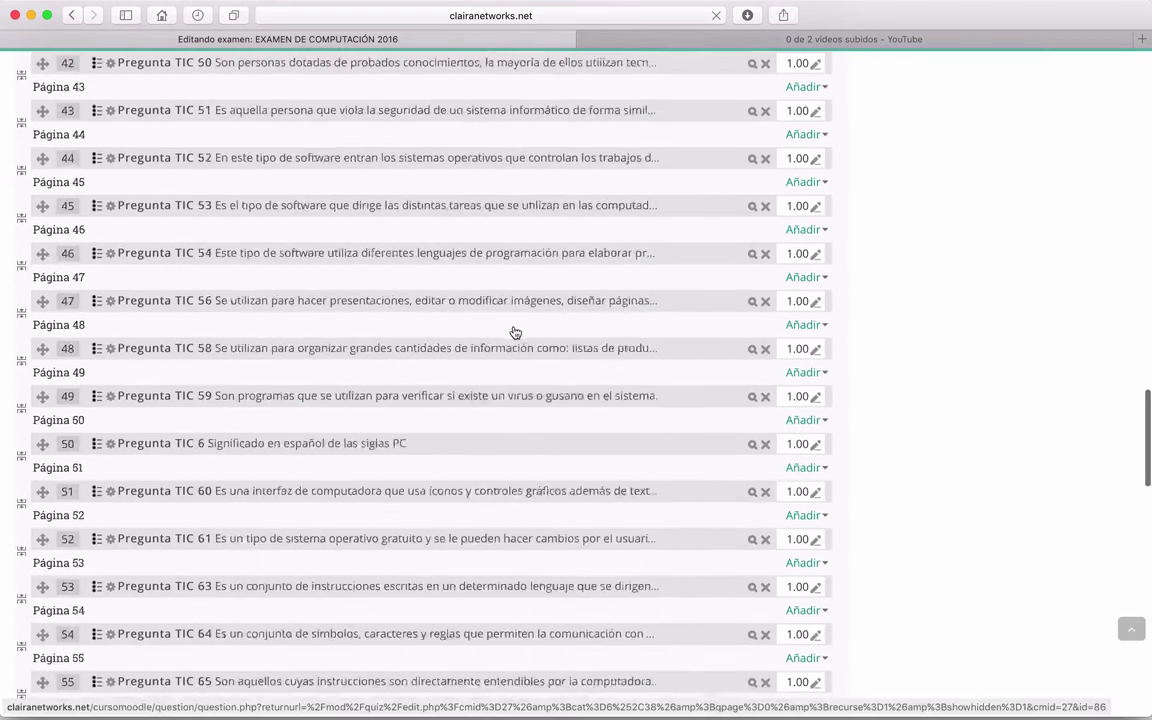
scroll(513, 333, up, 12)
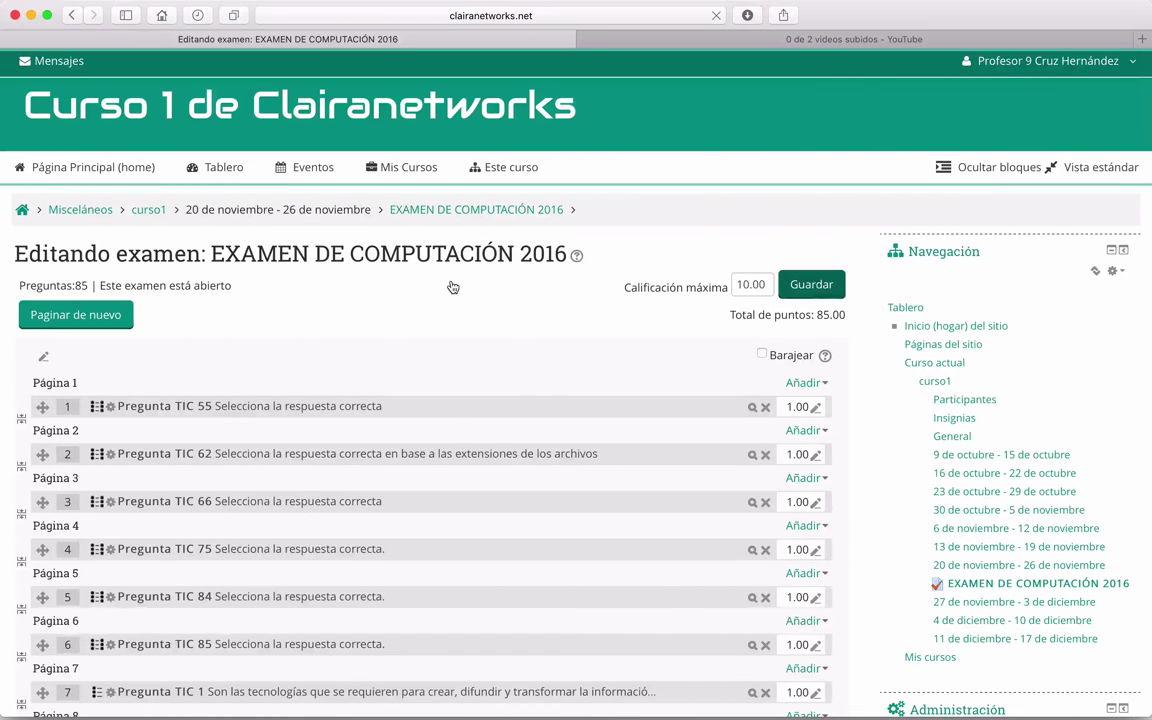
Switch to Firefox, open clairanetworks.net/cursomoodle/ and log in with the saved student account.
mouse_move(130, 700)
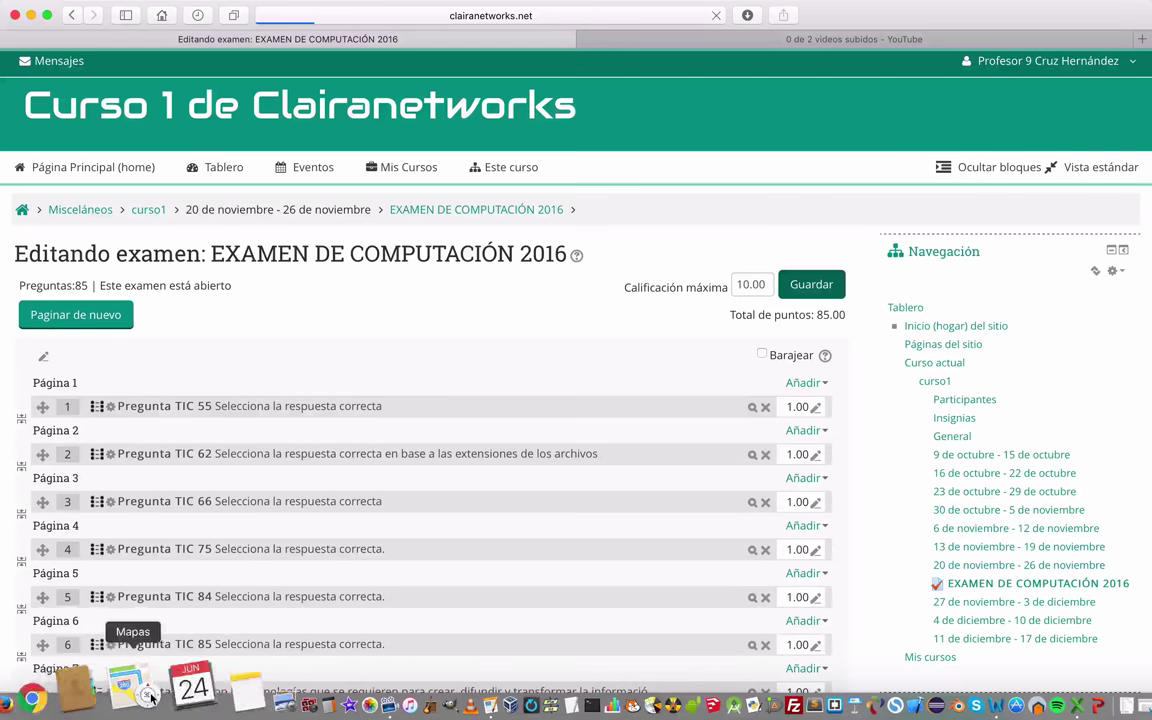
click(86, 688)
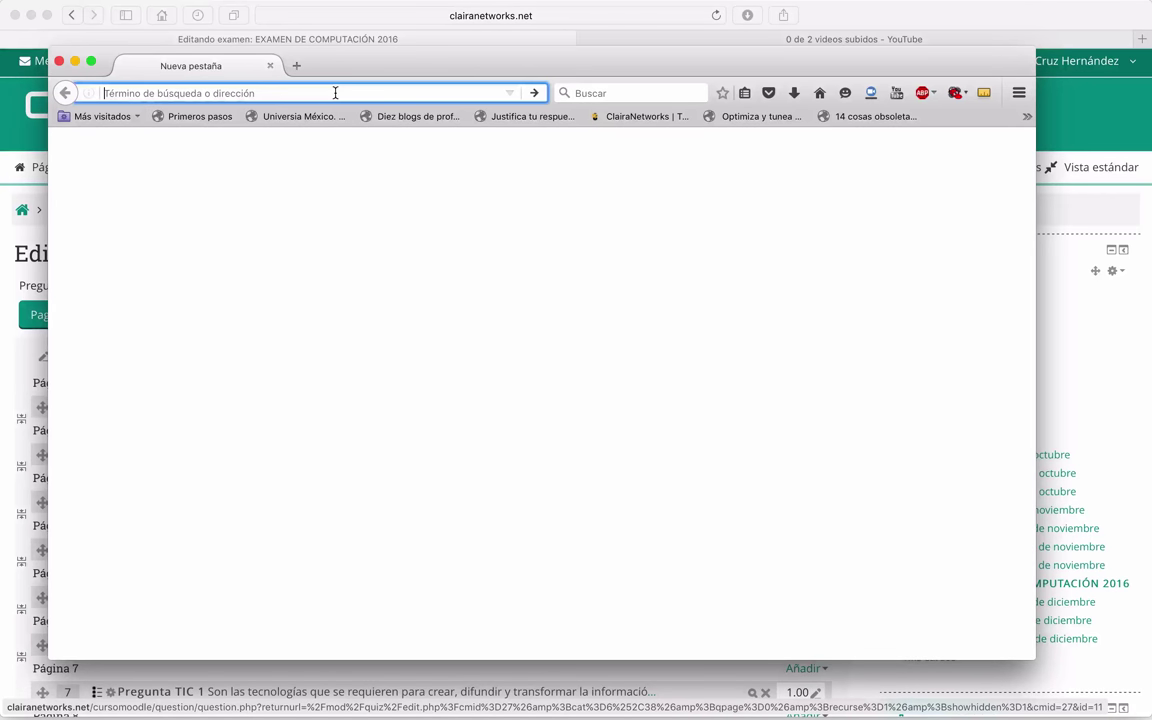
text(CLairanetworks.net/)
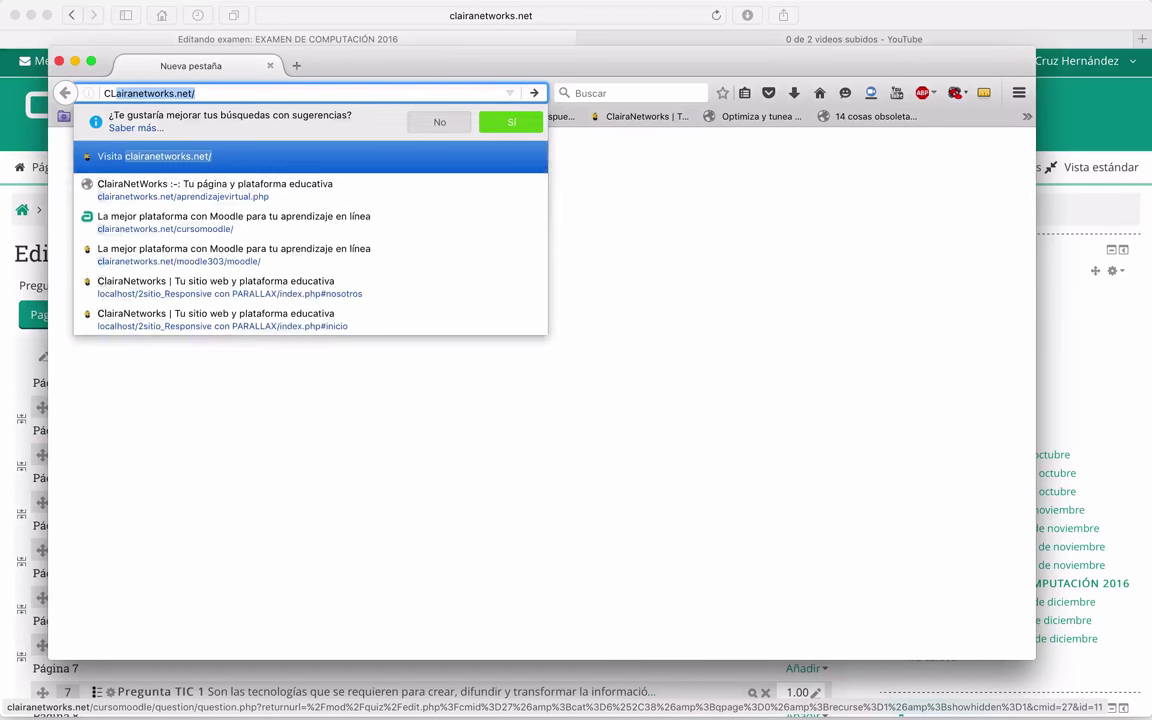
key(Right)
text(cu)
key(Return)
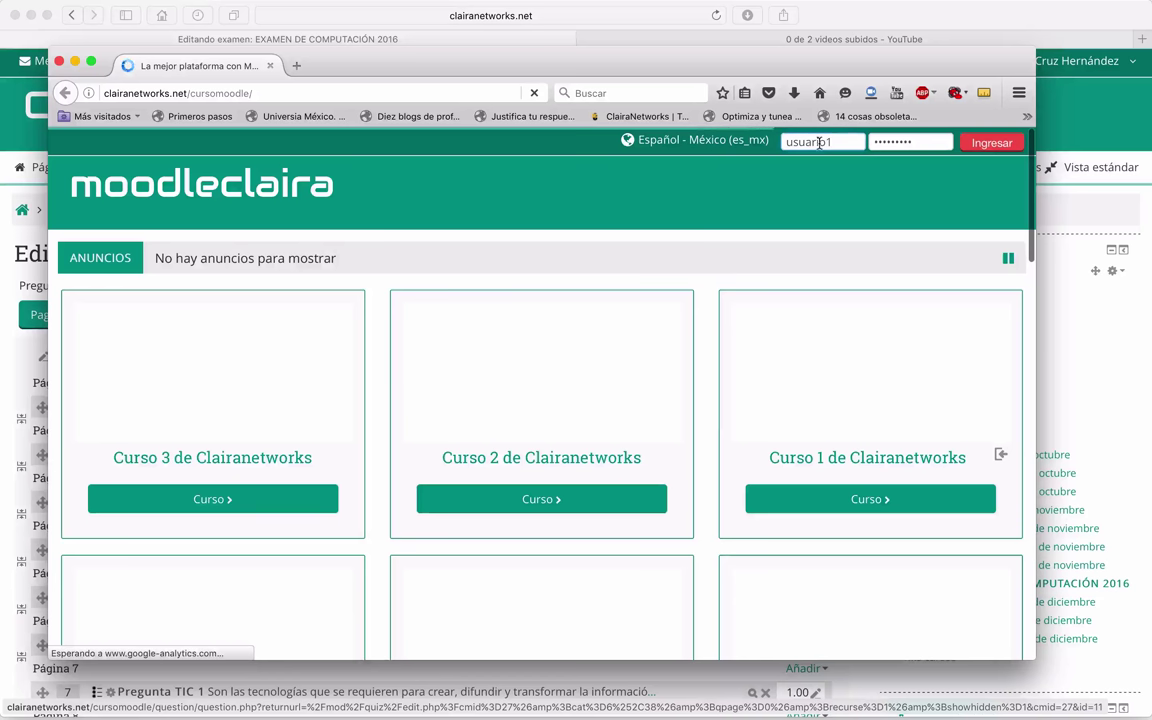
click(985, 147)
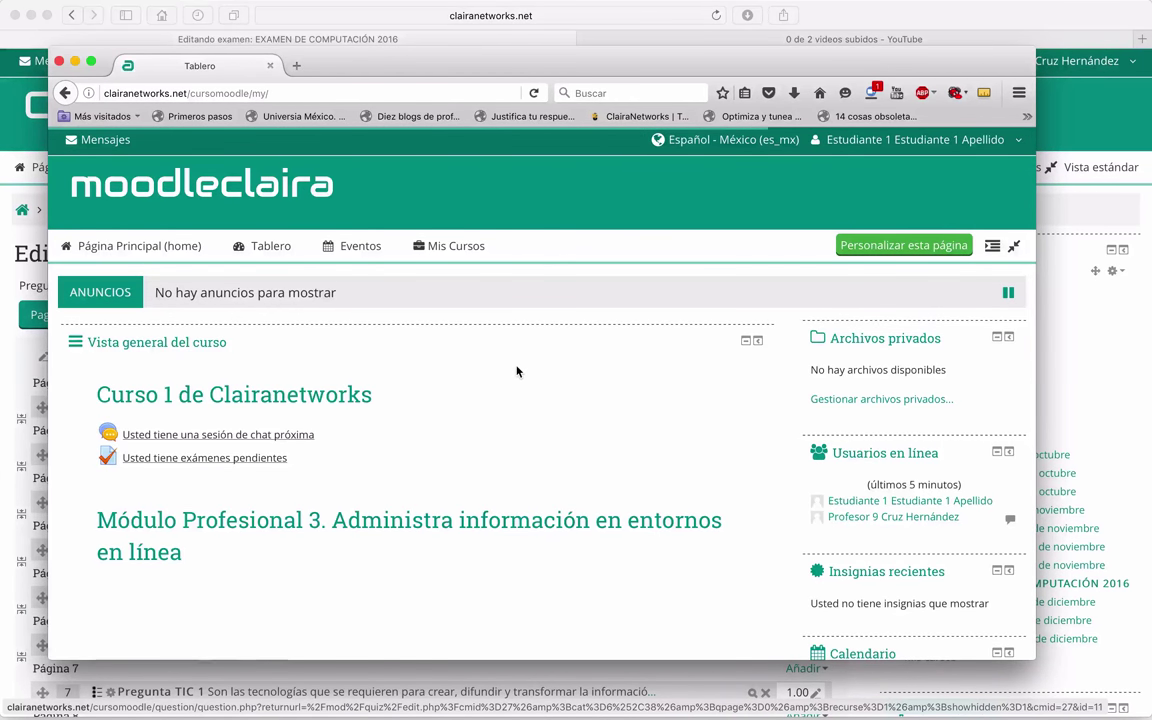
Open EXAMEN DE COMPUTACIÓN 2016 in Curso 1 de Clairanetworks as the student and start an attempt.
scroll(517, 371, down, 5)
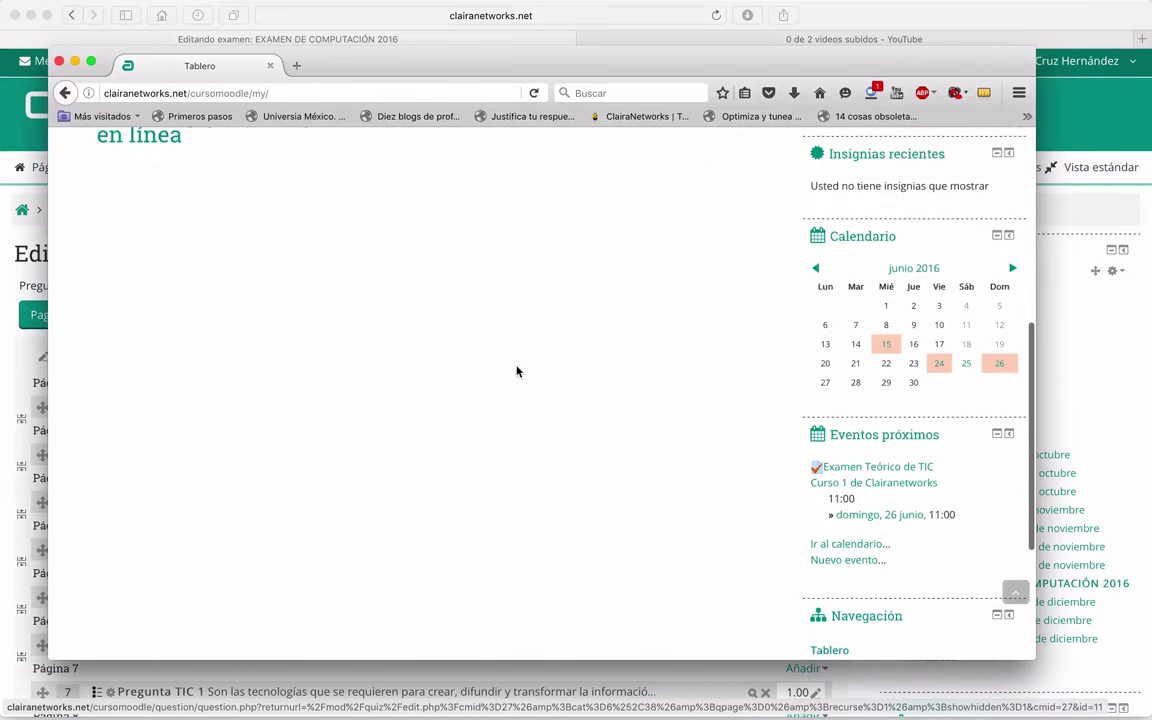
scroll(517, 371, up, 6)
click(268, 397)
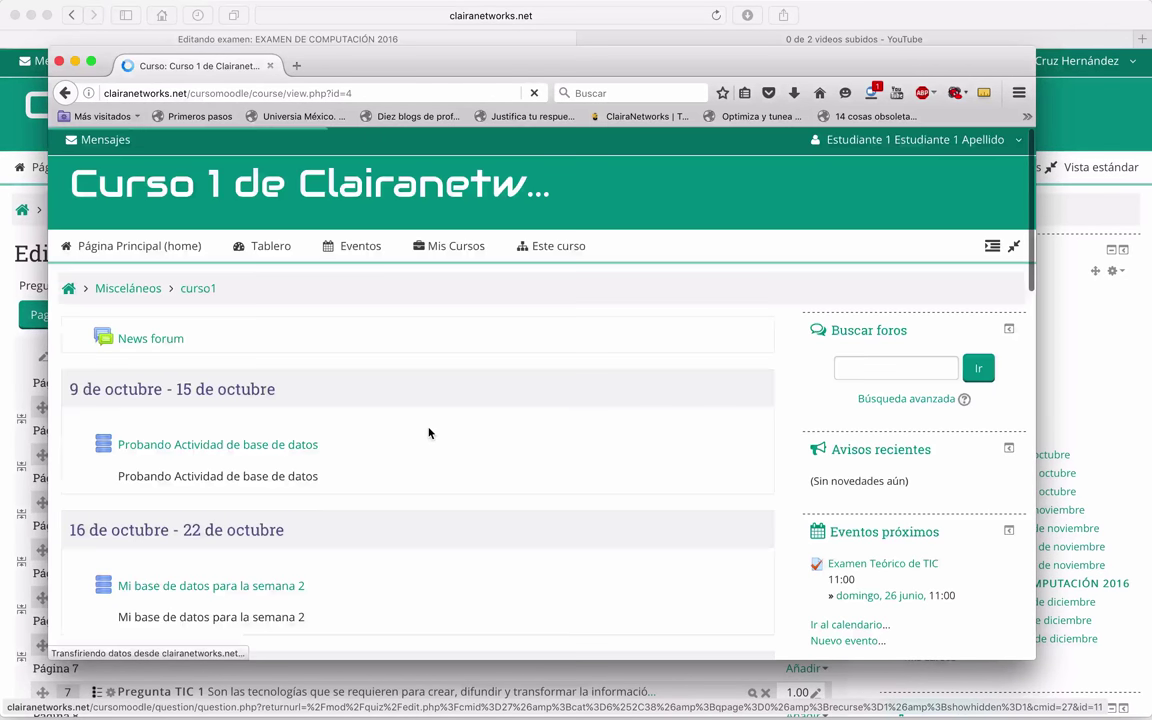
scroll(428, 432, down, 5)
scroll(428, 432, down, 10)
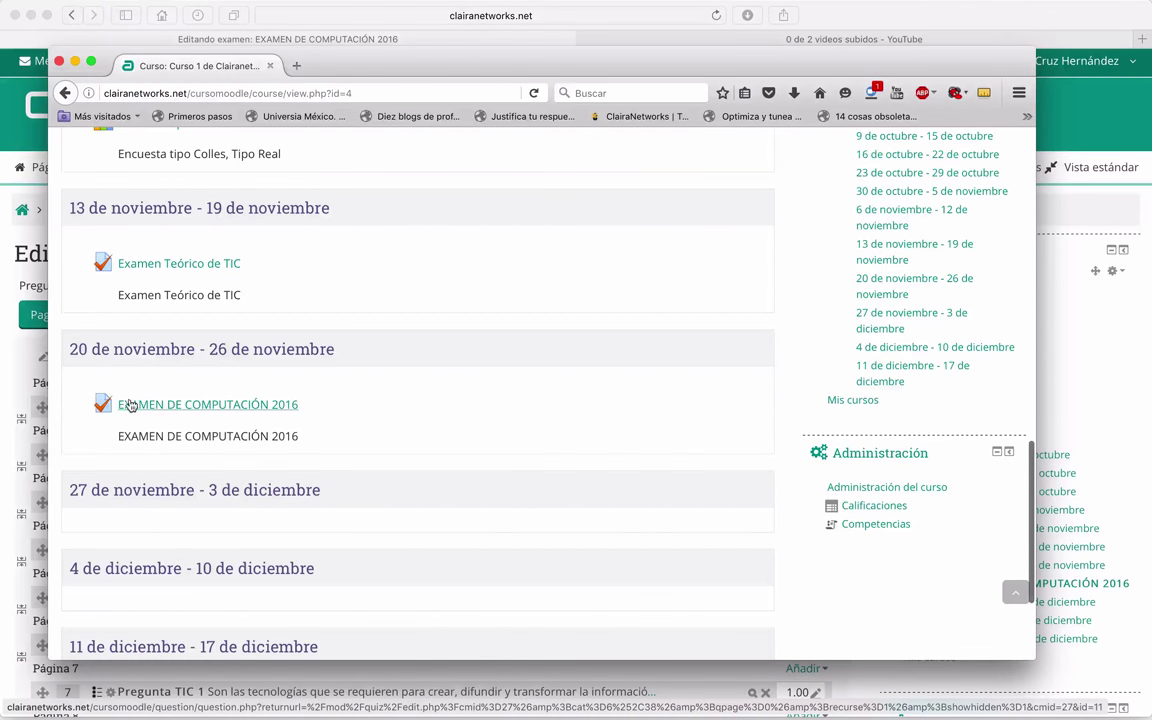
click(215, 414)
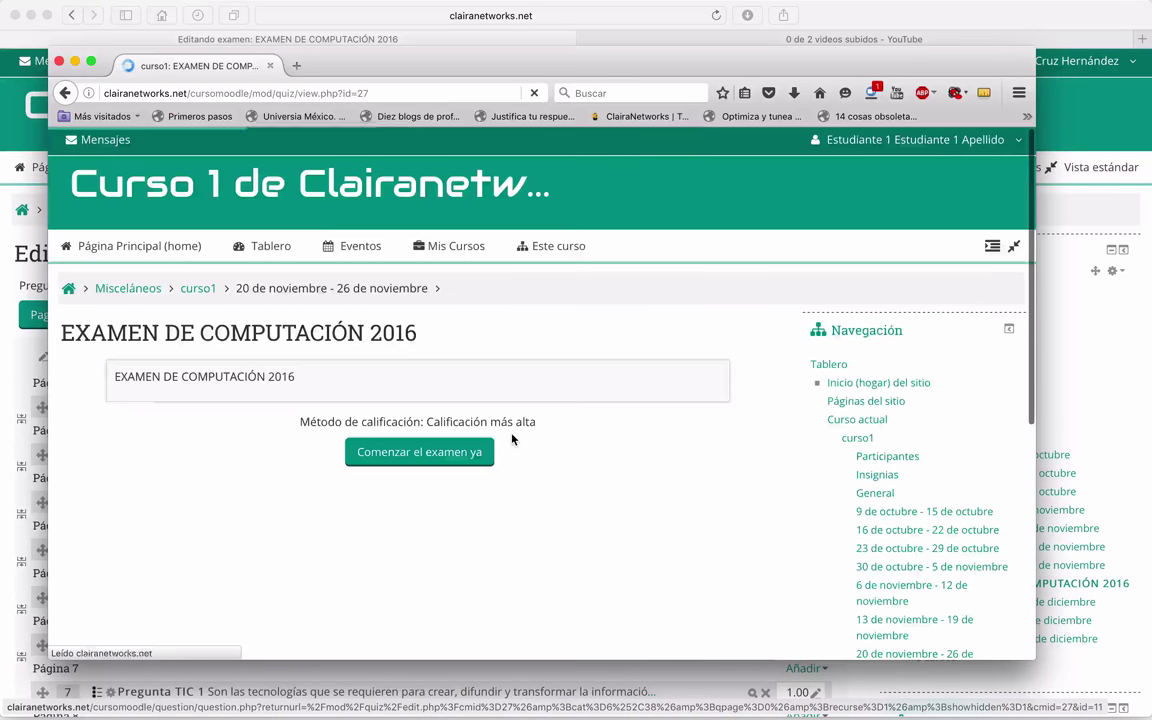
click(460, 451)
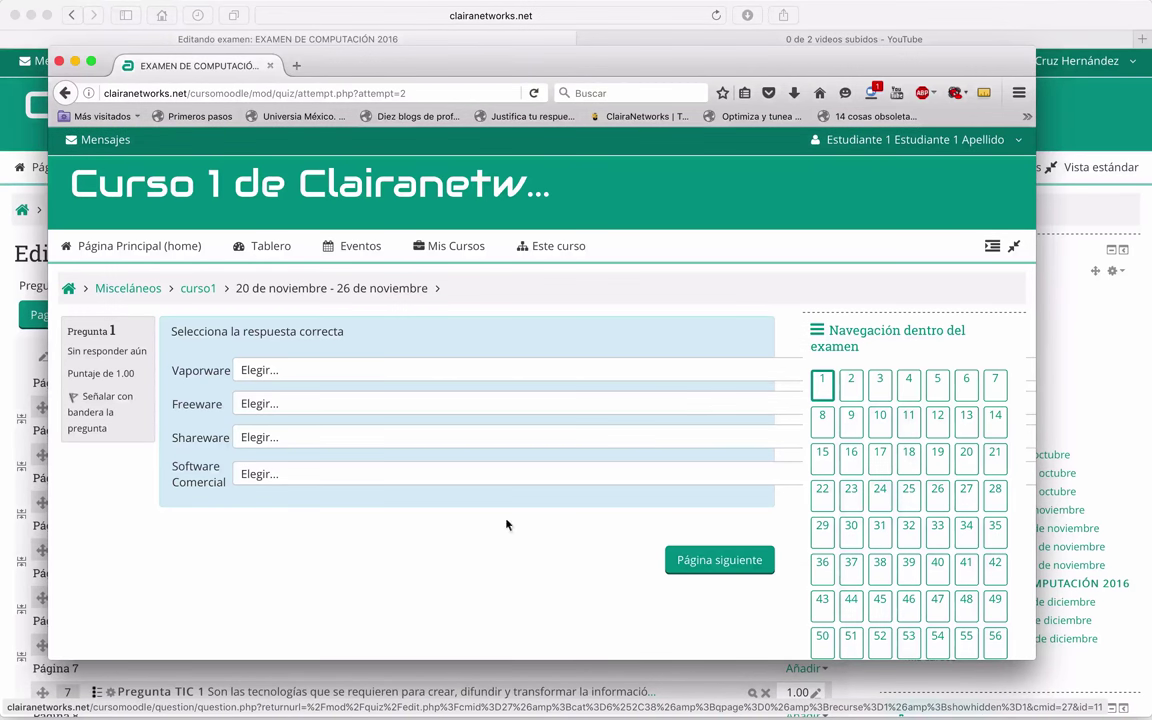
Enlarge the browser window to fill the screen and examine the attempt's question navigation grid.
scroll(906, 407, down, 5)
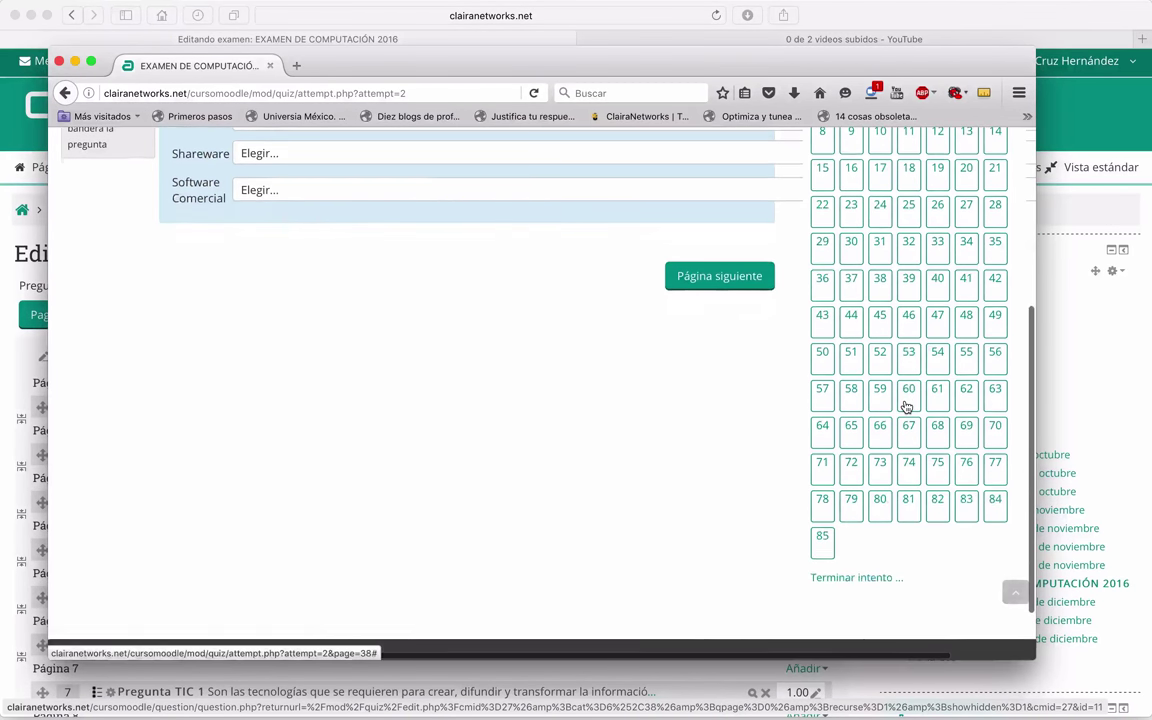
scroll(906, 407, up, 5)
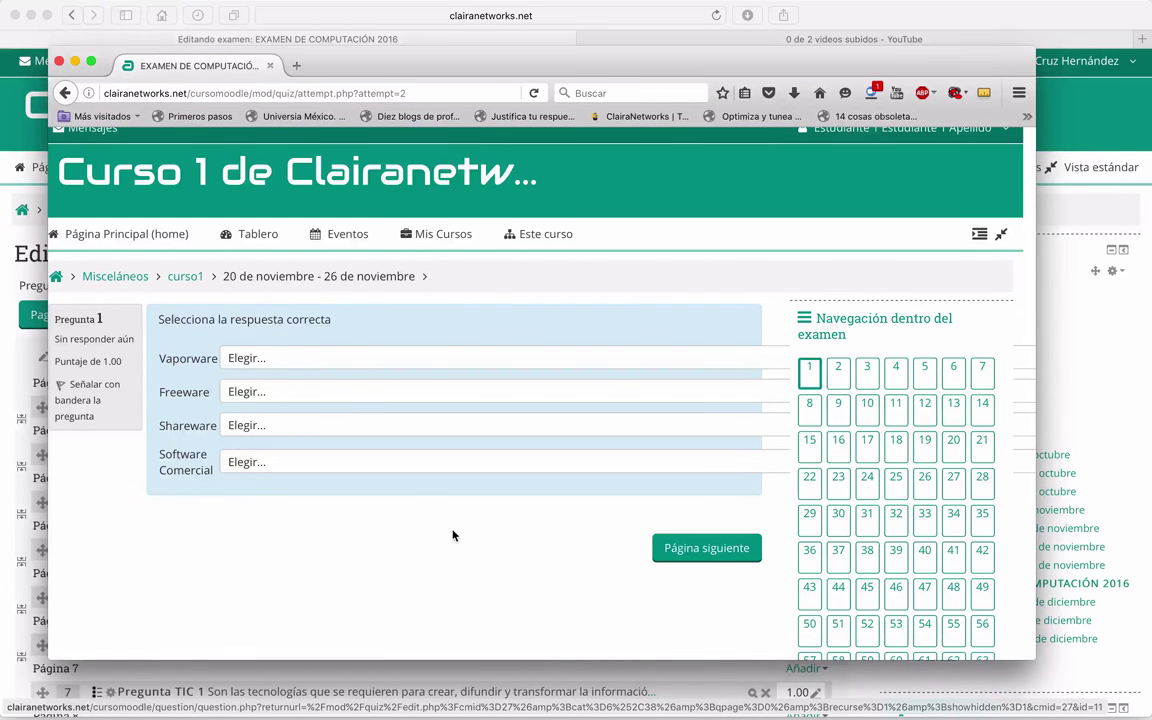
drag(590, 63, 545, 17)
key(ctrl+alt+Return)
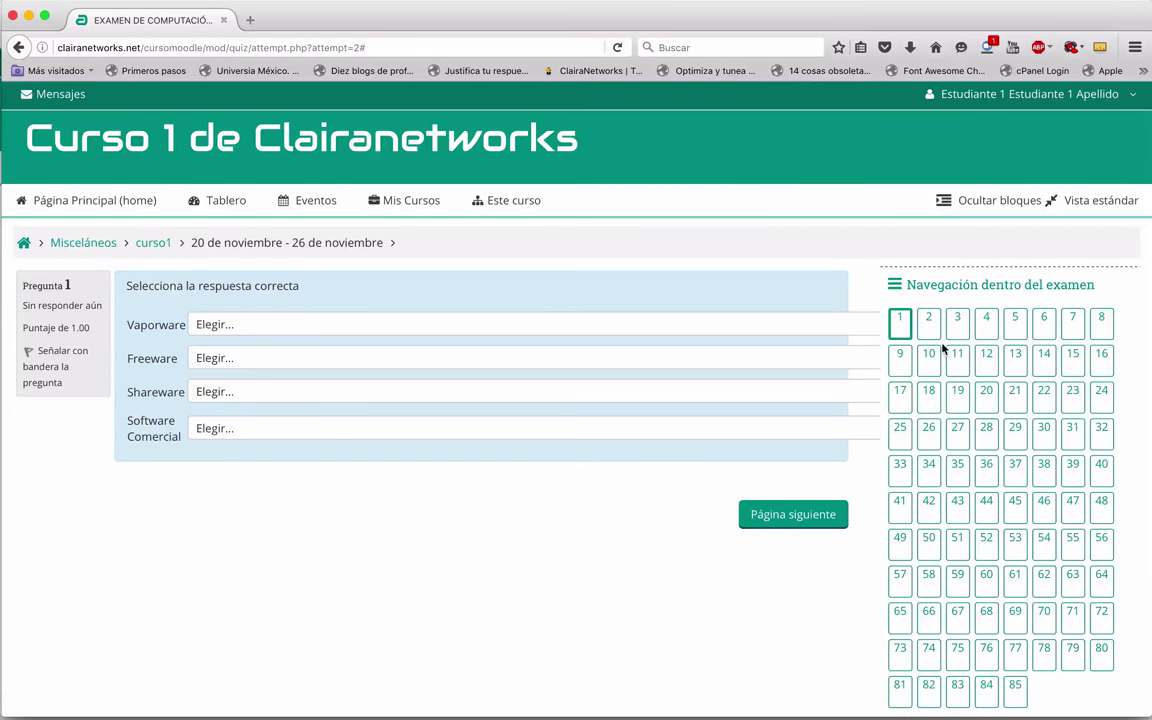
scroll(983, 410, down, 1)
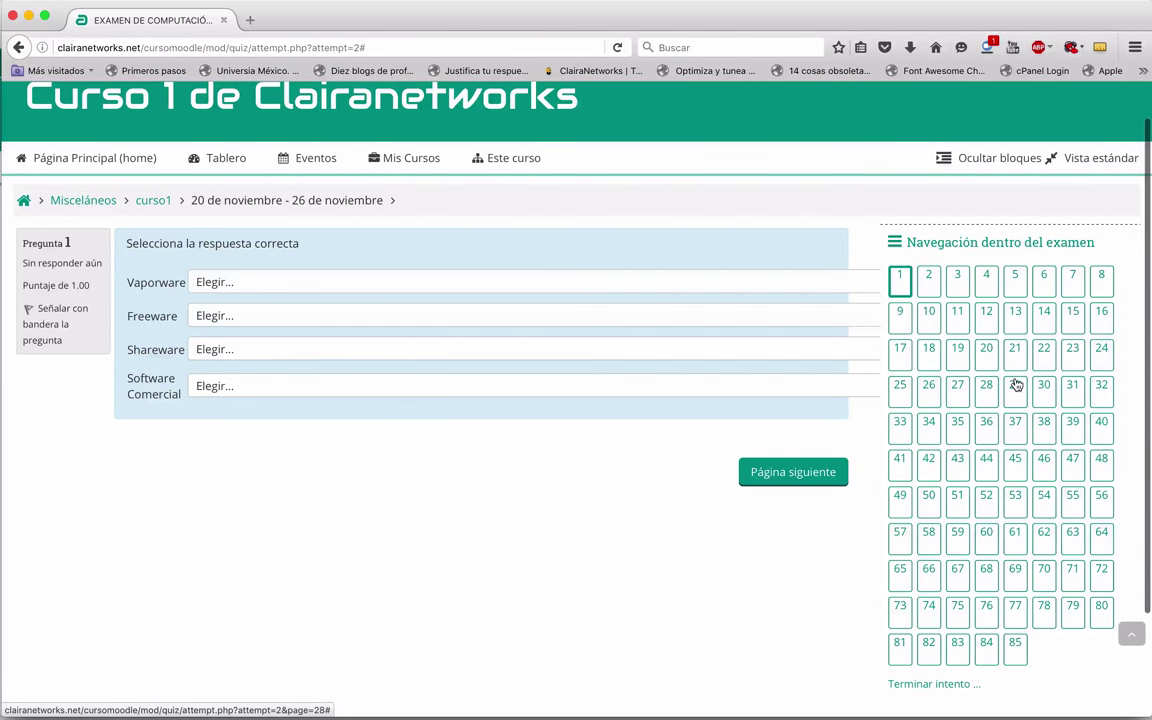
Jump to questions 36, 19 and 2 of the exam attempt to view them.
click(982, 426)
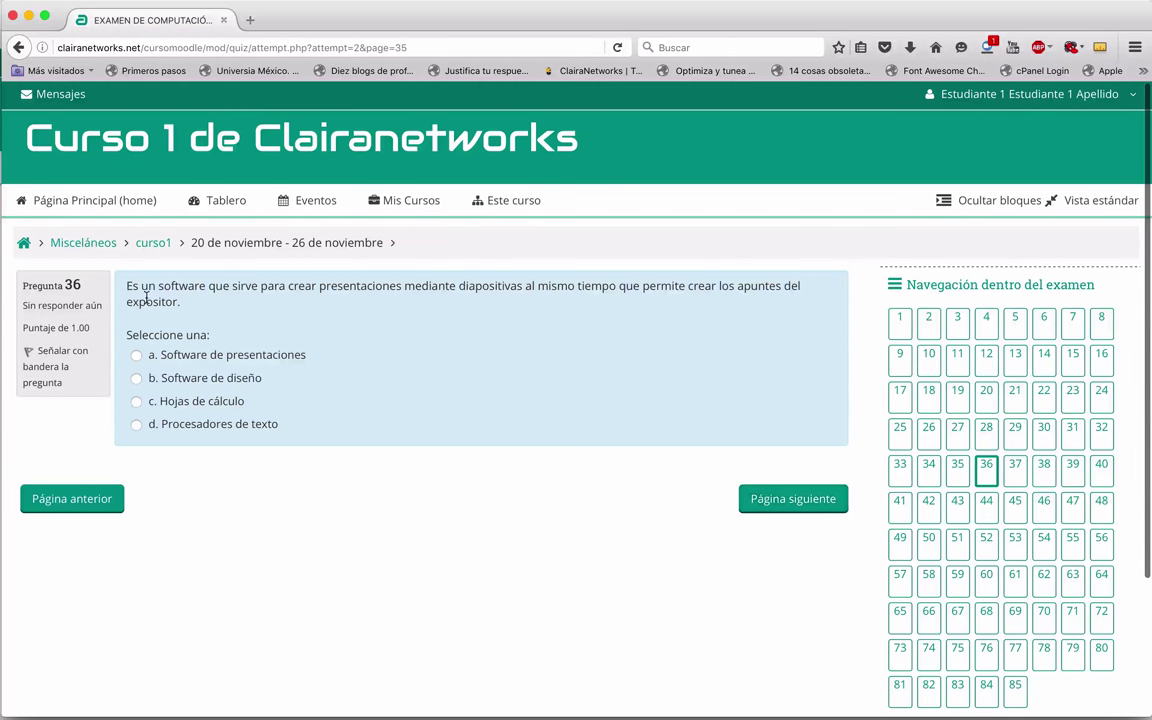
click(955, 392)
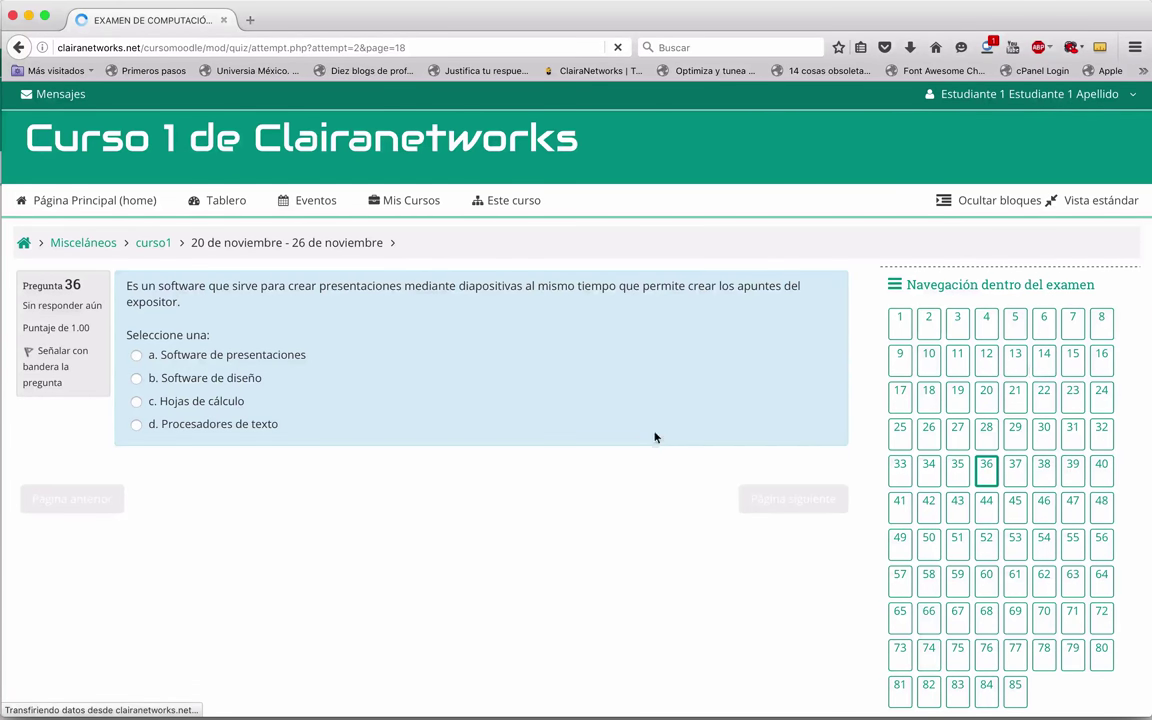
click(928, 319)
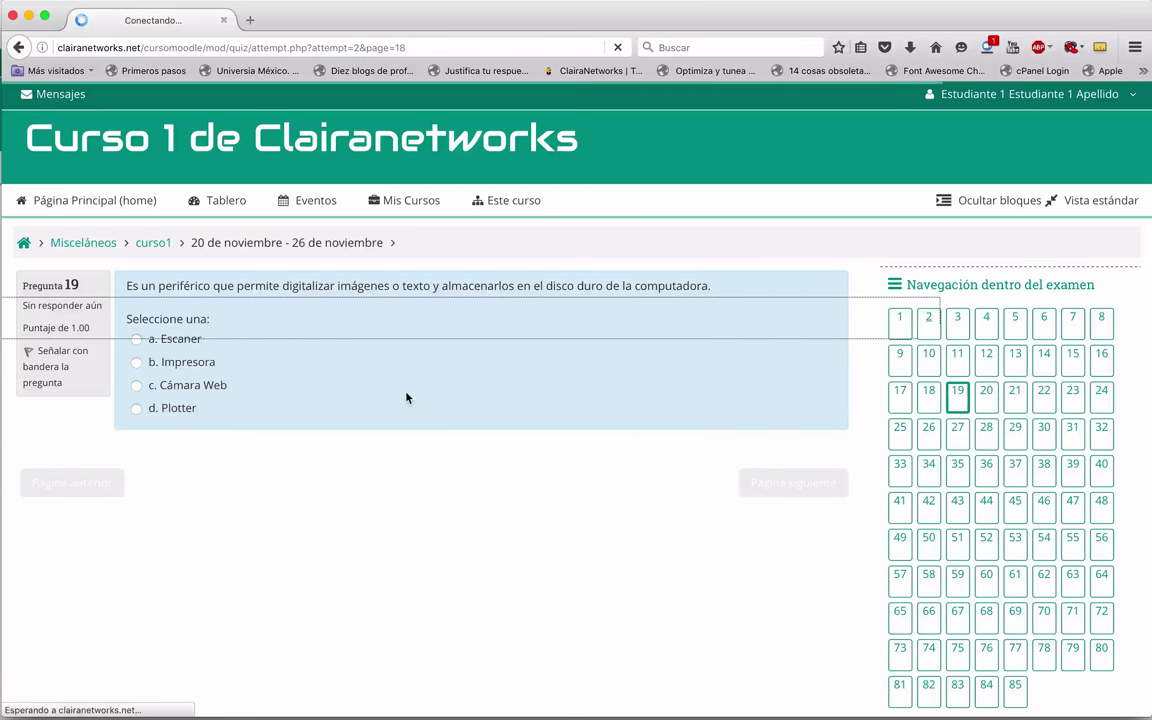